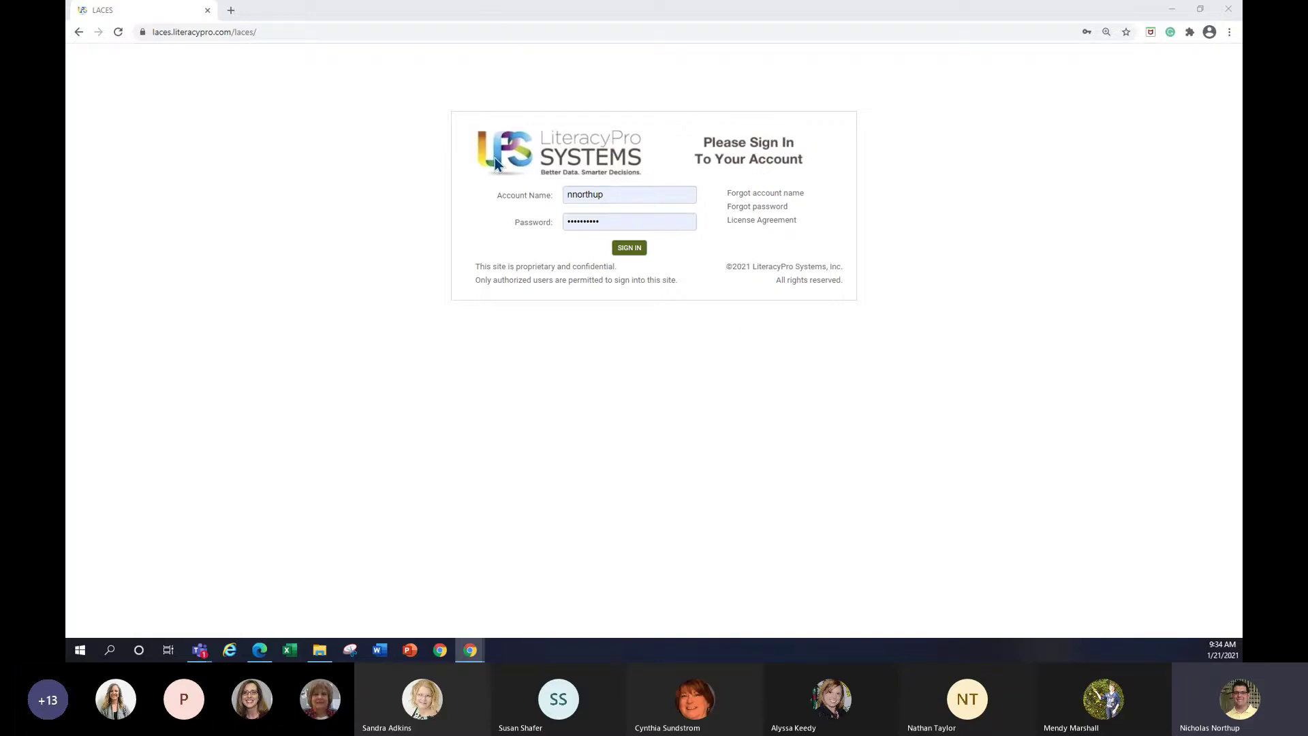
Step: Sign in with the saved account details and select WV LACES Training as the agency to work in
{"action": "left_click", "coordinate": [630, 250]}
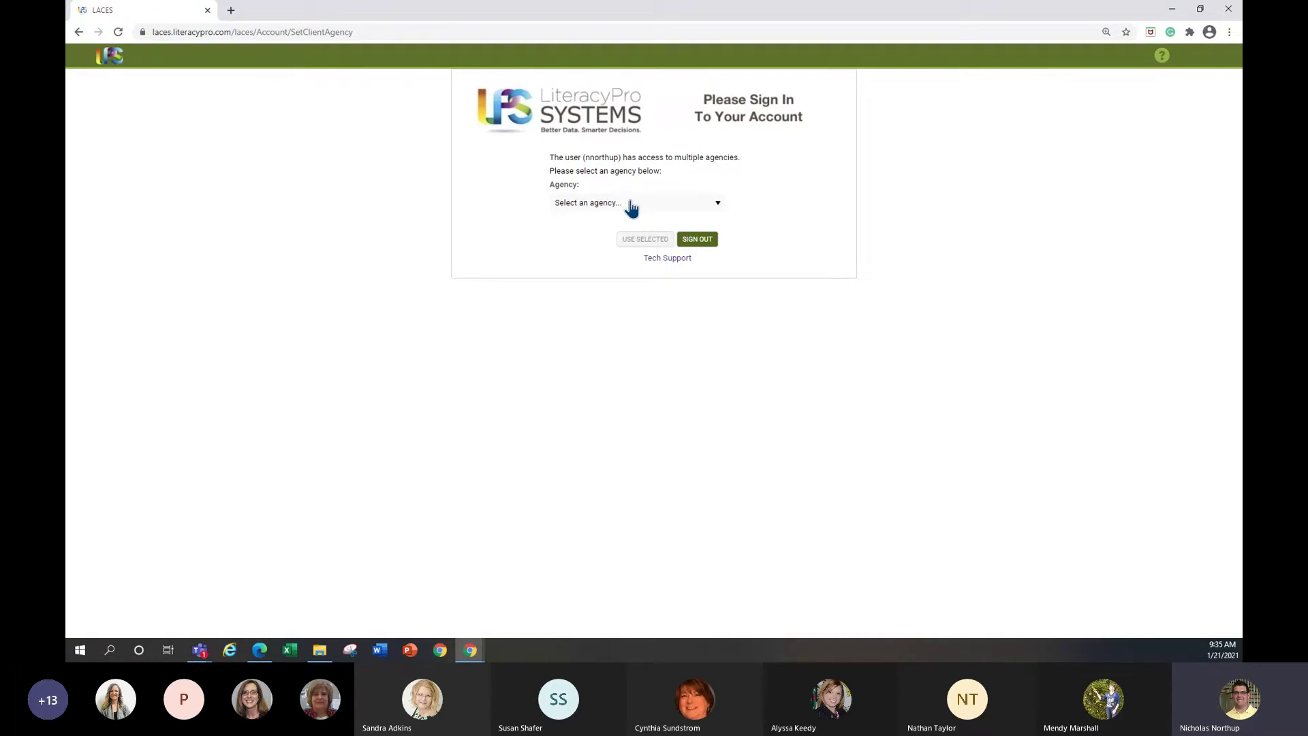
{"action": "left_click", "coordinate": [631, 204]}
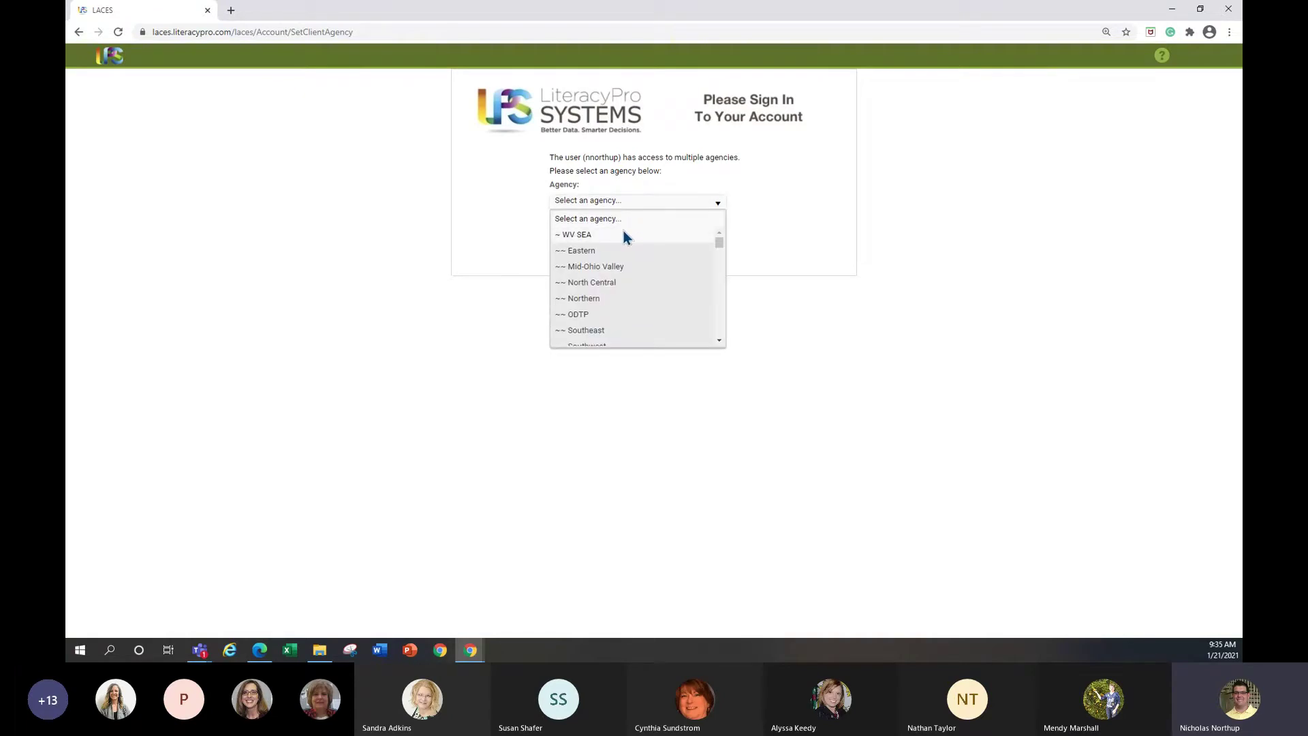
{"action": "scroll", "coordinate": [620, 266], "scroll_direction": "down", "scroll_amount": 2}
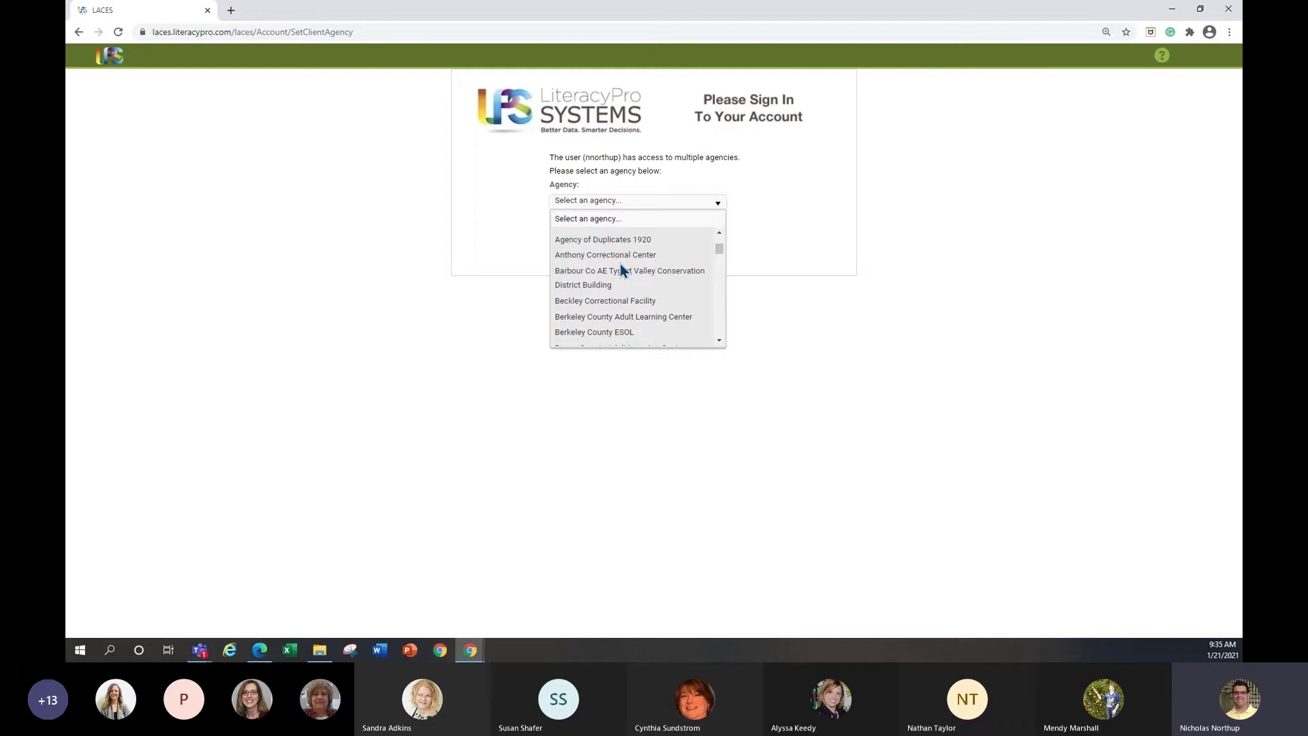
{"action": "scroll", "coordinate": [620, 266], "scroll_direction": "down", "scroll_amount": 8}
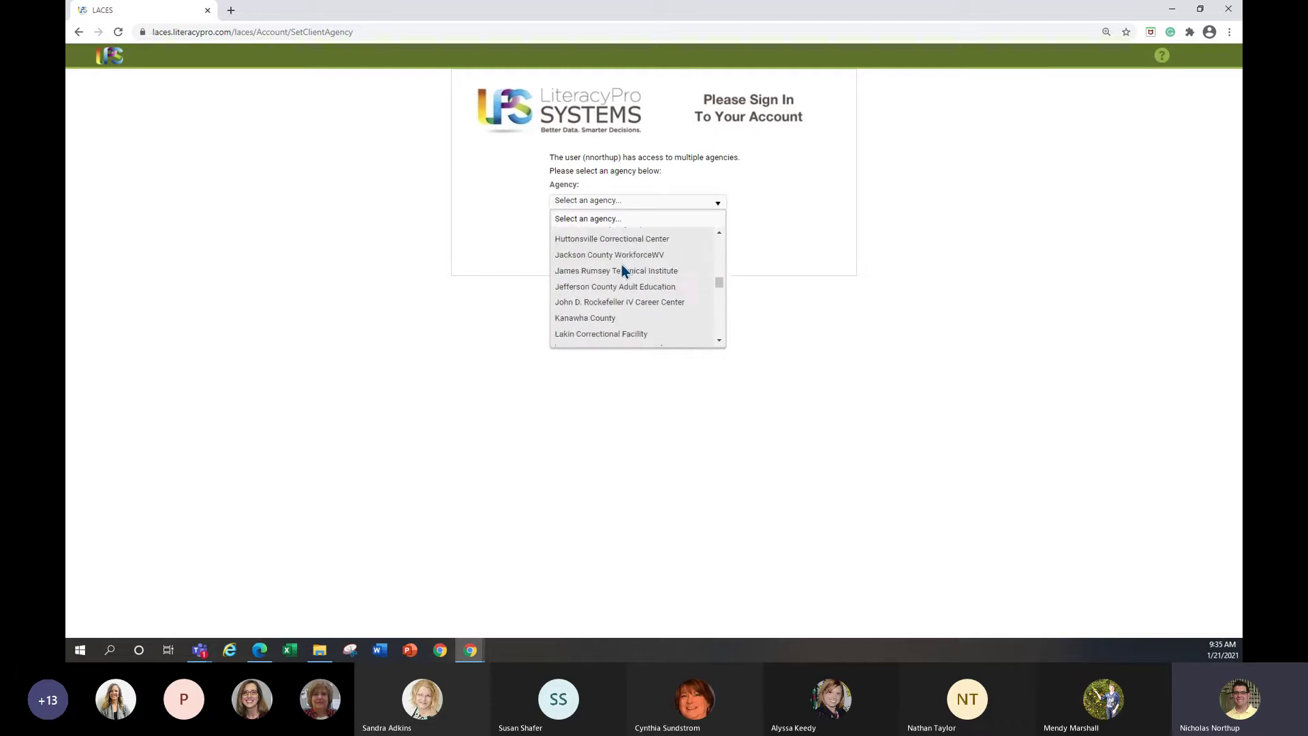
{"action": "scroll", "coordinate": [621, 271], "scroll_direction": "down", "scroll_amount": 10}
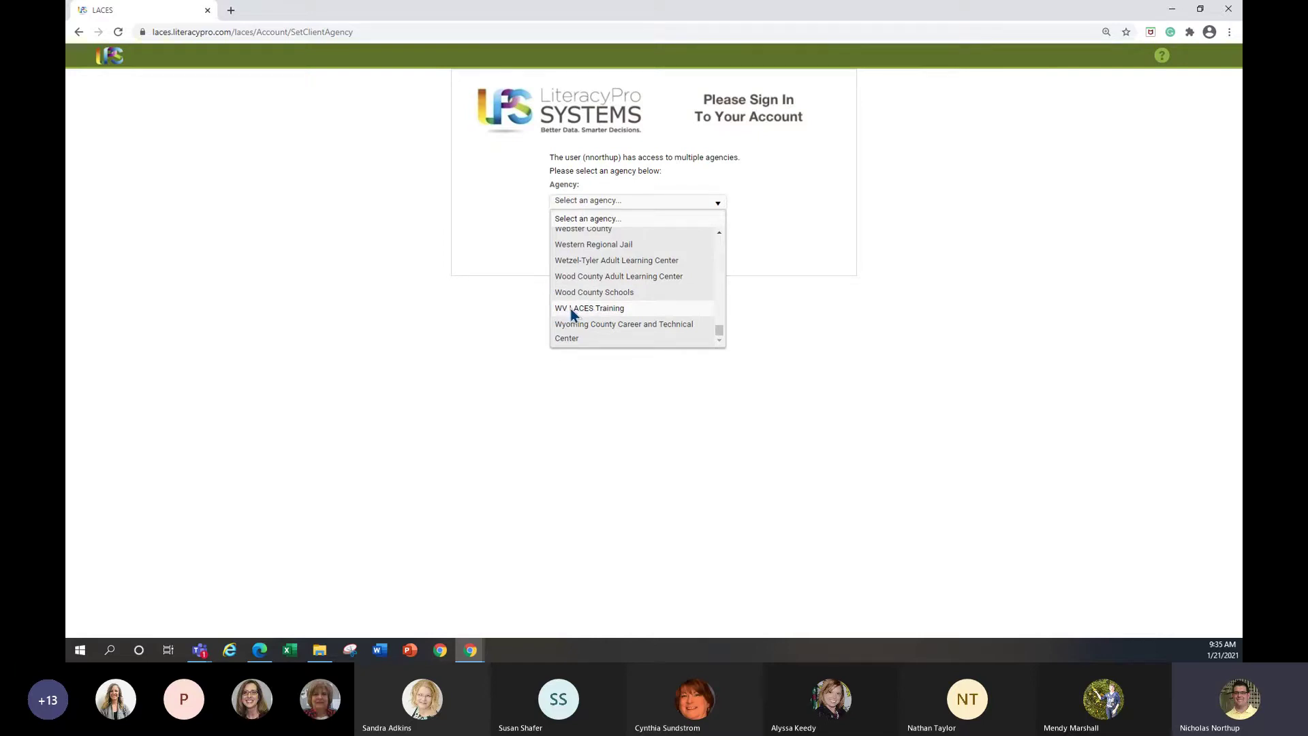
{"action": "left_click", "coordinate": [572, 310]}
{"action": "left_click", "coordinate": [625, 235]}
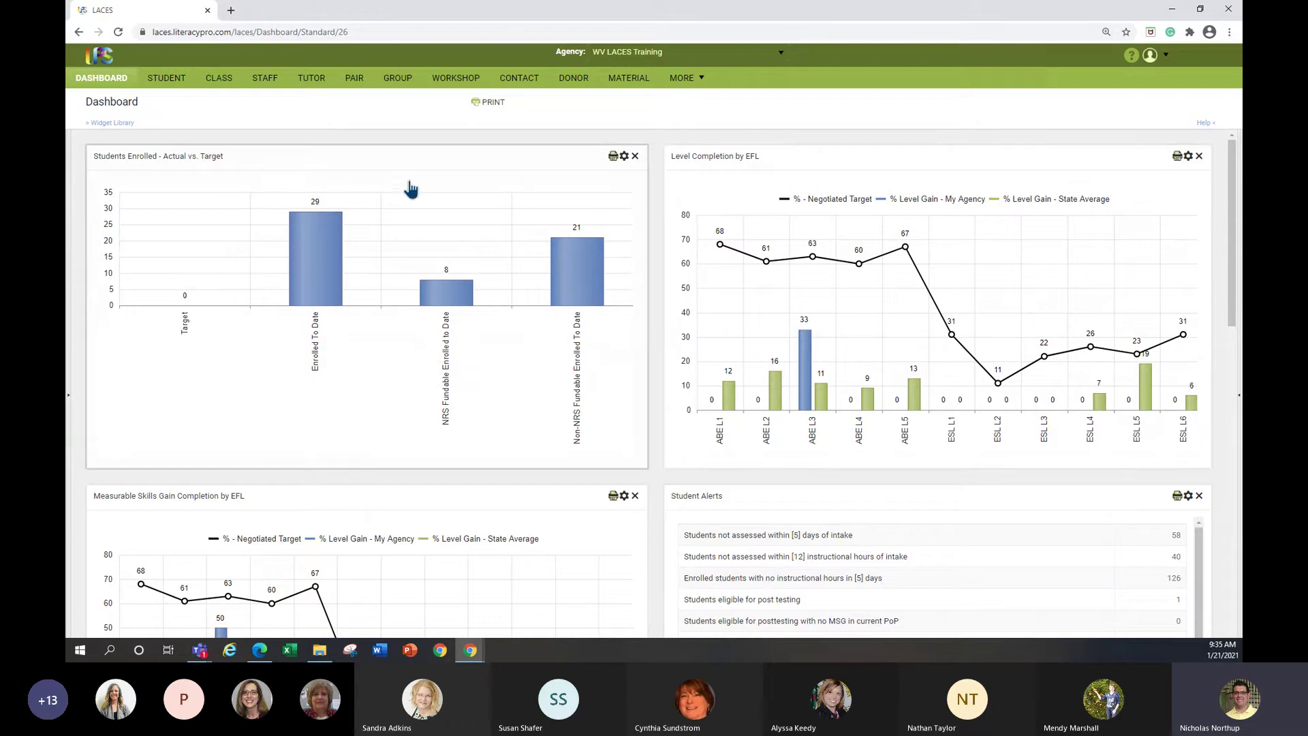
Step: Open the student list, remove its Current Fiscal Year search and add that search again from the NRS category
{"action": "left_click", "coordinate": [171, 85]}
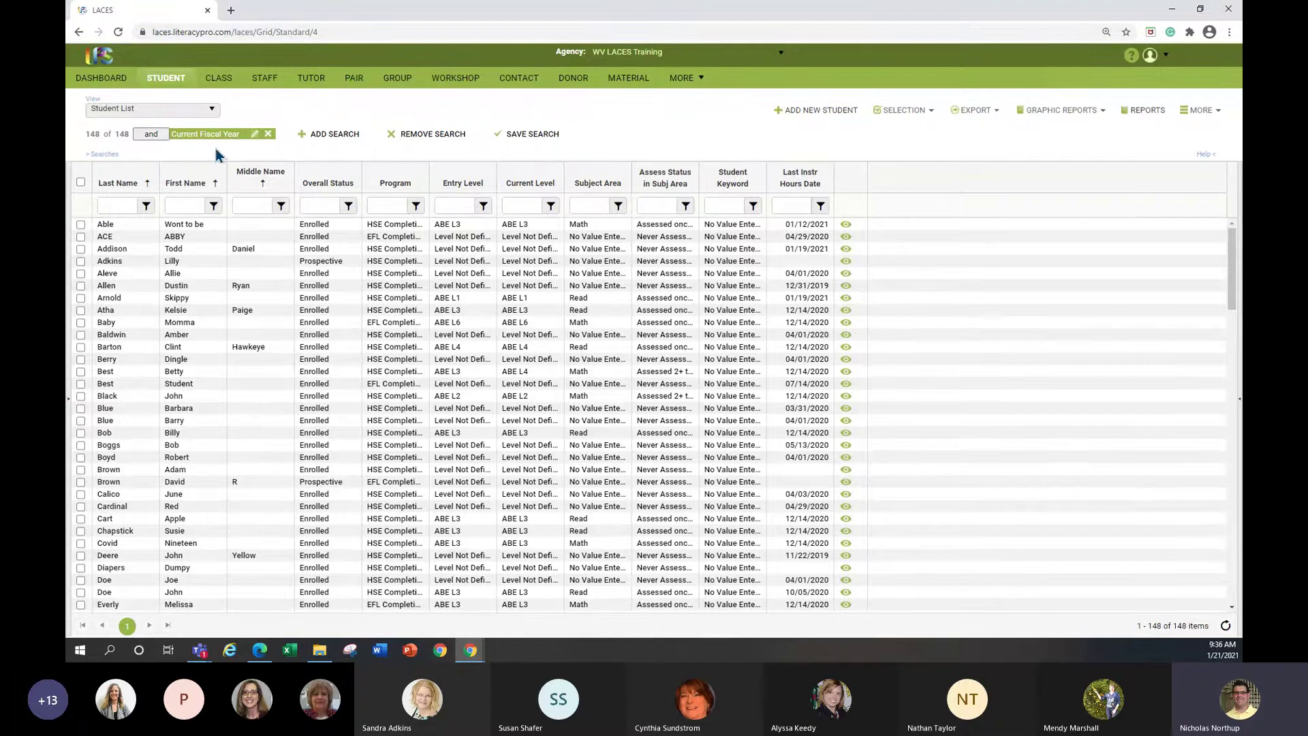
{"action": "left_click", "coordinate": [267, 133]}
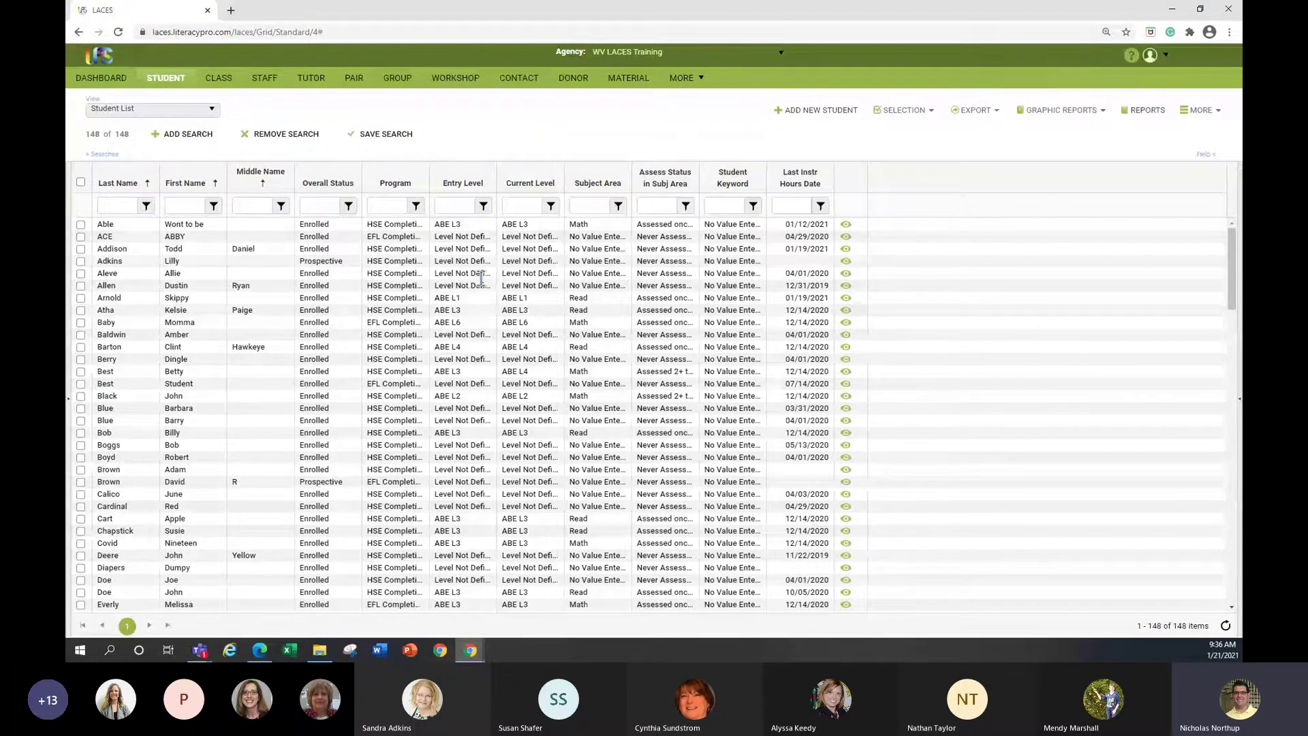
{"action": "left_click", "coordinate": [105, 155]}
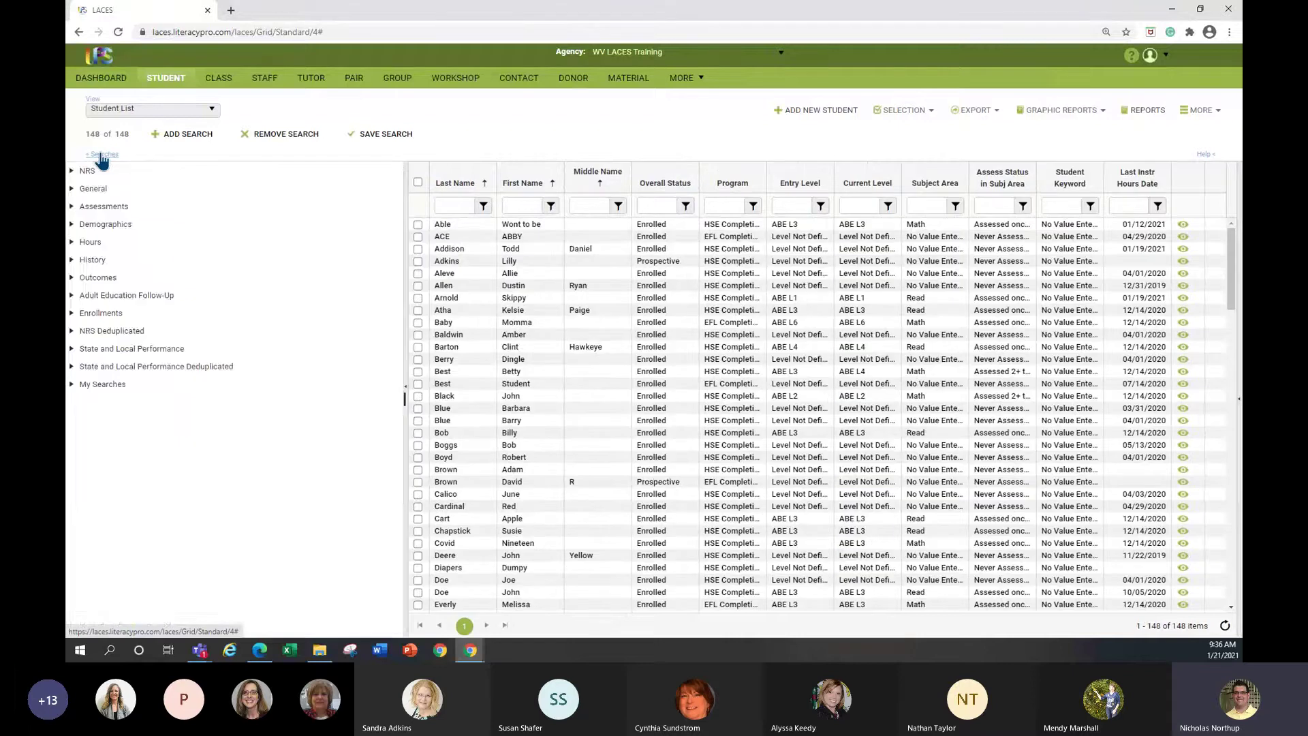
{"action": "left_click", "coordinate": [71, 170]}
{"action": "mouse_move", "coordinate": [131, 211]}
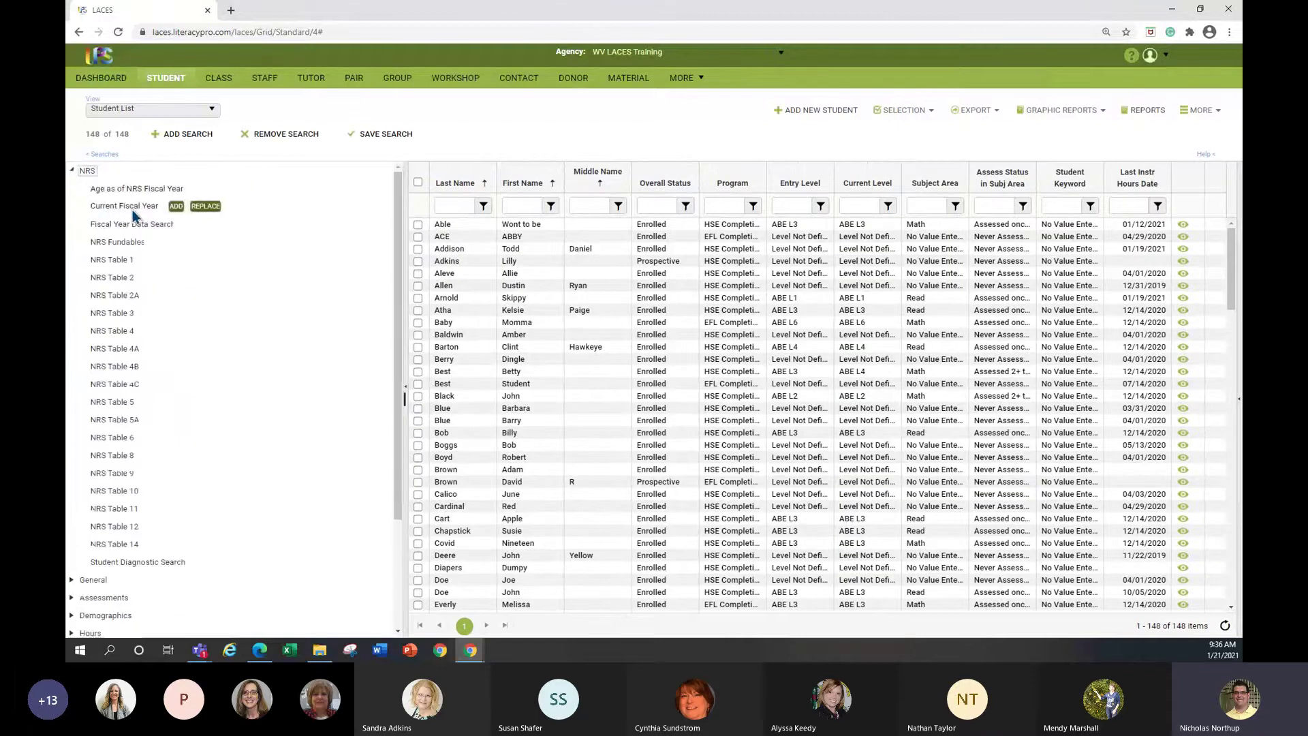
{"action": "left_click", "coordinate": [175, 207]}
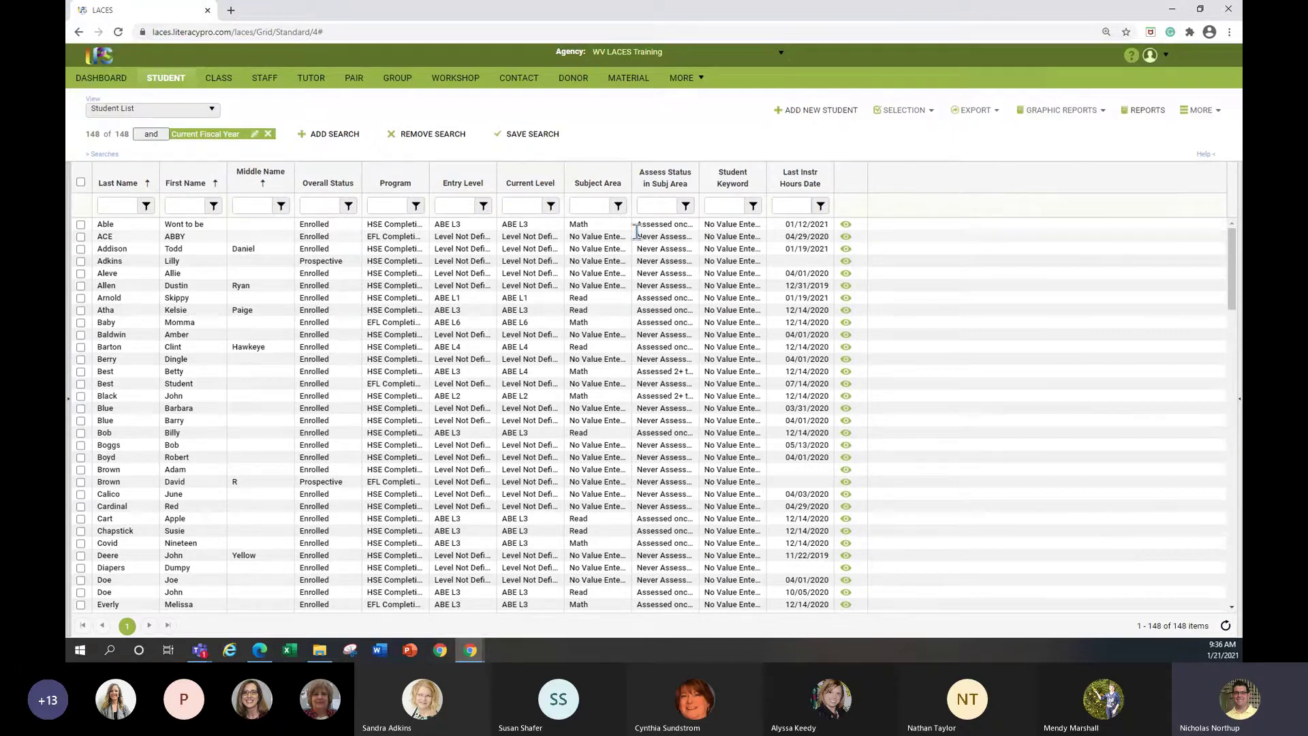
Step: Find the class "WVAdultEd is Awesome!" in the class list and review its enrolled students
{"action": "left_click", "coordinate": [219, 78]}
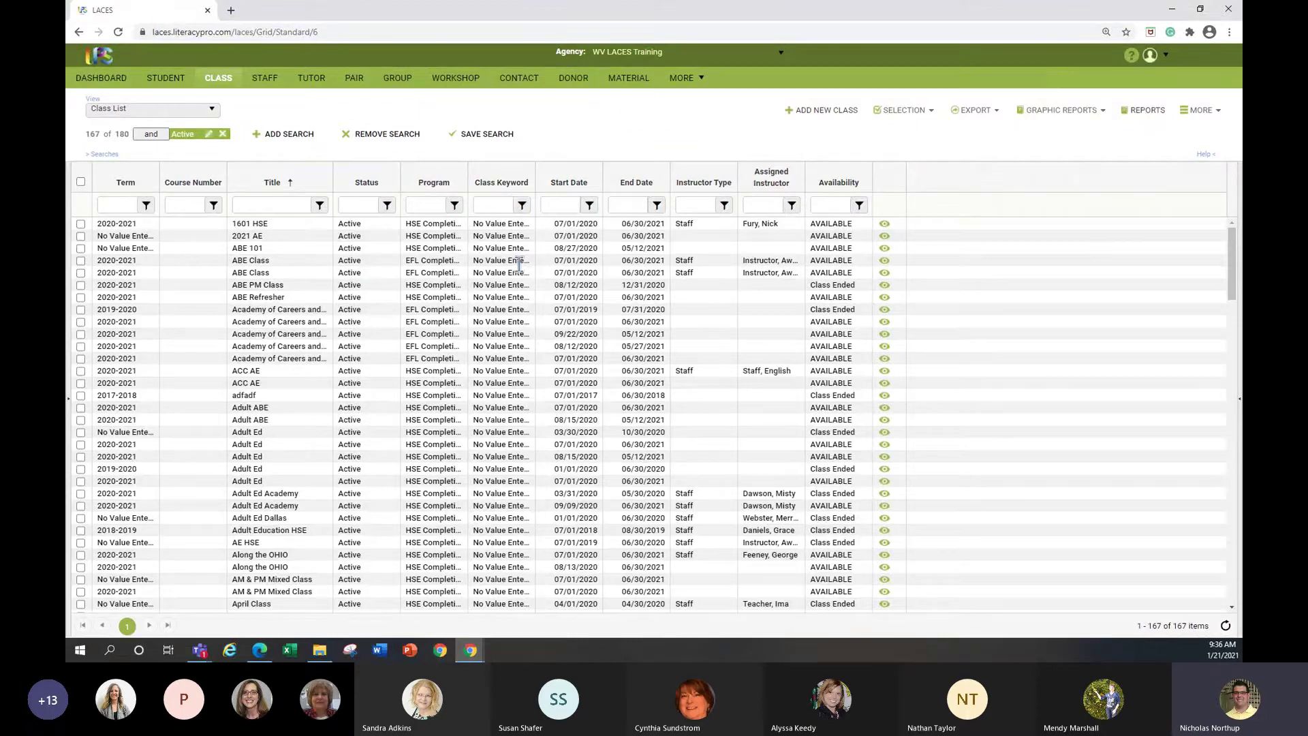
{"action": "scroll", "coordinate": [246, 293], "scroll_direction": "down", "scroll_amount": 10}
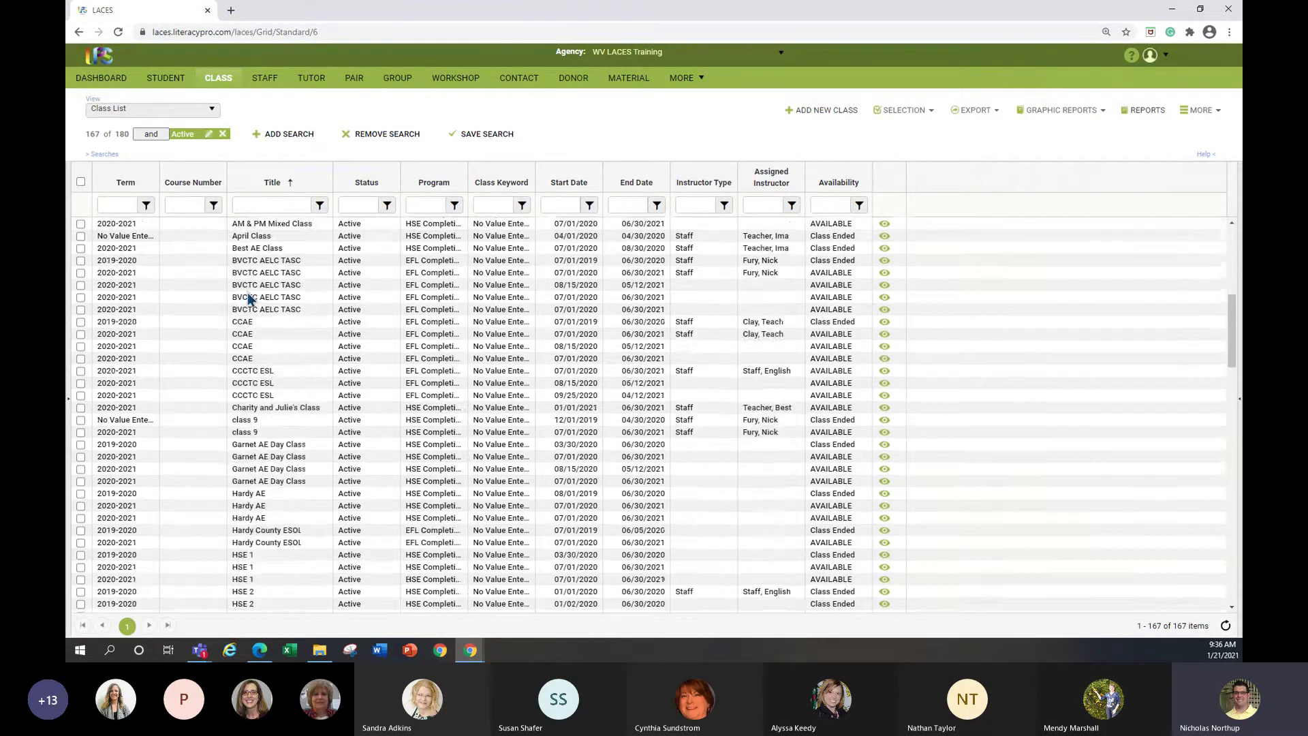
{"action": "scroll", "coordinate": [251, 293], "scroll_direction": "down", "scroll_amount": 12}
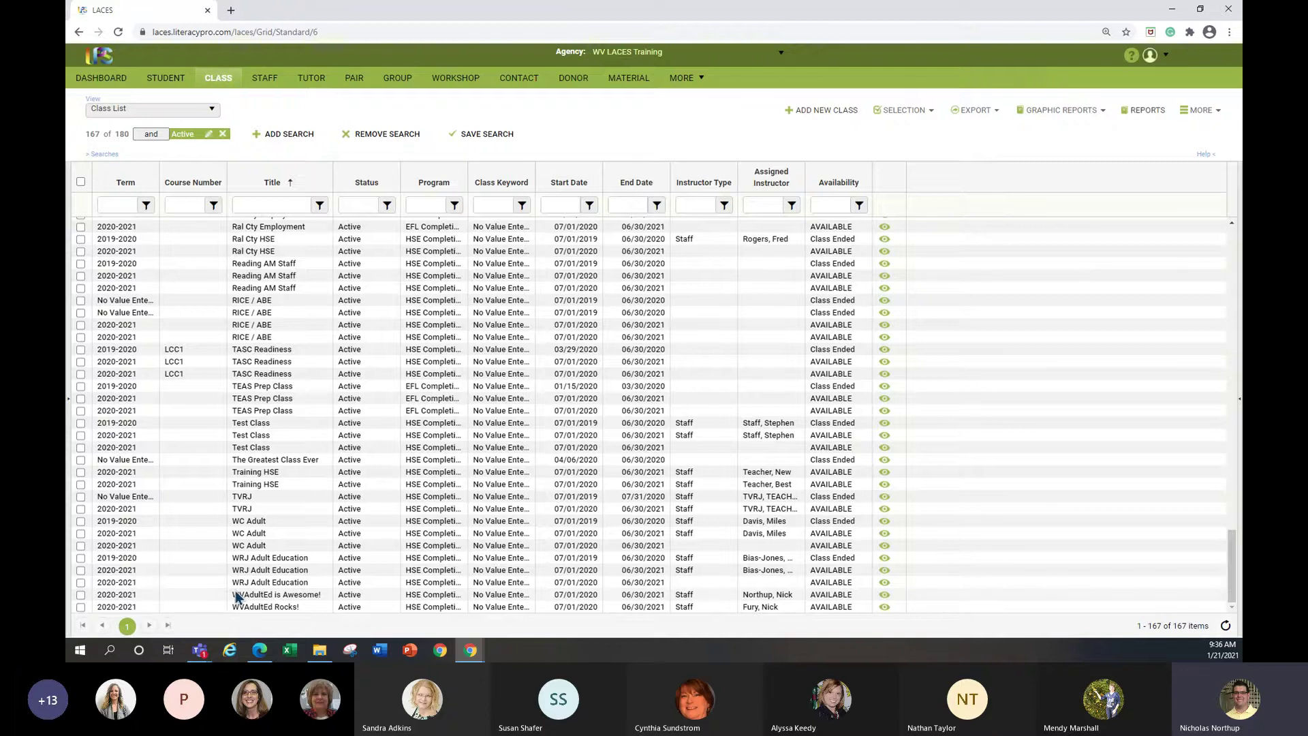
{"action": "double_click", "coordinate": [103, 594]}
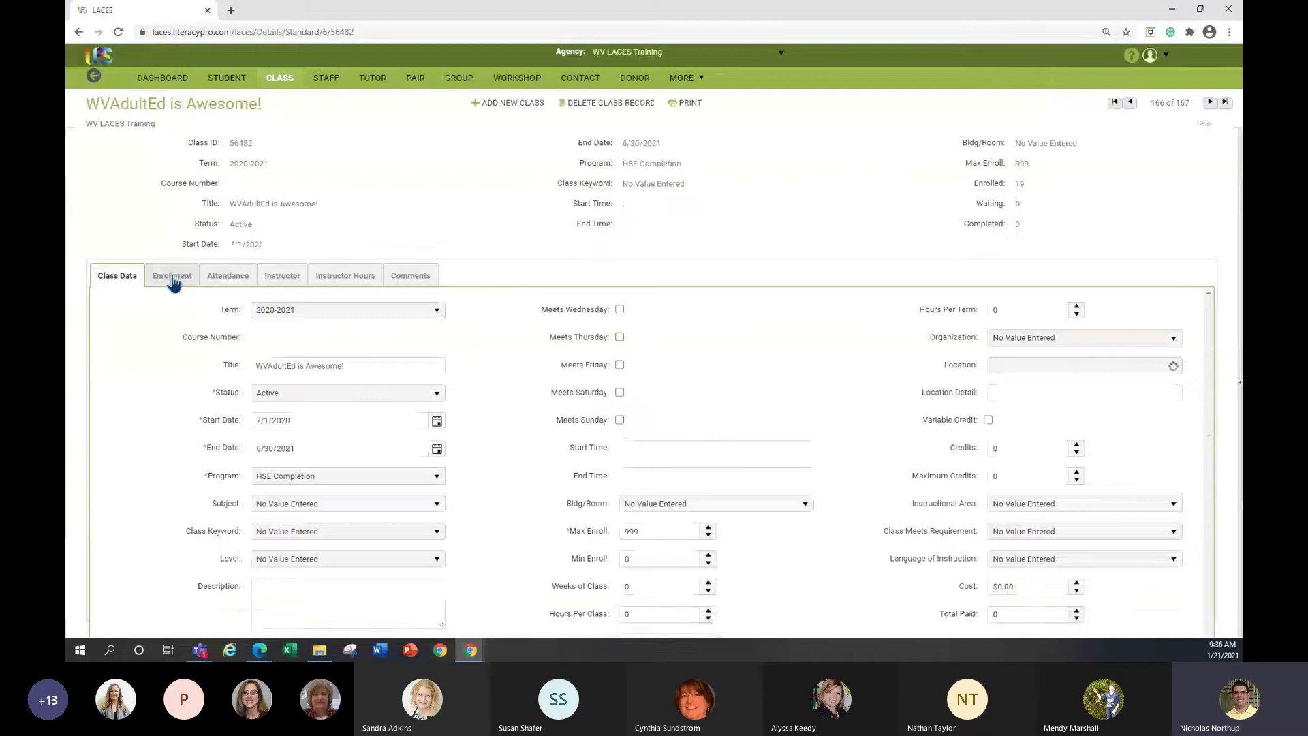
{"action": "left_click", "coordinate": [173, 282]}
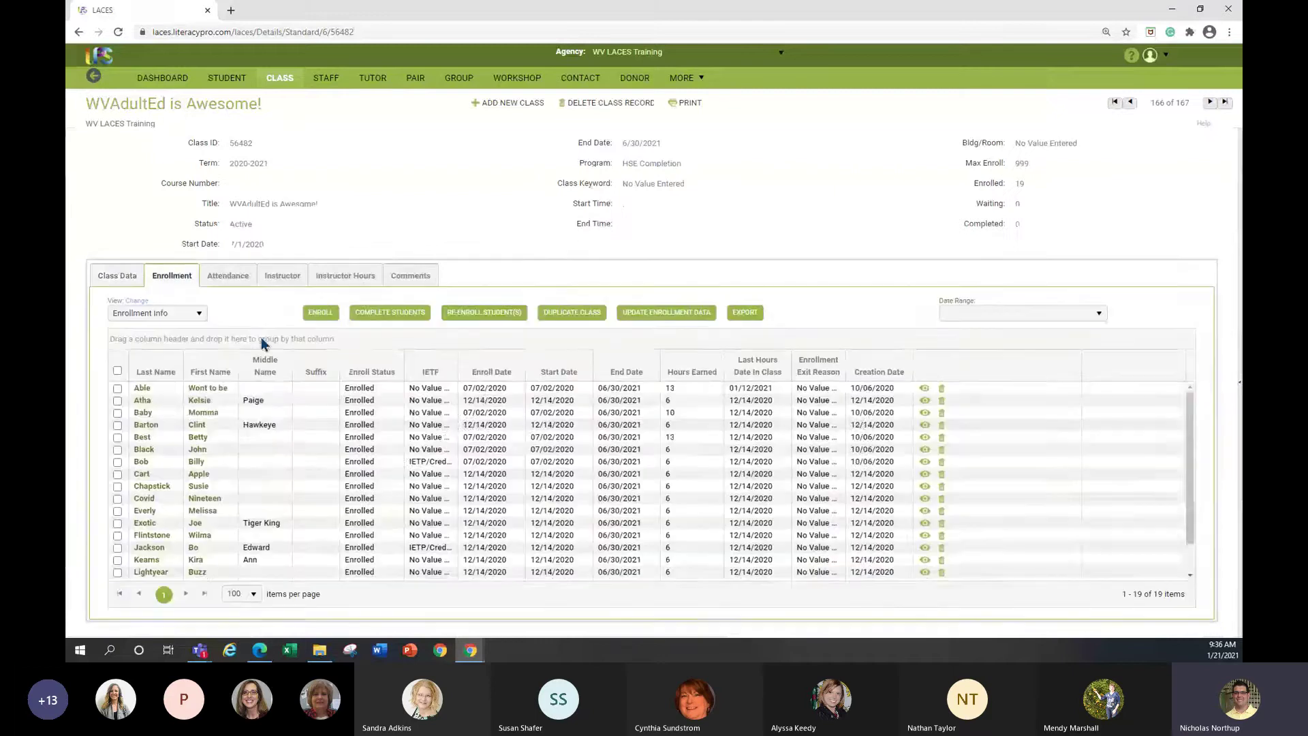
{"action": "scroll", "coordinate": [250, 392], "scroll_direction": "down", "scroll_amount": 2}
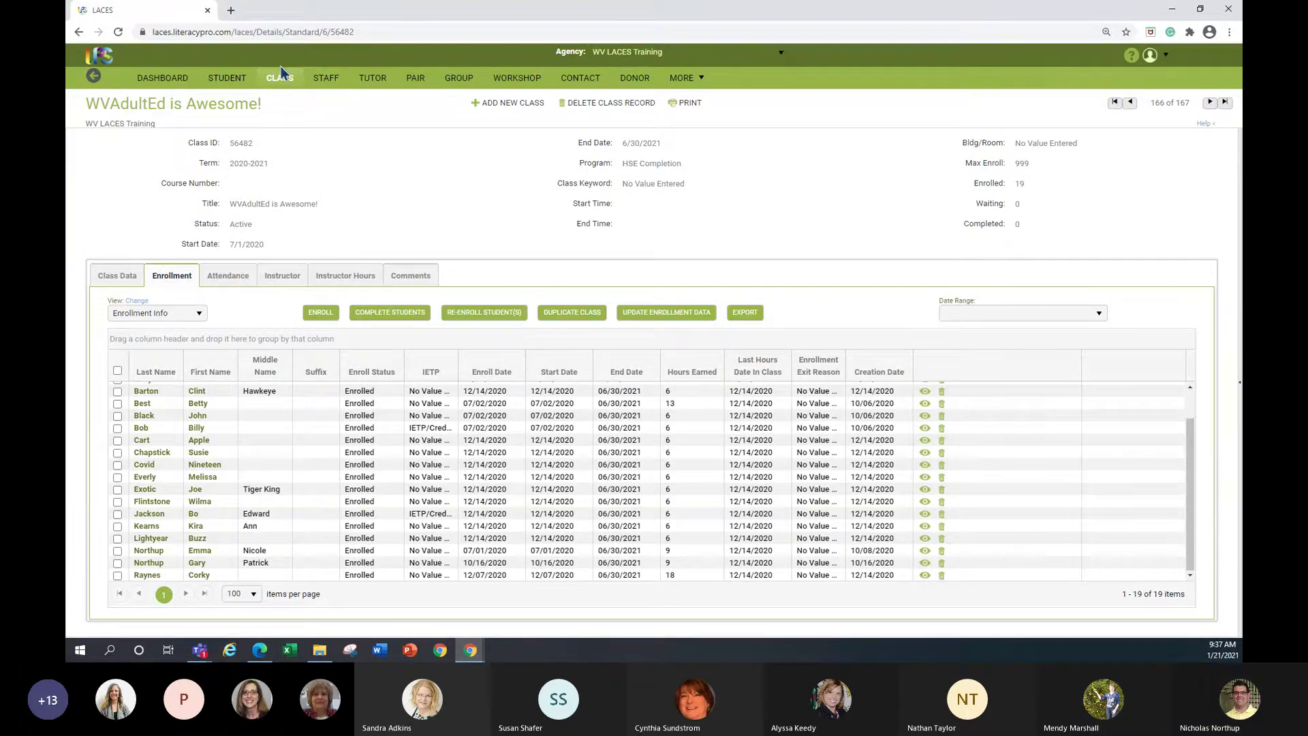
Step: View the staff list, and reopen the class "WVAdultEd is Awesome!" to check its assigned instructors
{"action": "left_click", "coordinate": [328, 86]}
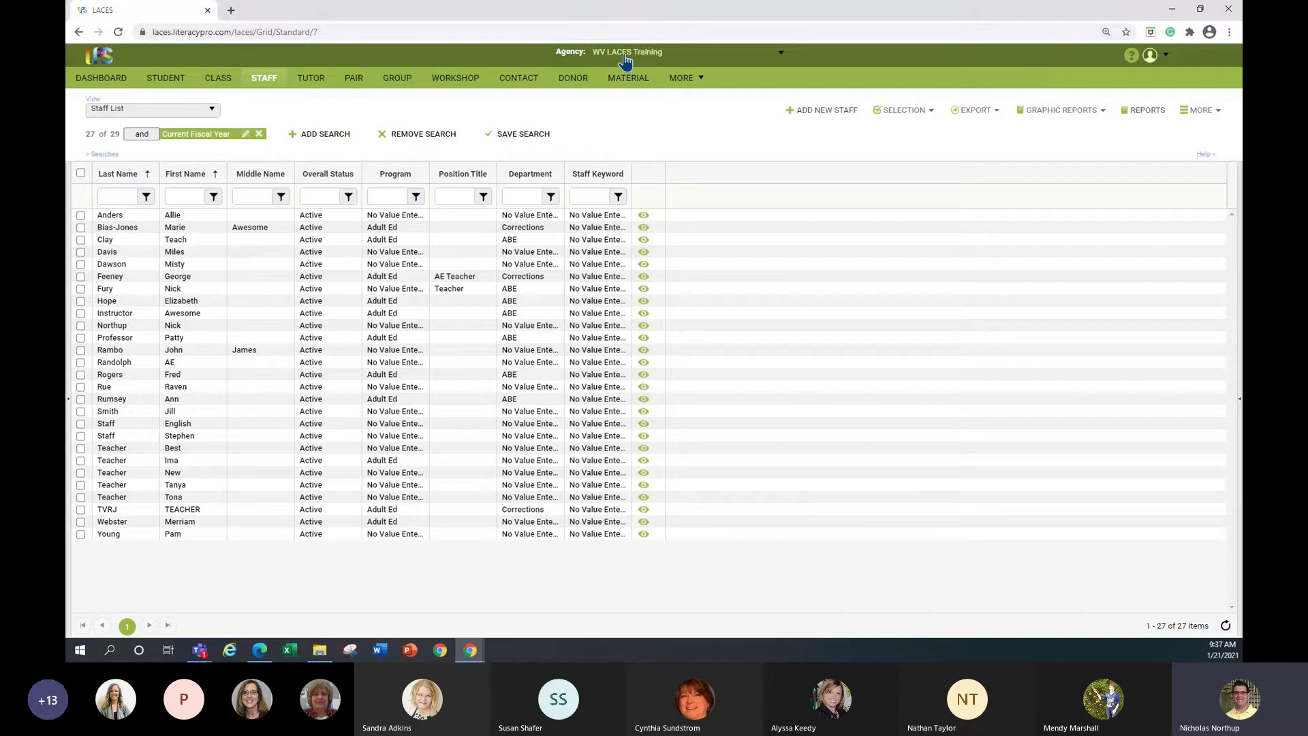
{"action": "left_click", "coordinate": [220, 80]}
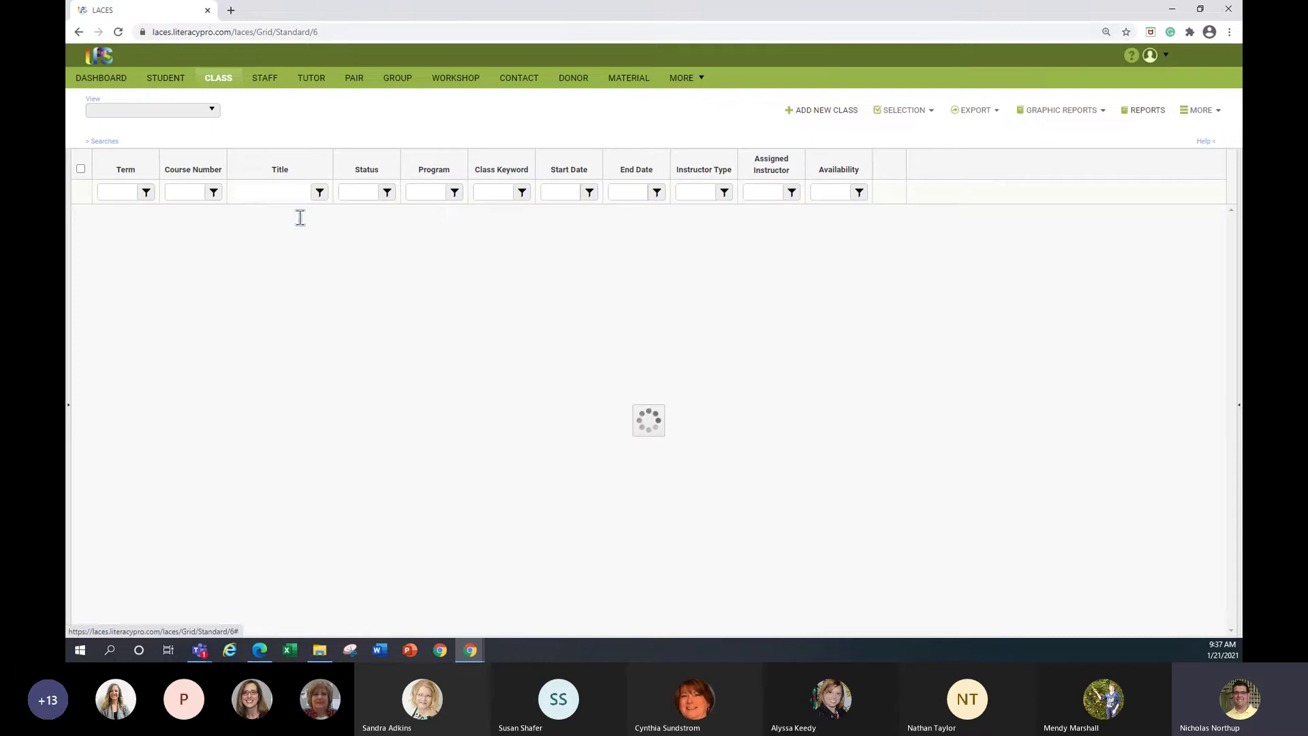
{"action": "scroll", "coordinate": [190, 504], "scroll_direction": "down", "scroll_amount": 15}
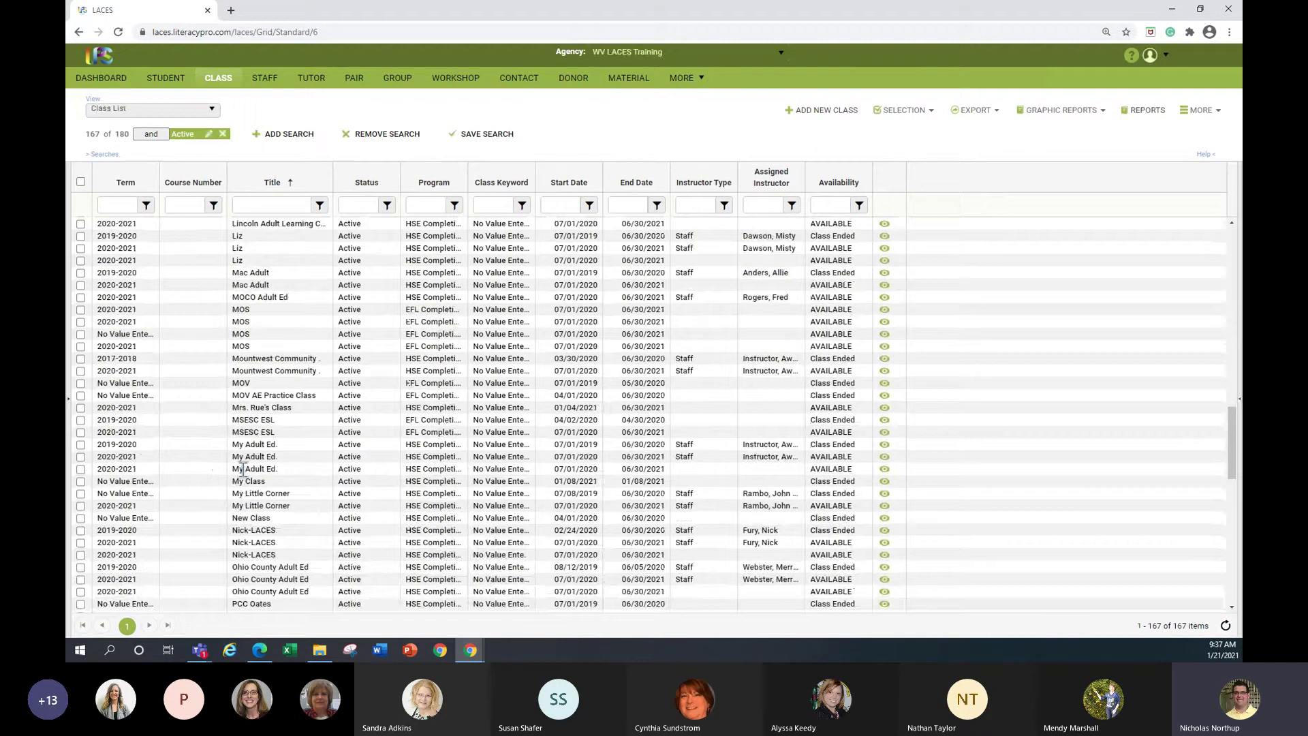
{"action": "scroll", "coordinate": [231, 463], "scroll_direction": "down", "scroll_amount": 5}
{"action": "scroll", "coordinate": [252, 525], "scroll_direction": "down", "scroll_amount": 5}
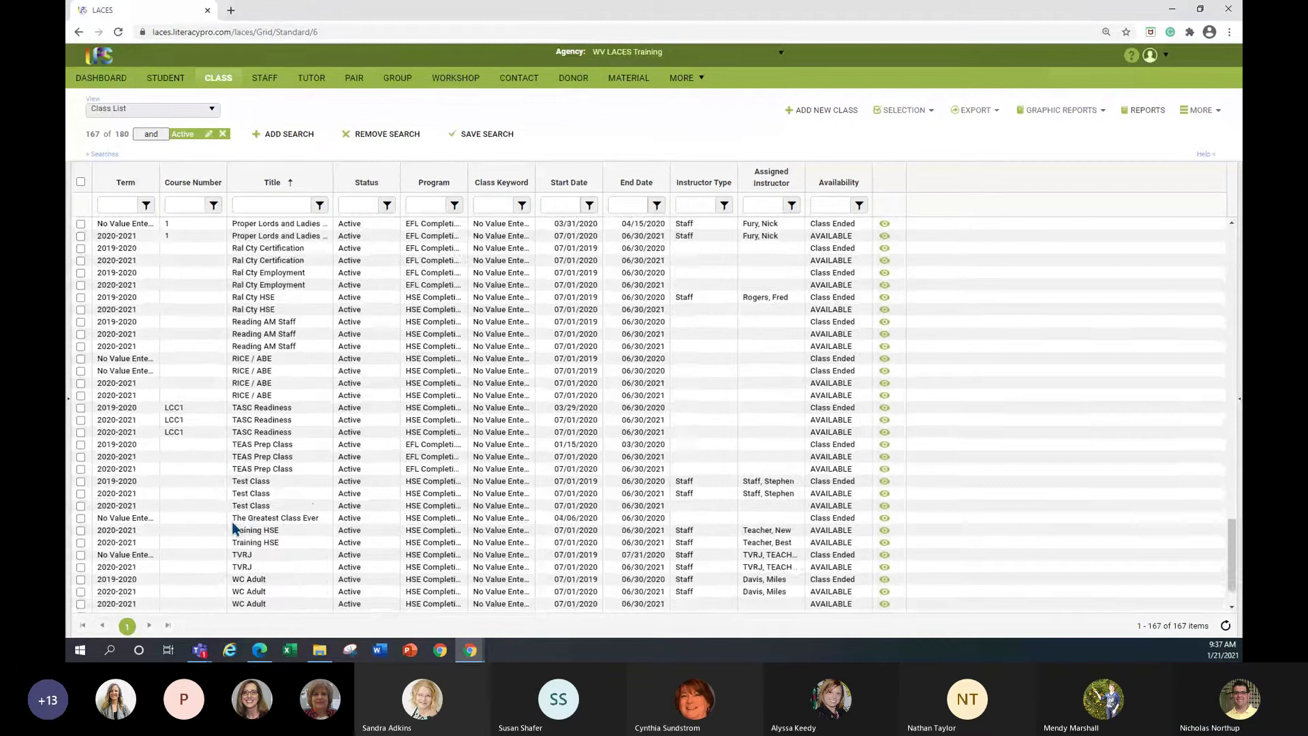
{"action": "scroll", "coordinate": [253, 531], "scroll_direction": "down", "scroll_amount": 2}
{"action": "double_click", "coordinate": [300, 595]}
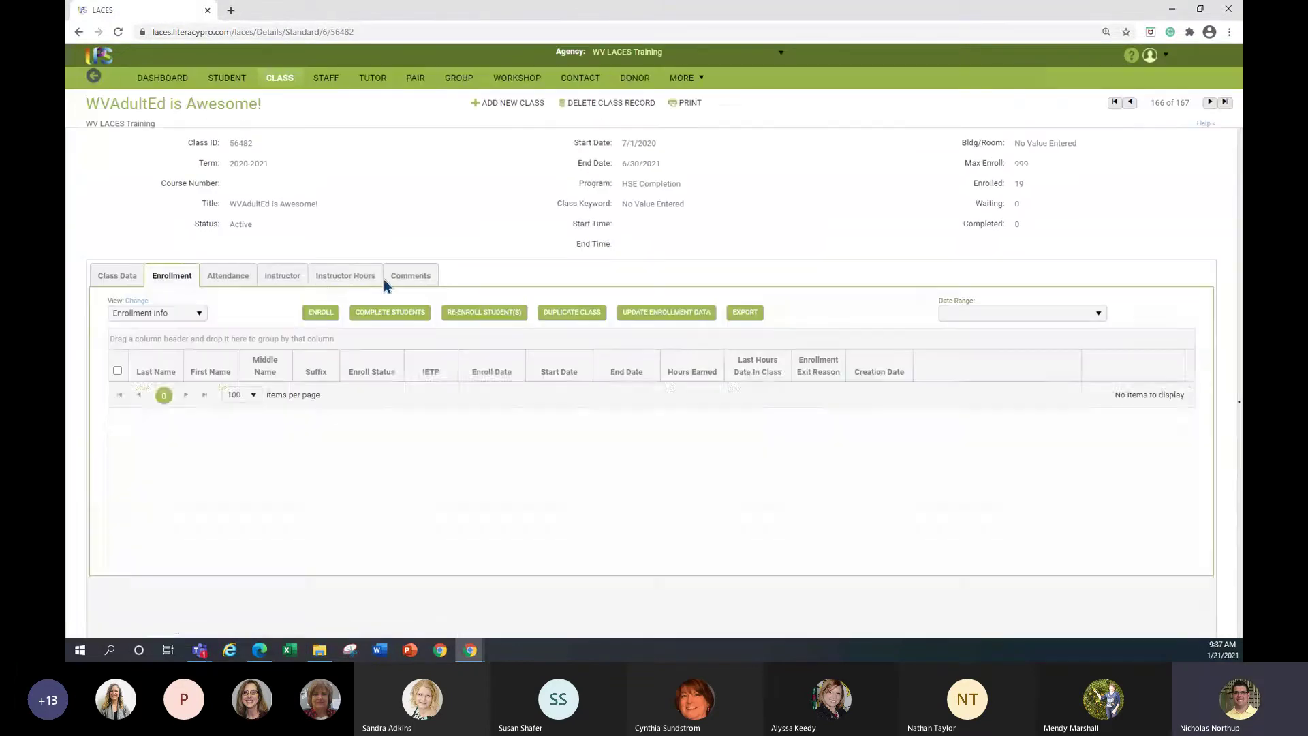
{"action": "left_click", "coordinate": [289, 280]}
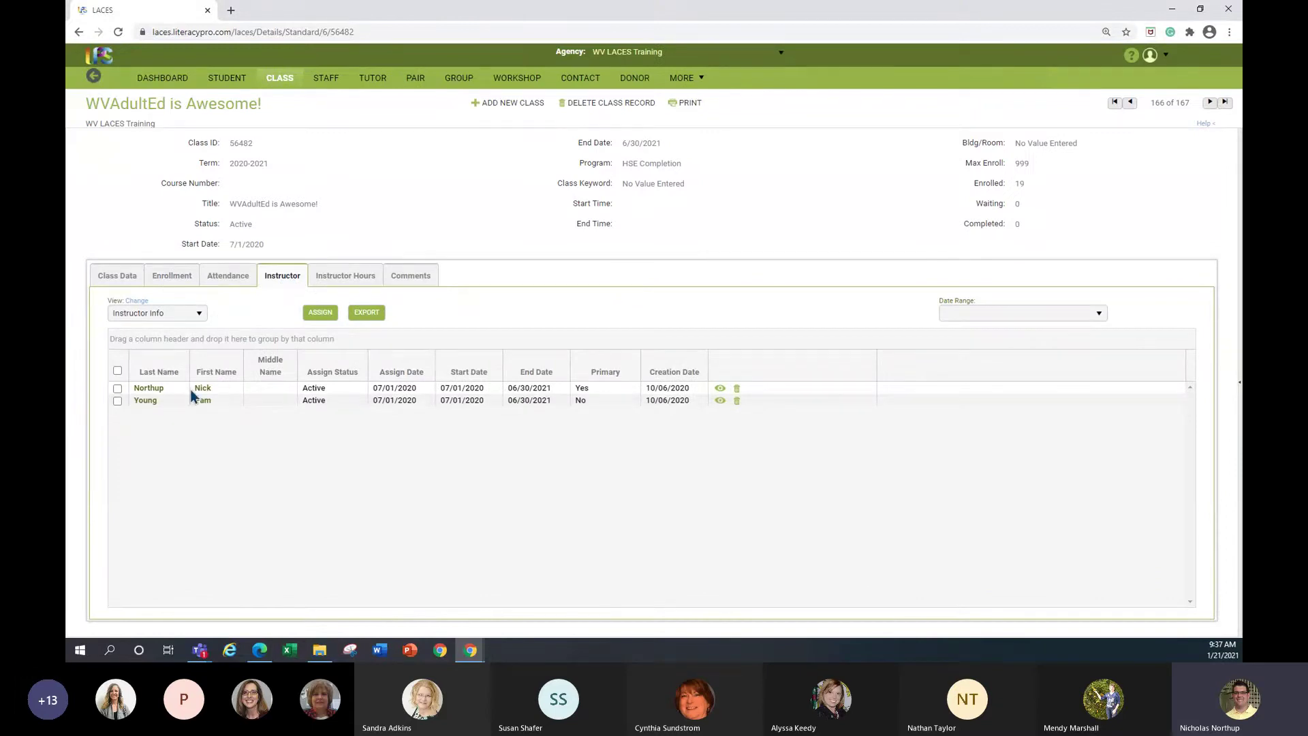
{"action": "left_click", "coordinate": [158, 387]}
Step: Return to the student list and look through the searches offered in the NRS category
{"action": "left_click", "coordinate": [227, 80]}
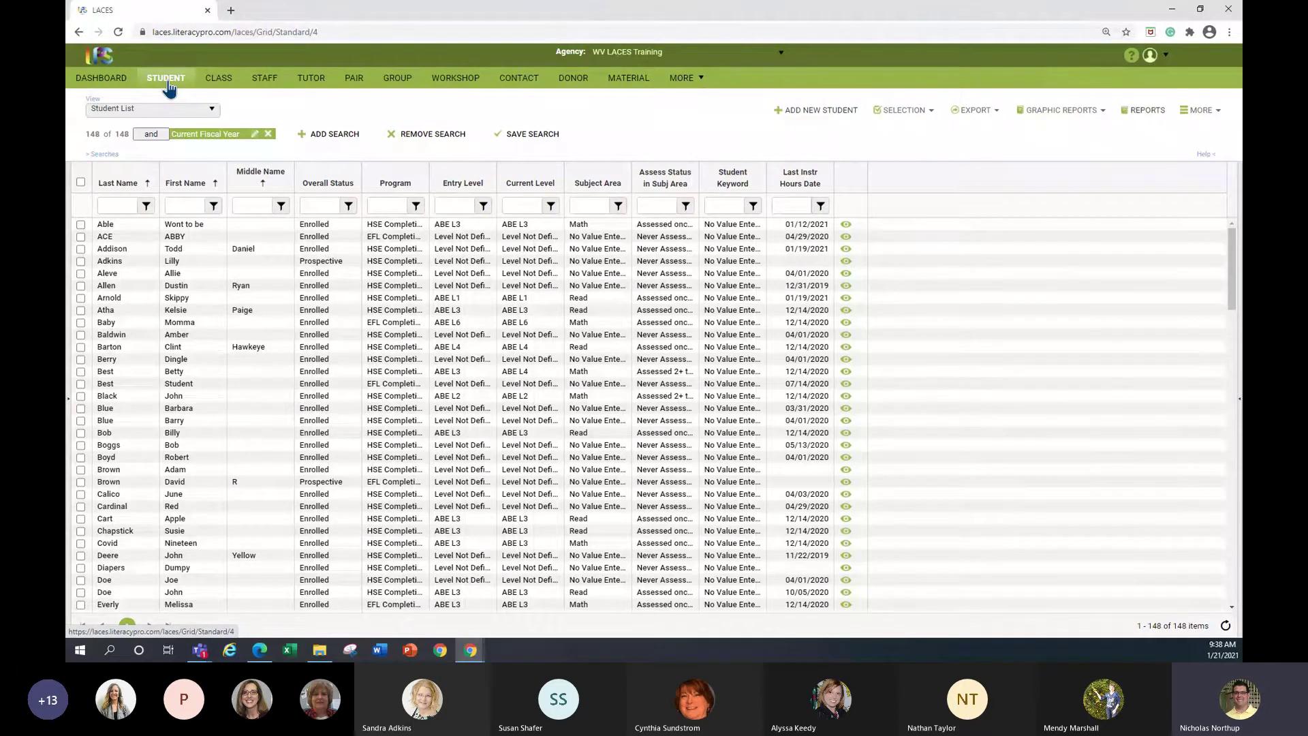
{"action": "left_click", "coordinate": [102, 154]}
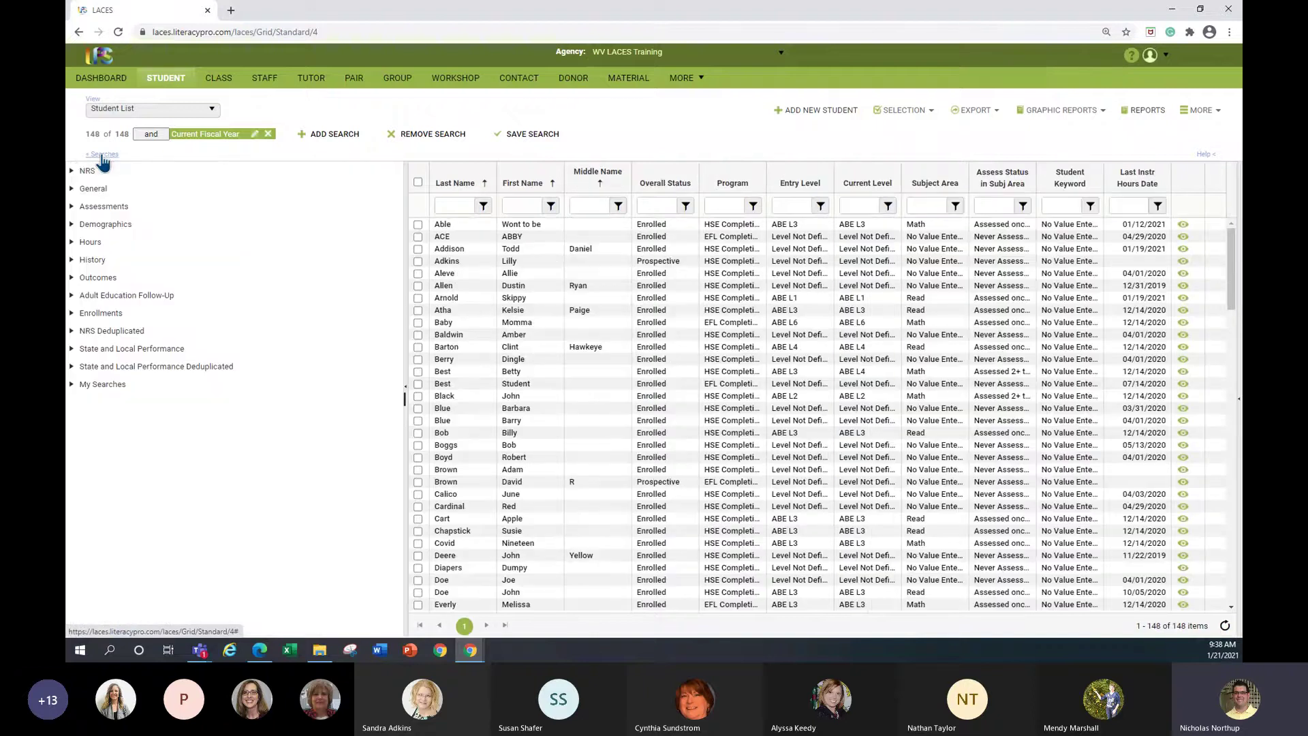
{"action": "left_click", "coordinate": [71, 171]}
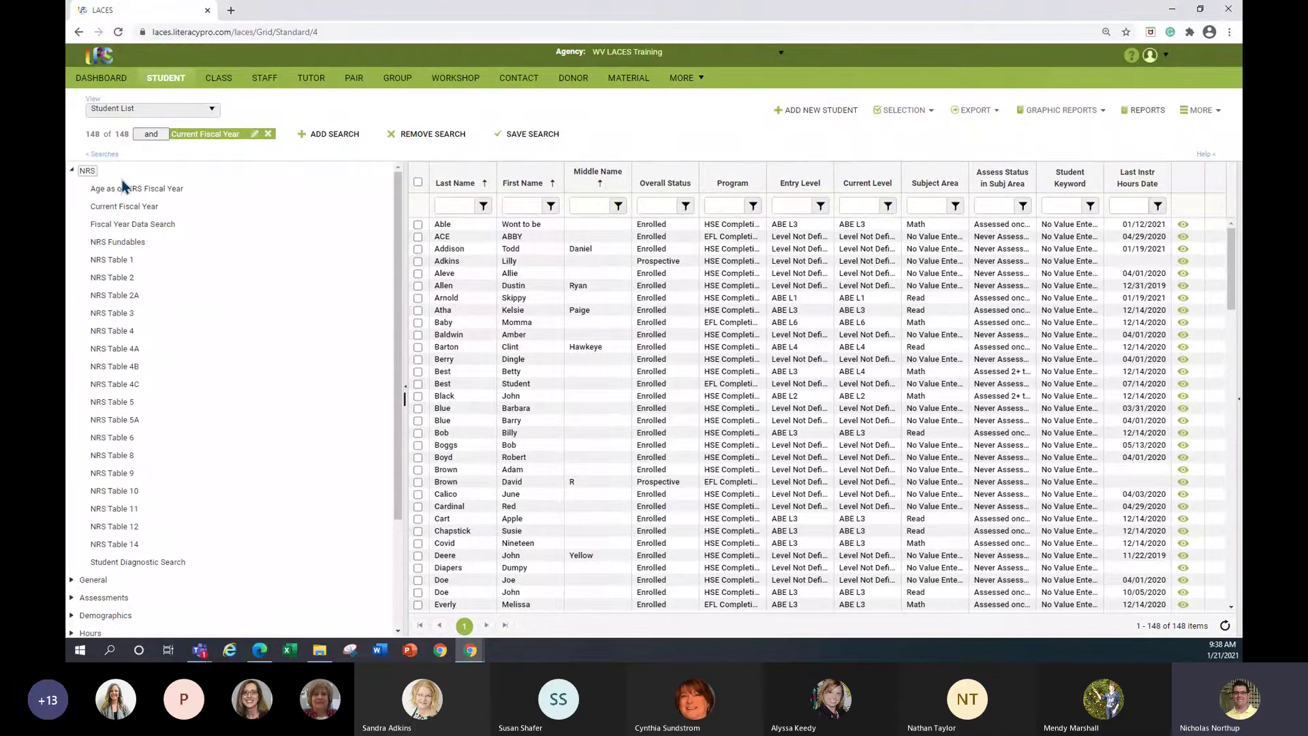
{"action": "mouse_move", "coordinate": [119, 269]}
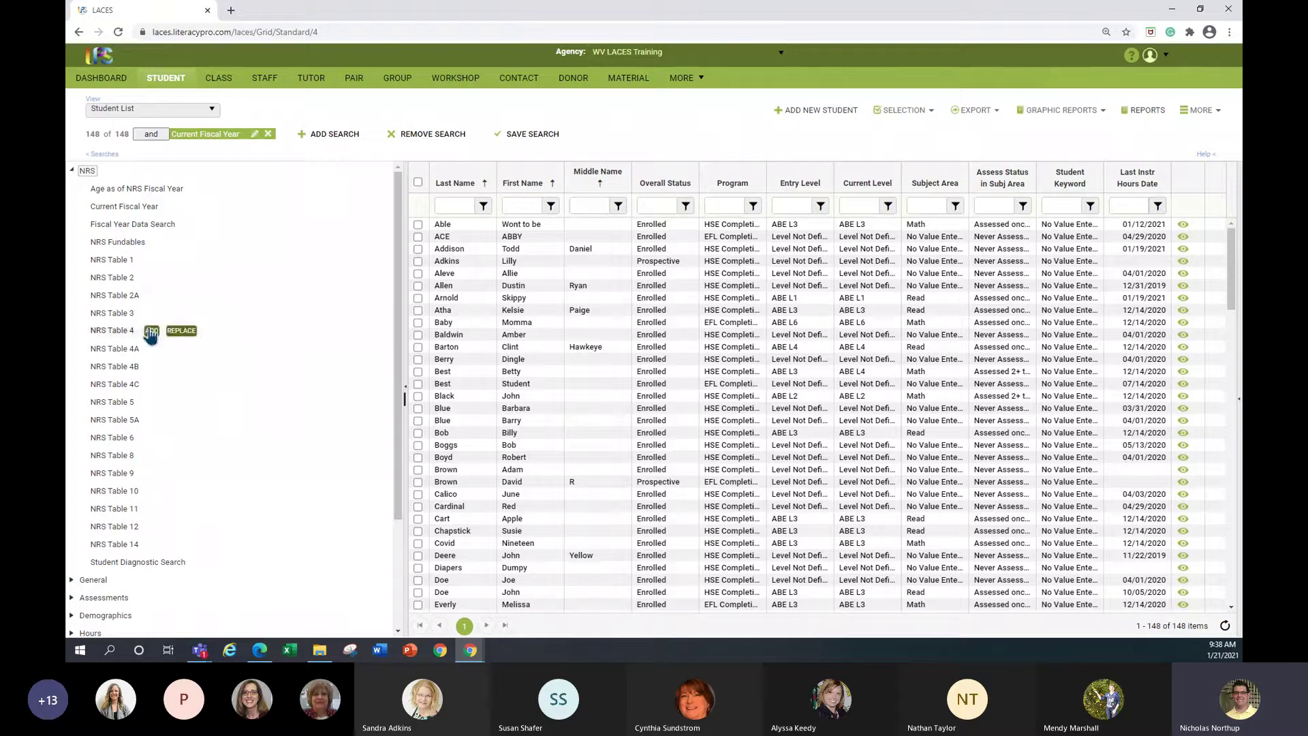
{"action": "left_click", "coordinate": [71, 171]}
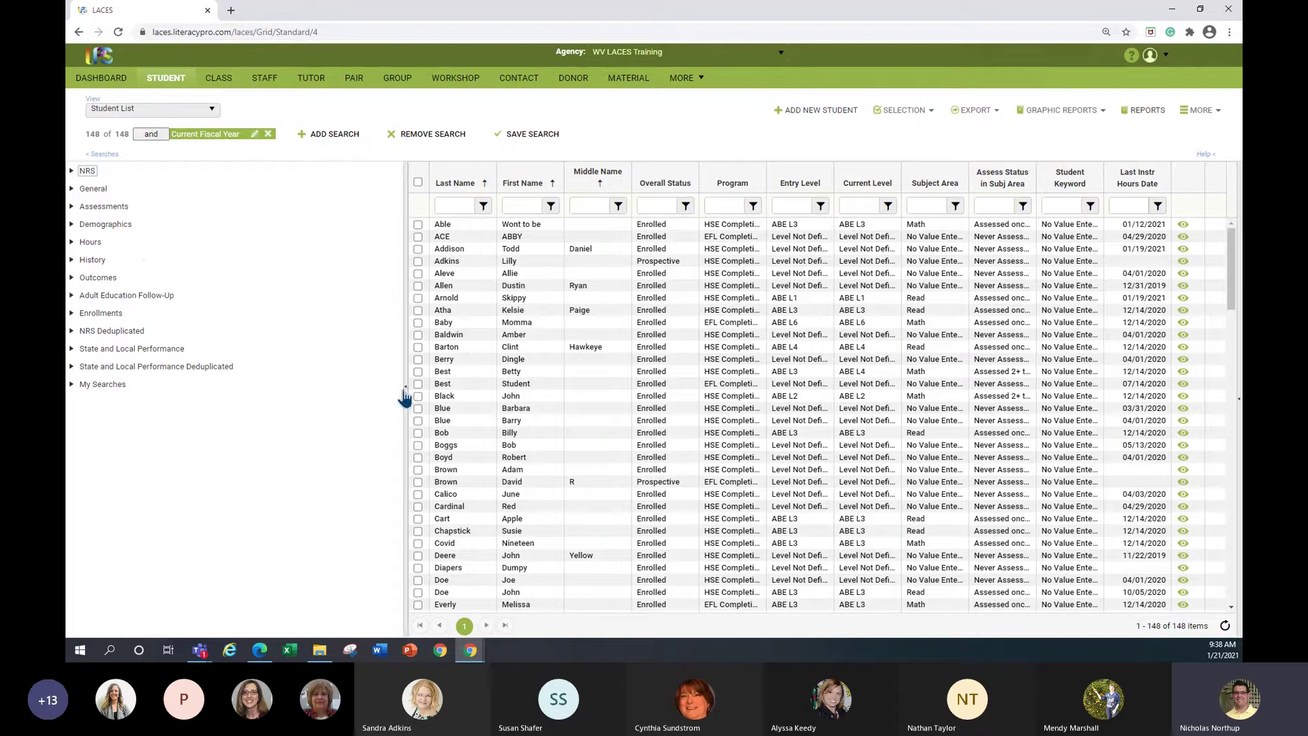
{"action": "left_click", "coordinate": [106, 155]}
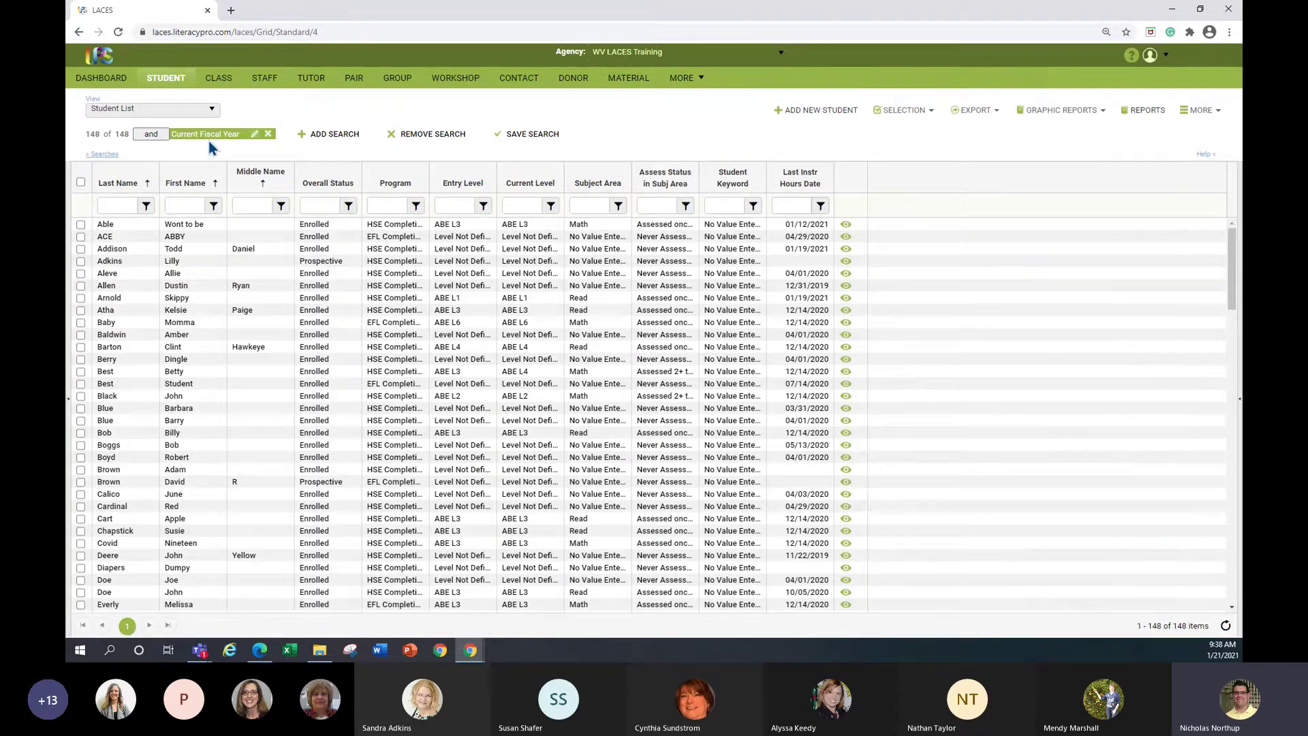
Step: Replace the student list's search with NRS Table 4 for NRS FY 20-21, choosing an ABE Level 1 count
{"action": "left_click", "coordinate": [95, 156]}
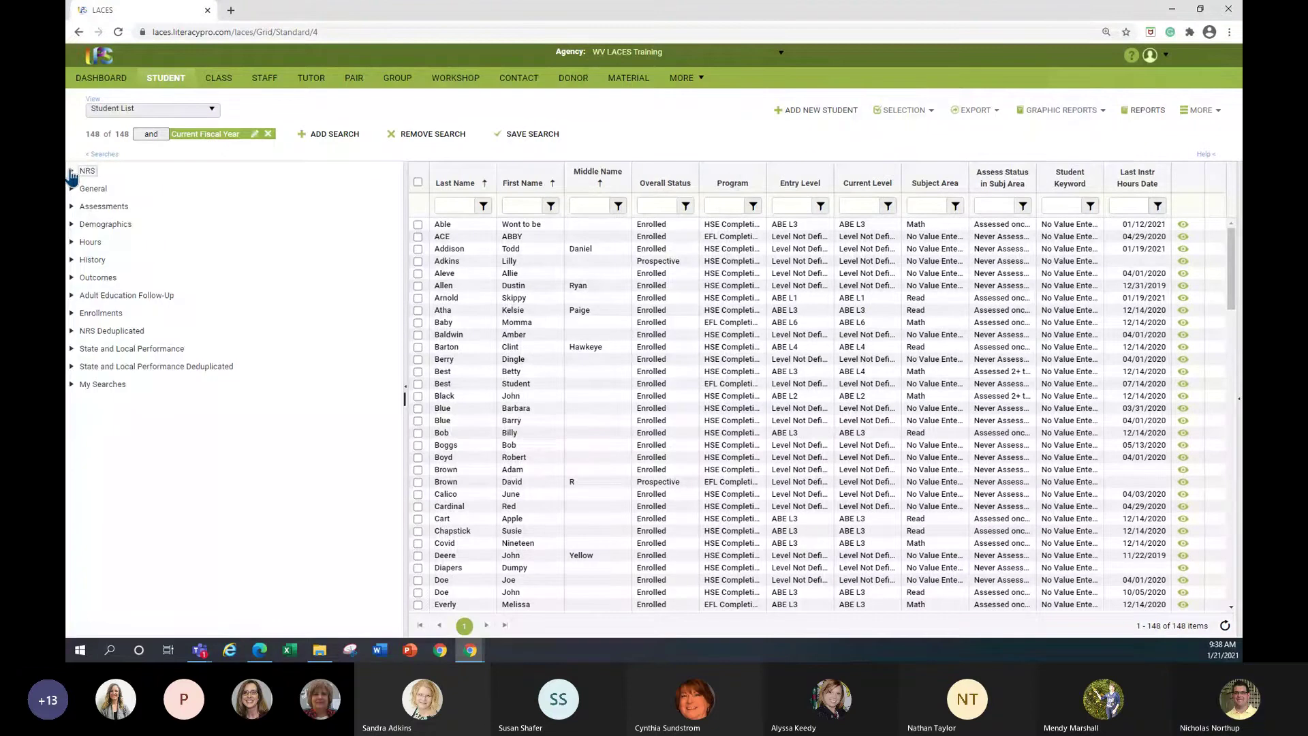
{"action": "left_click", "coordinate": [72, 171]}
{"action": "mouse_move", "coordinate": [100, 337]}
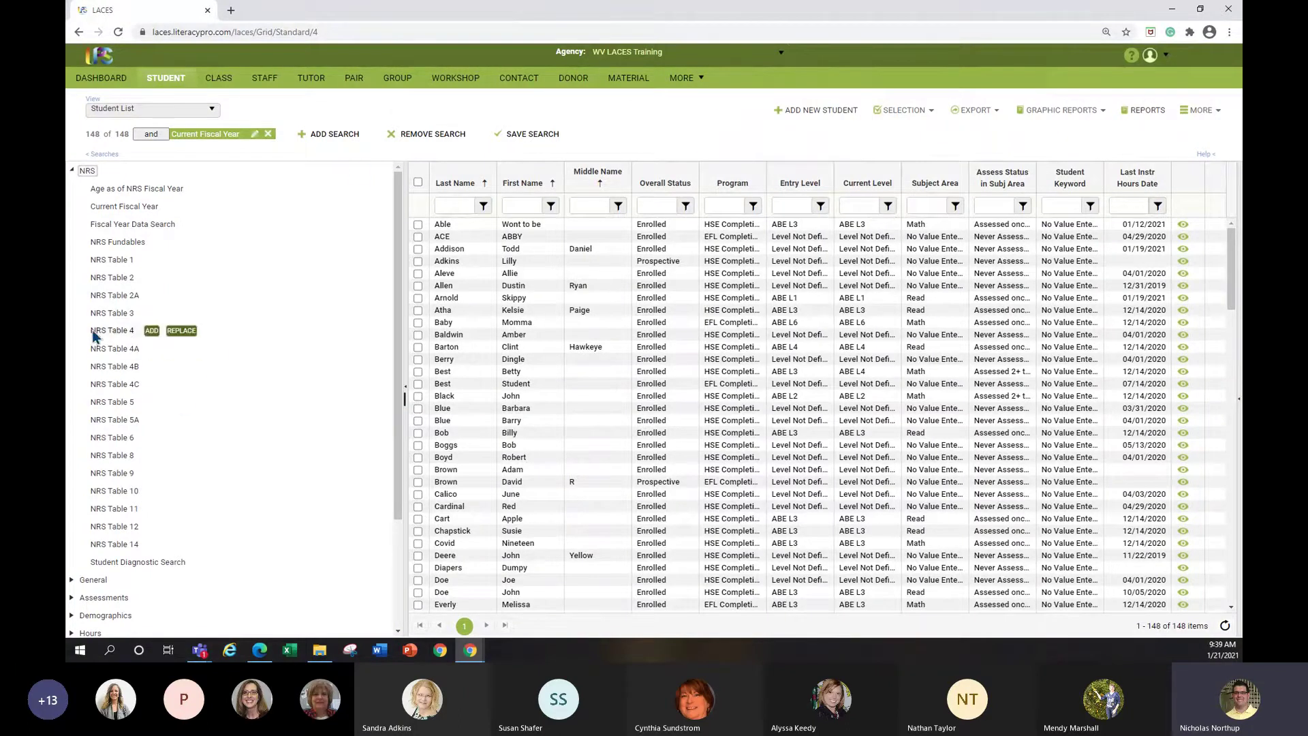
{"action": "left_click", "coordinate": [180, 335]}
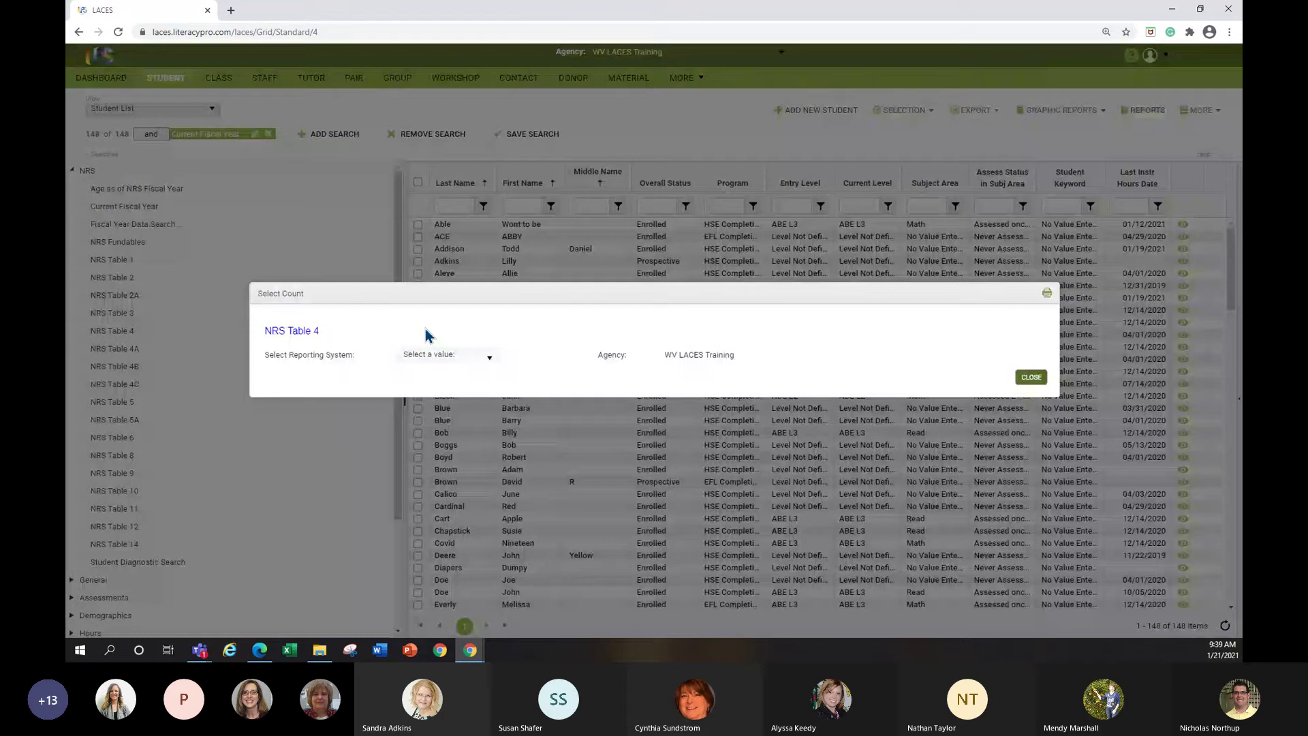
{"action": "left_click", "coordinate": [488, 361]}
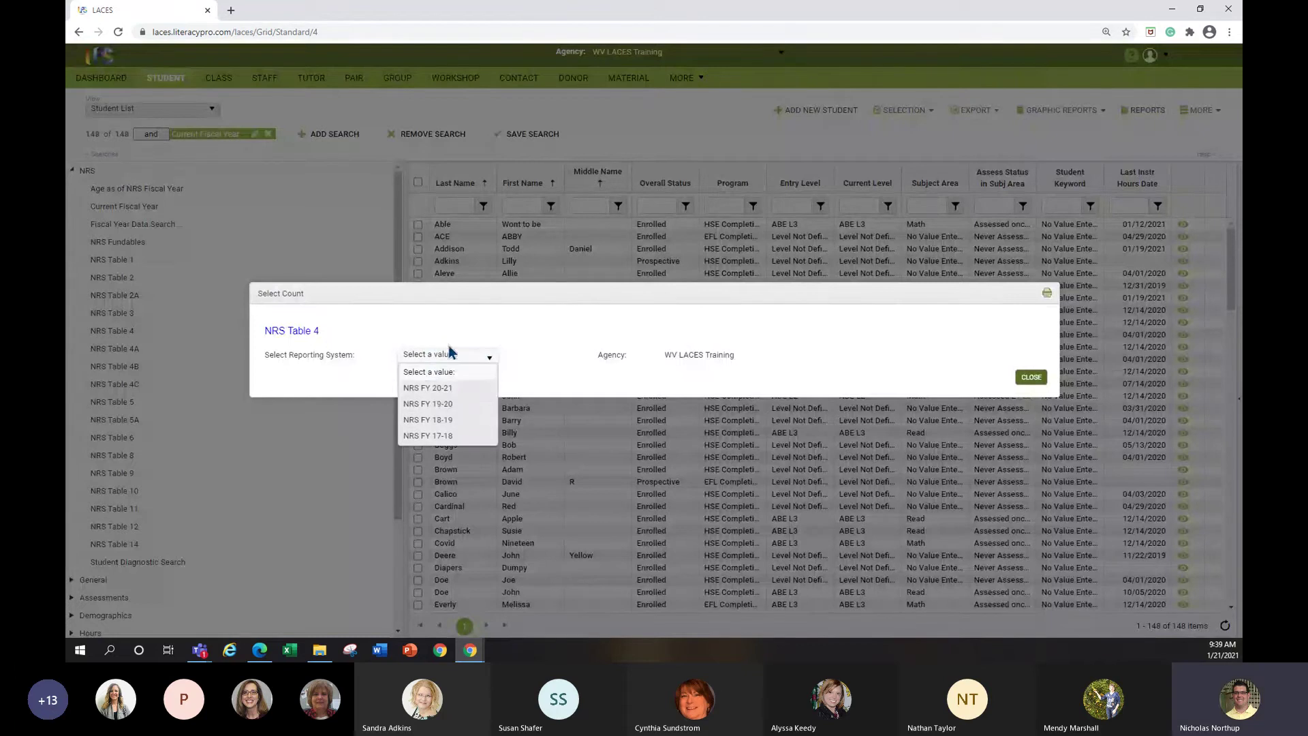
{"action": "left_click", "coordinate": [441, 390]}
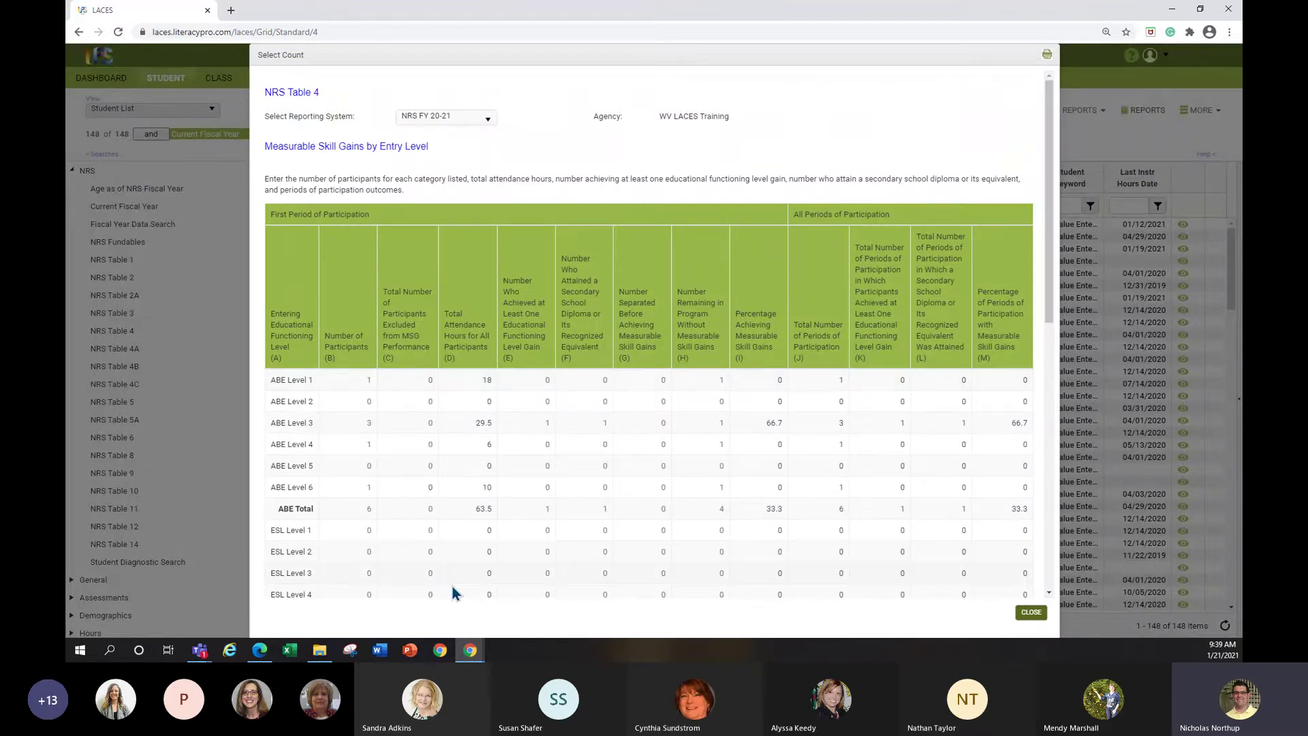
{"action": "scroll", "coordinate": [505, 215], "scroll_direction": "down", "scroll_amount": 3}
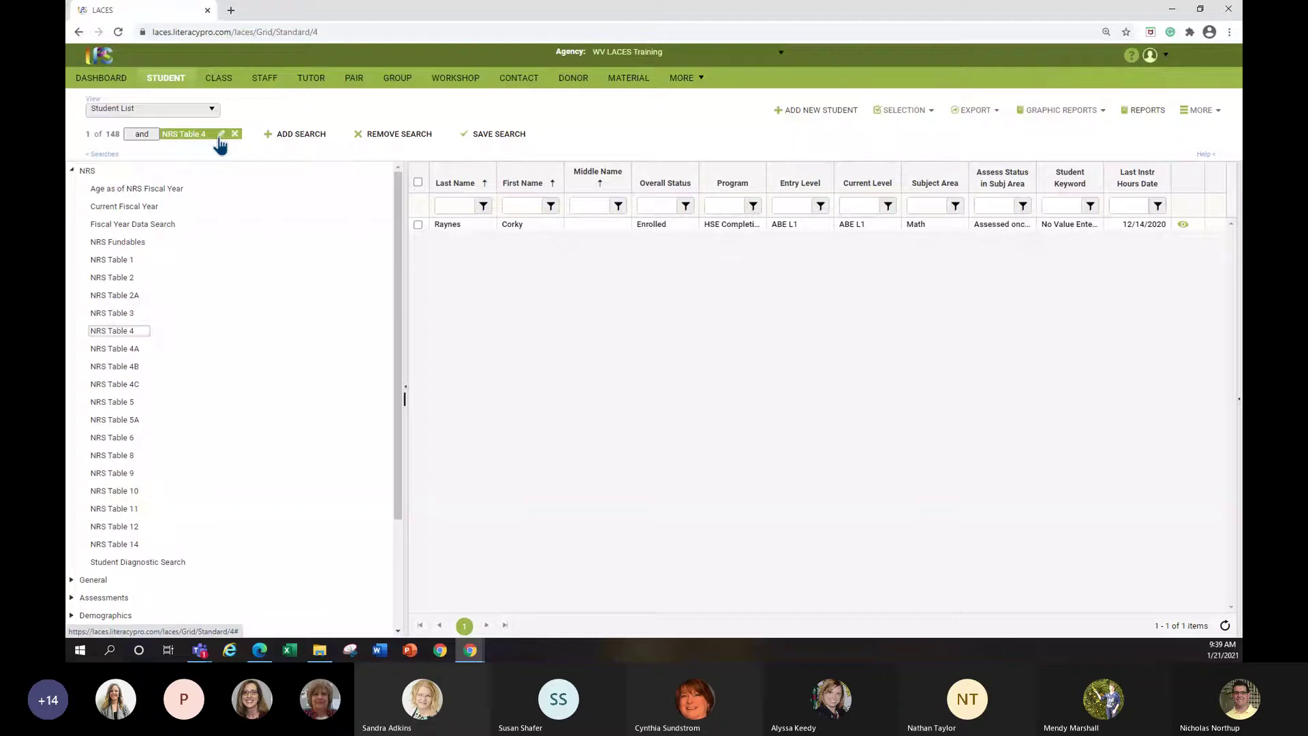
Step: Reopen the NRS Table 4 counts for the filtered list, review the ABE and ESL rows, and return to the full-width student list
{"action": "left_click", "coordinate": [221, 135]}
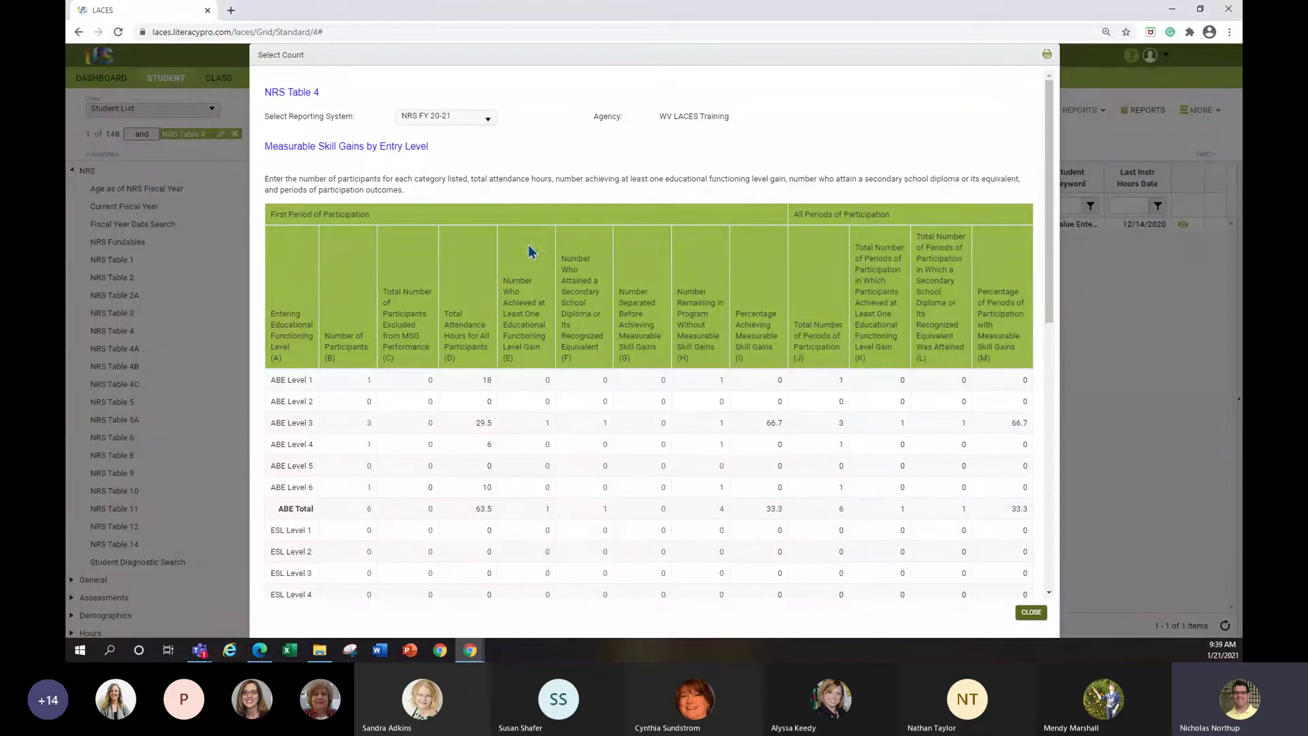
{"action": "scroll", "coordinate": [495, 282], "scroll_direction": "down", "scroll_amount": 2}
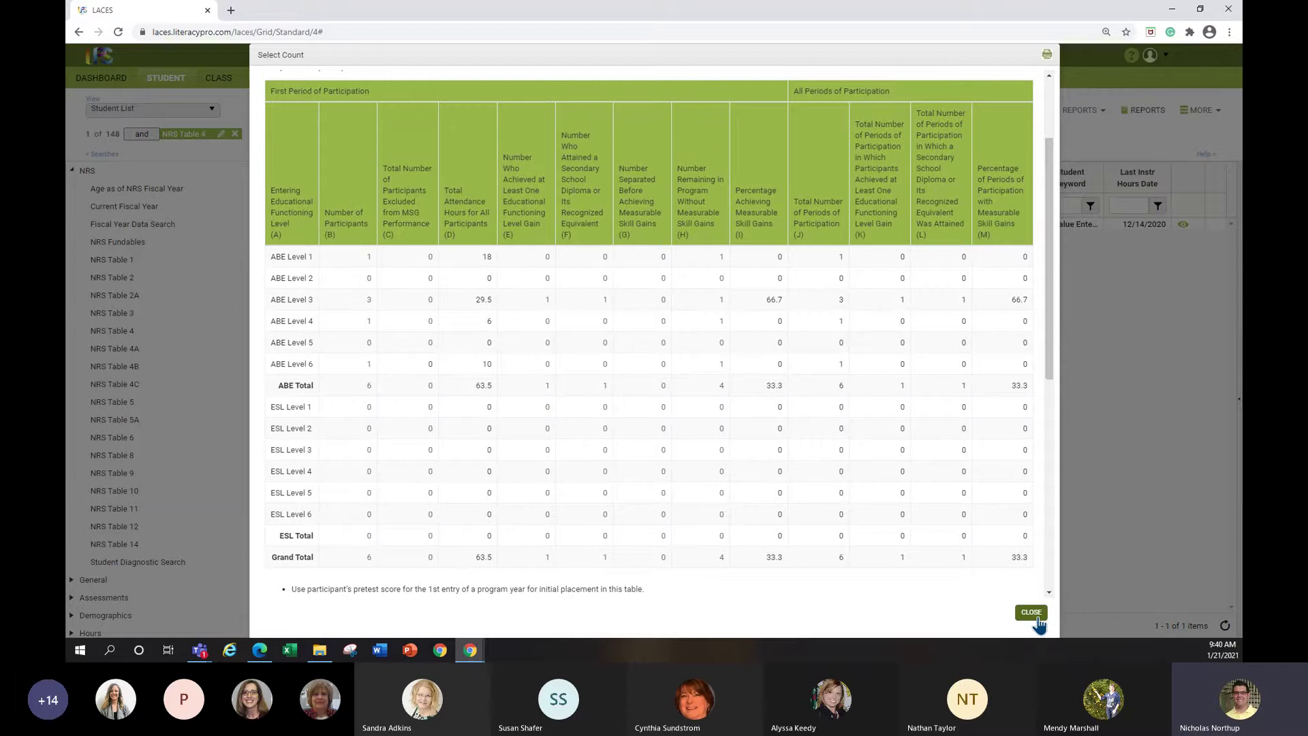
{"action": "left_click", "coordinate": [1034, 615]}
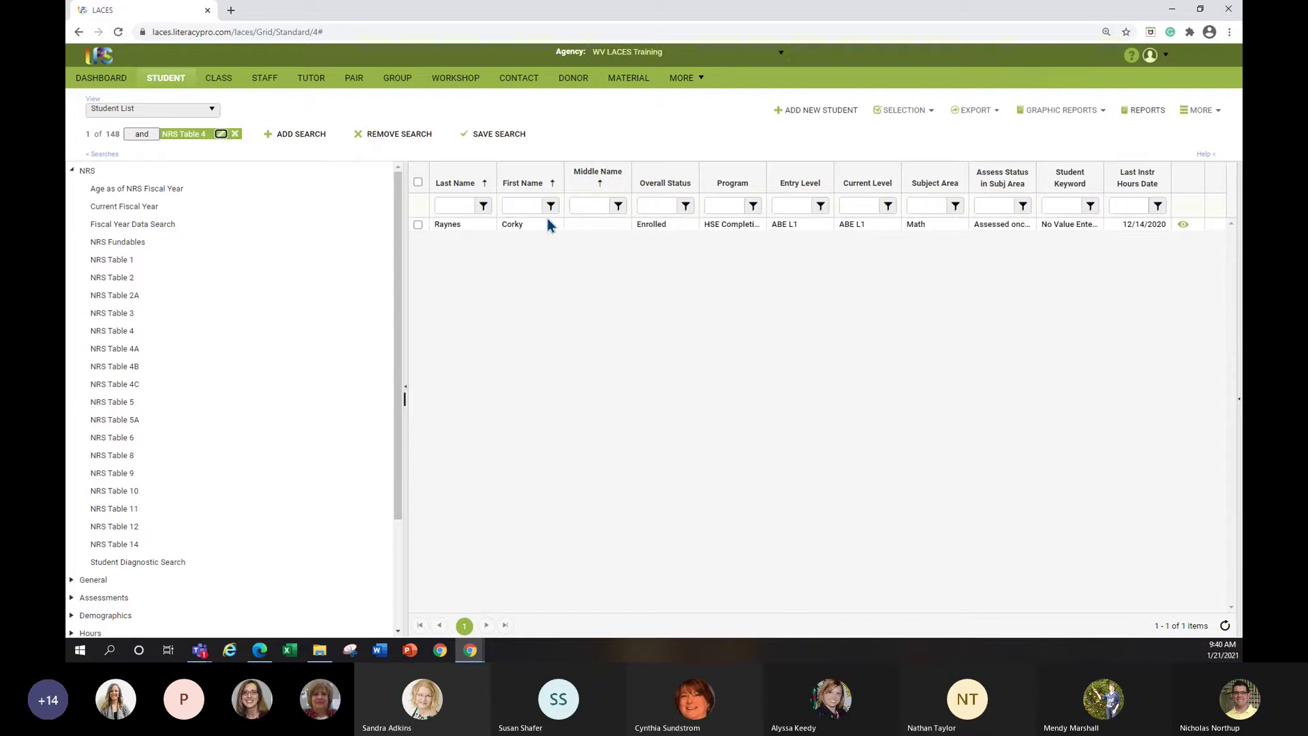
{"action": "left_click", "coordinate": [404, 397]}
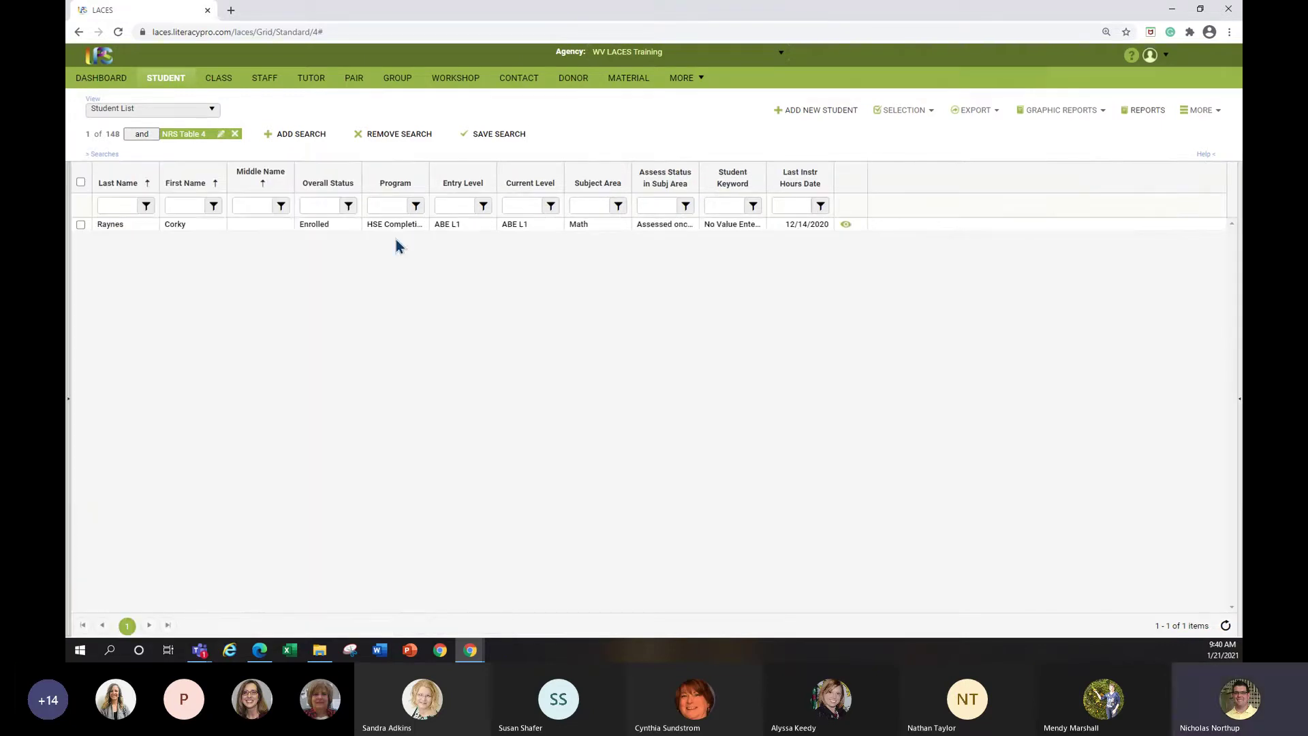
Step: Remove the NRS Table 4 search from the student list and add the Current Fiscal Year search instead
{"action": "left_click", "coordinate": [235, 135]}
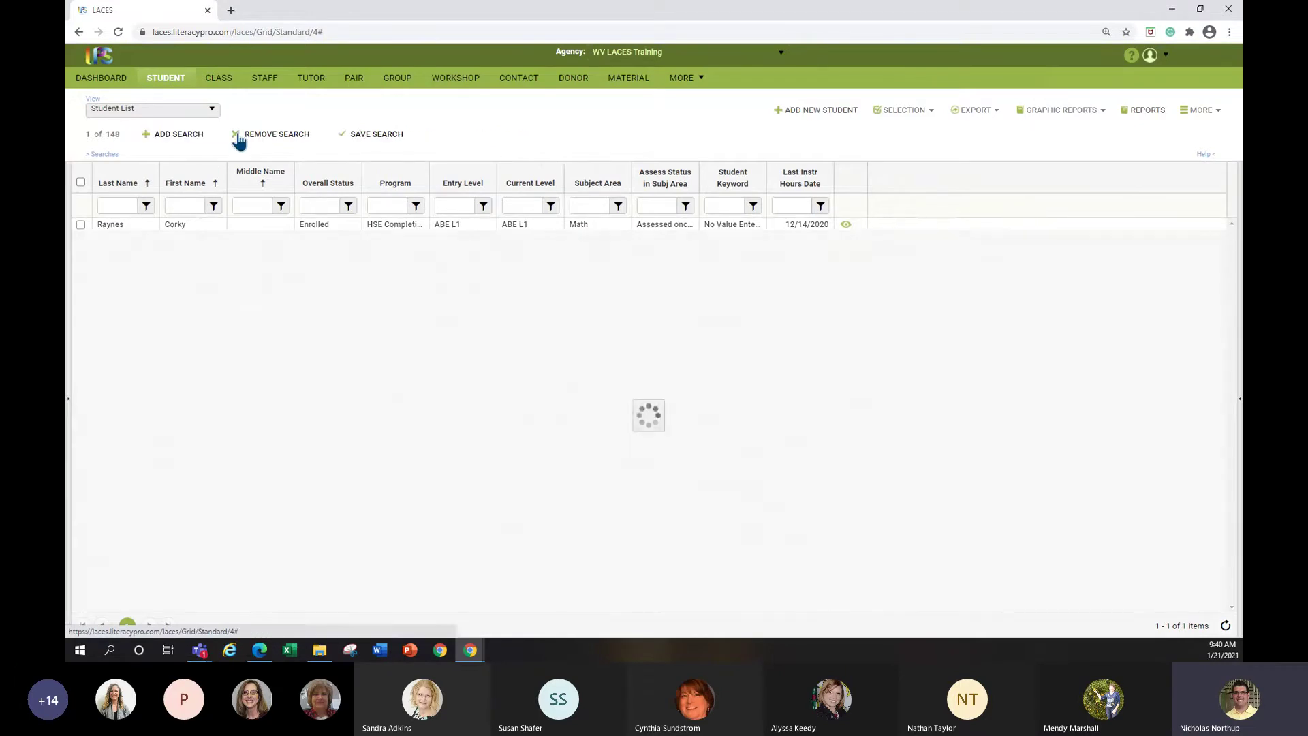
{"action": "left_click", "coordinate": [100, 156]}
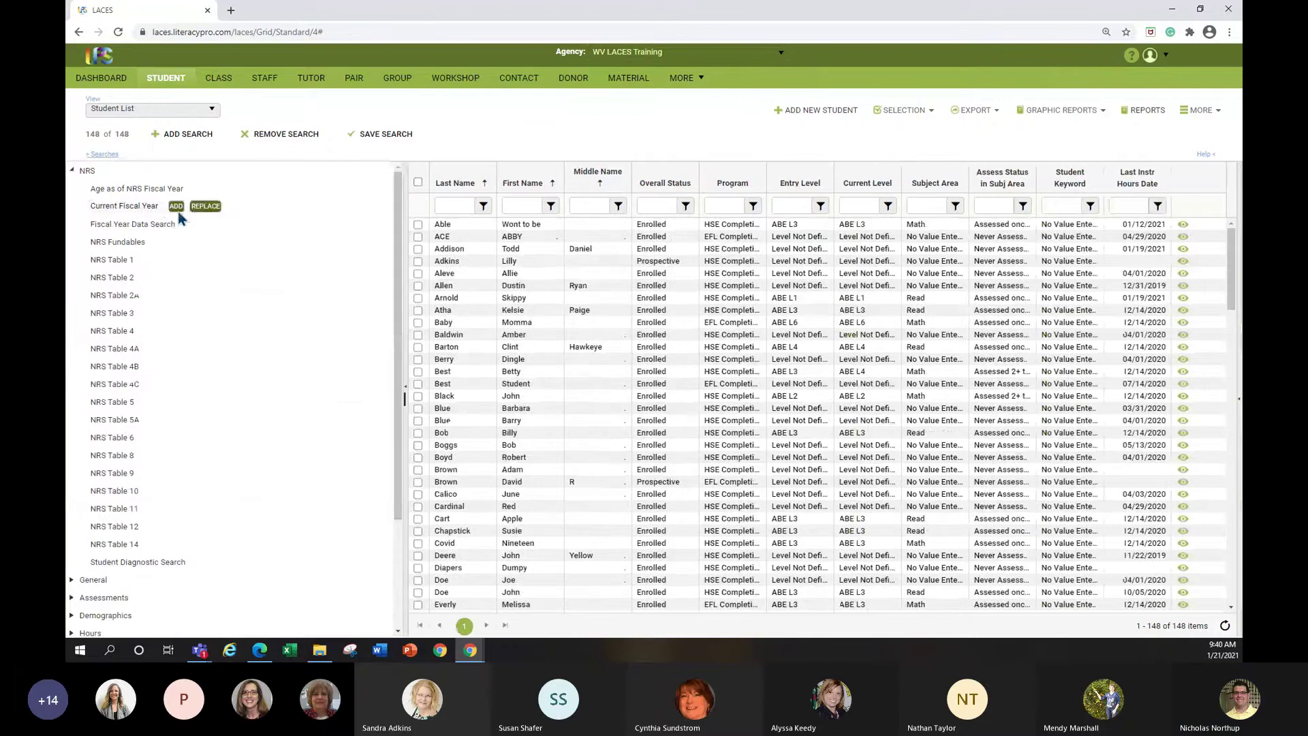
{"action": "left_click", "coordinate": [176, 207]}
{"action": "left_click", "coordinate": [72, 170]}
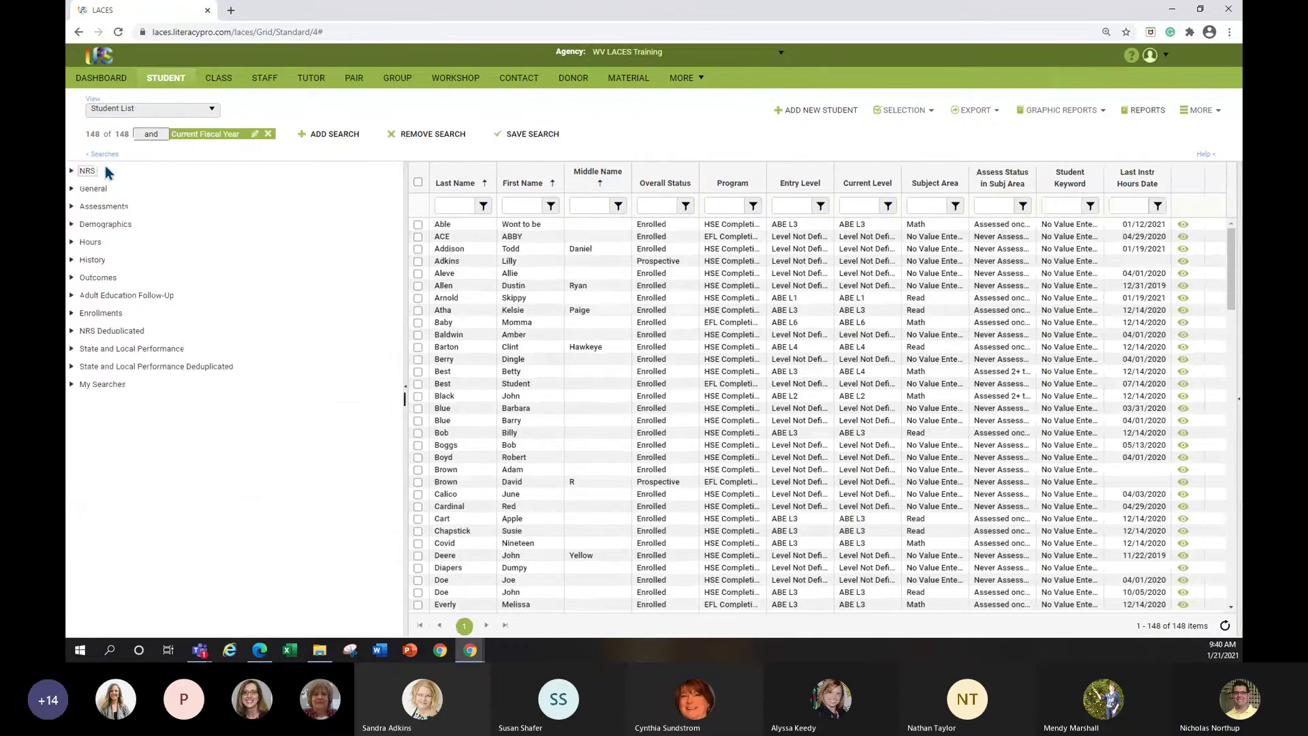
{"action": "left_click", "coordinate": [104, 155]}
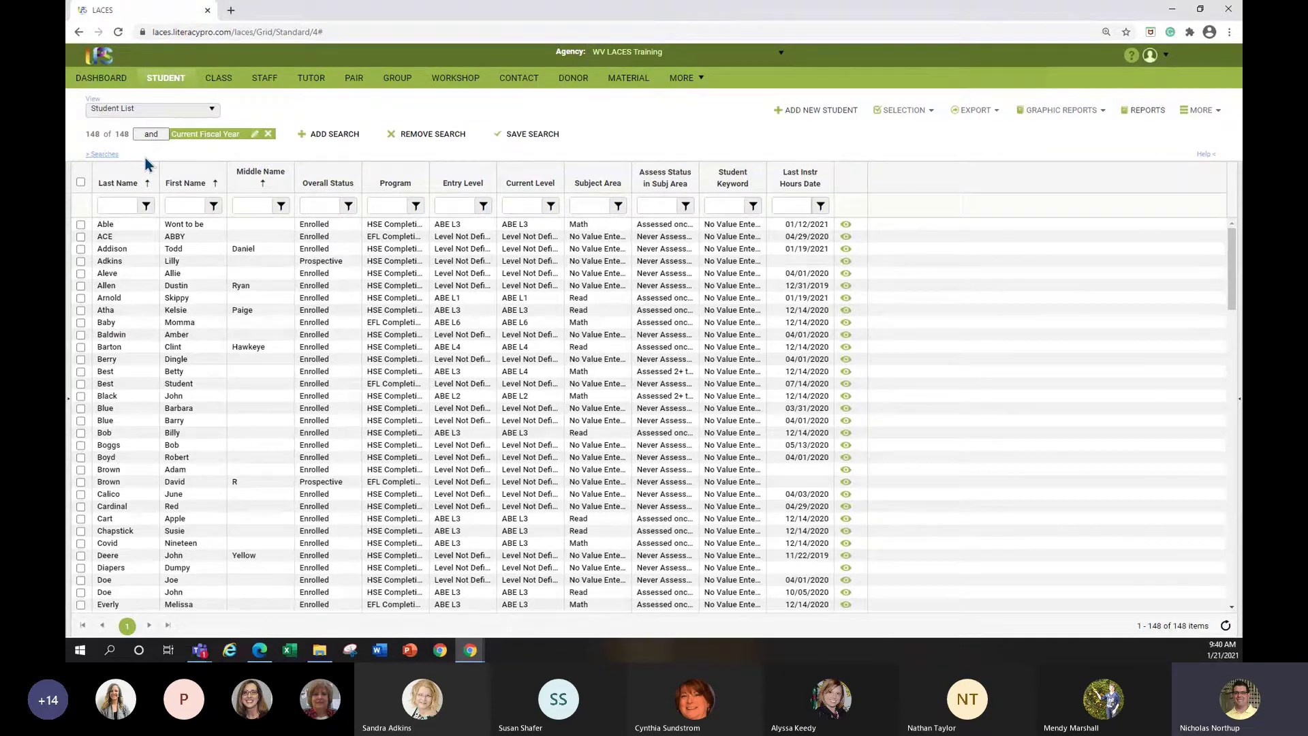
Step: View the NRS Table 4B counts for NRS FY 20-21, and return to the student list without choosing a count
{"action": "left_click", "coordinate": [95, 155]}
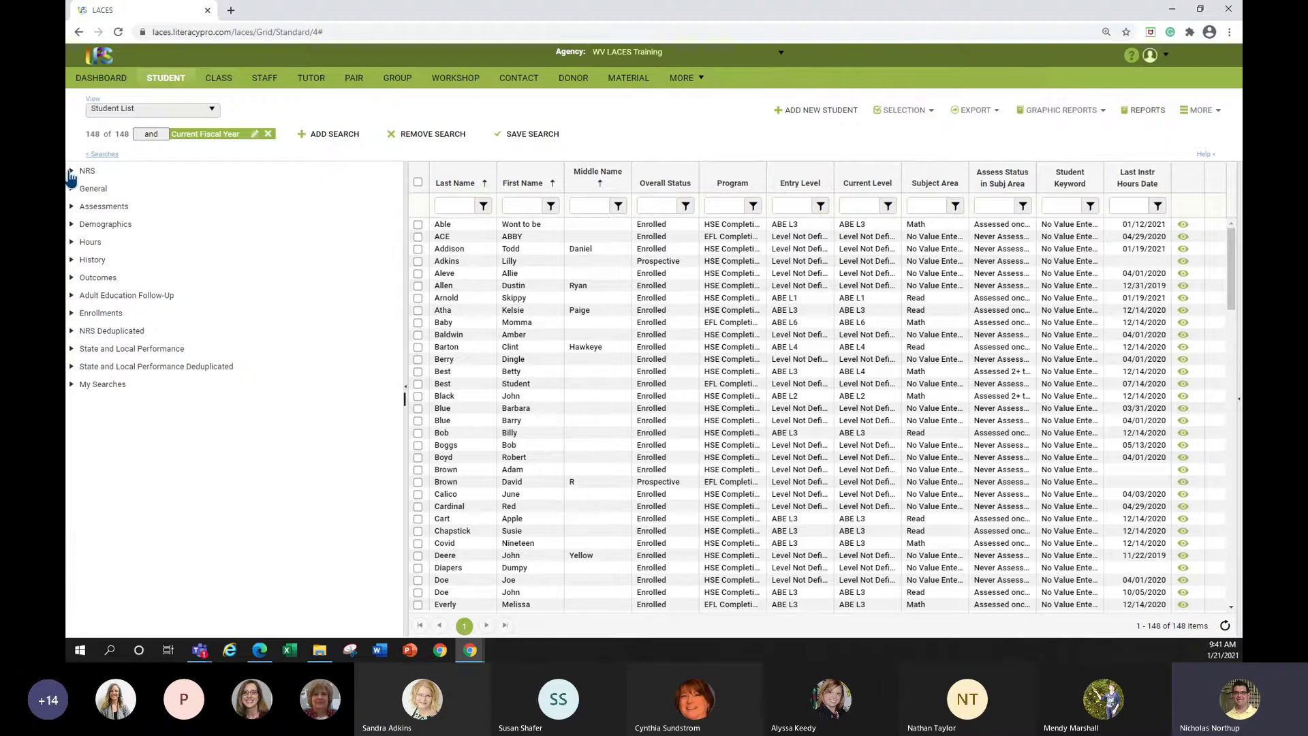
{"action": "left_click", "coordinate": [71, 172]}
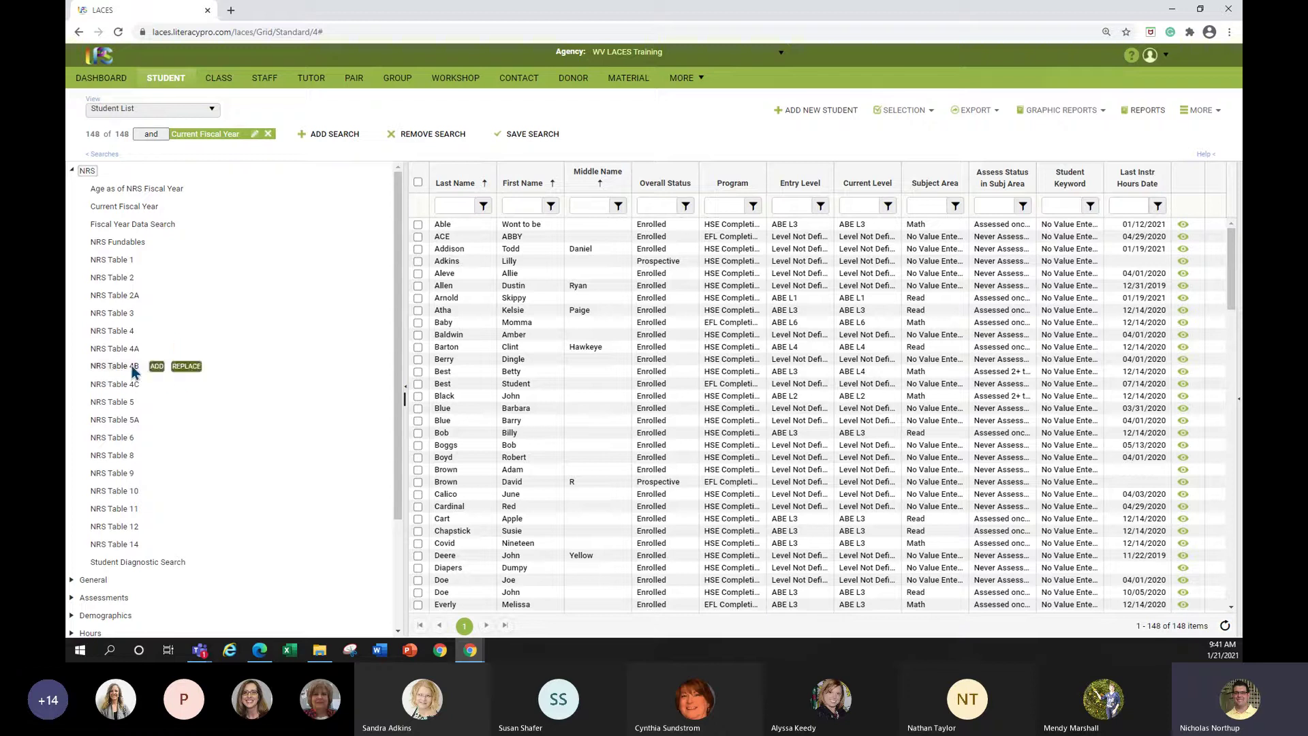
{"action": "mouse_move", "coordinate": [116, 361]}
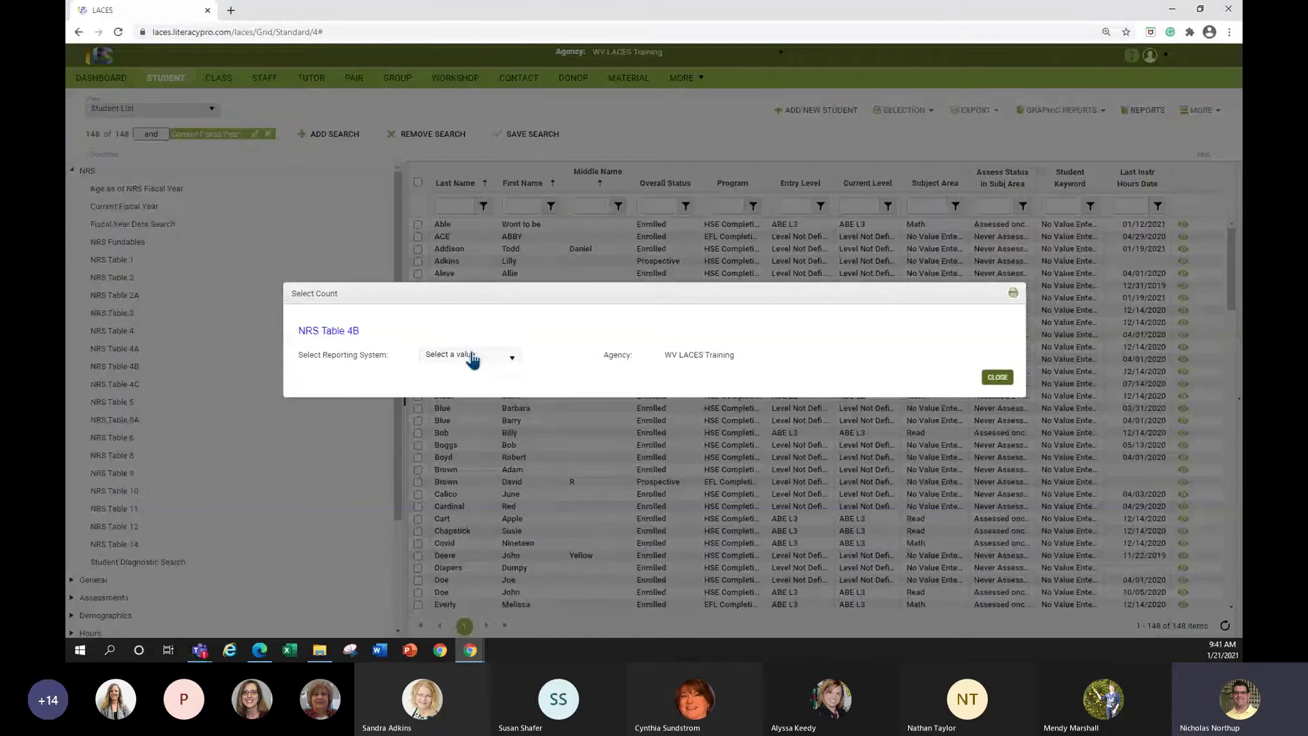
{"action": "left_click", "coordinate": [511, 357]}
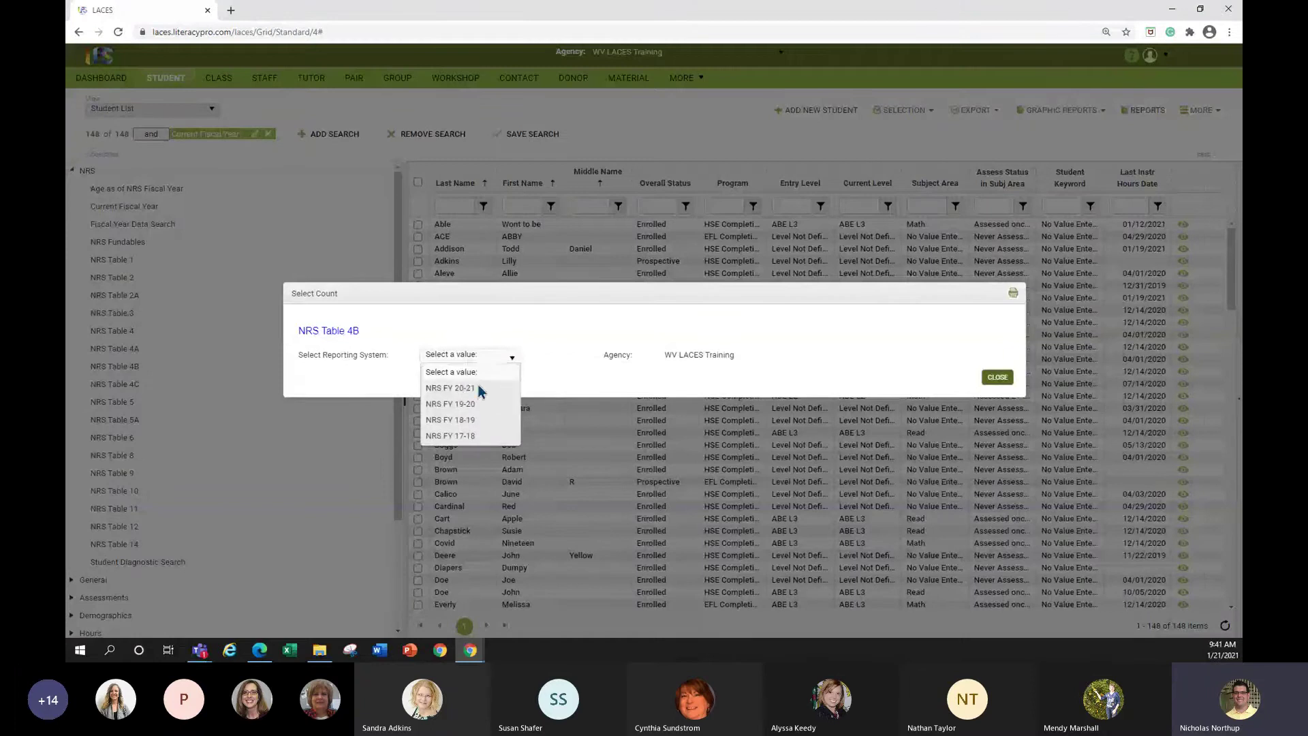
{"action": "left_click", "coordinate": [469, 389]}
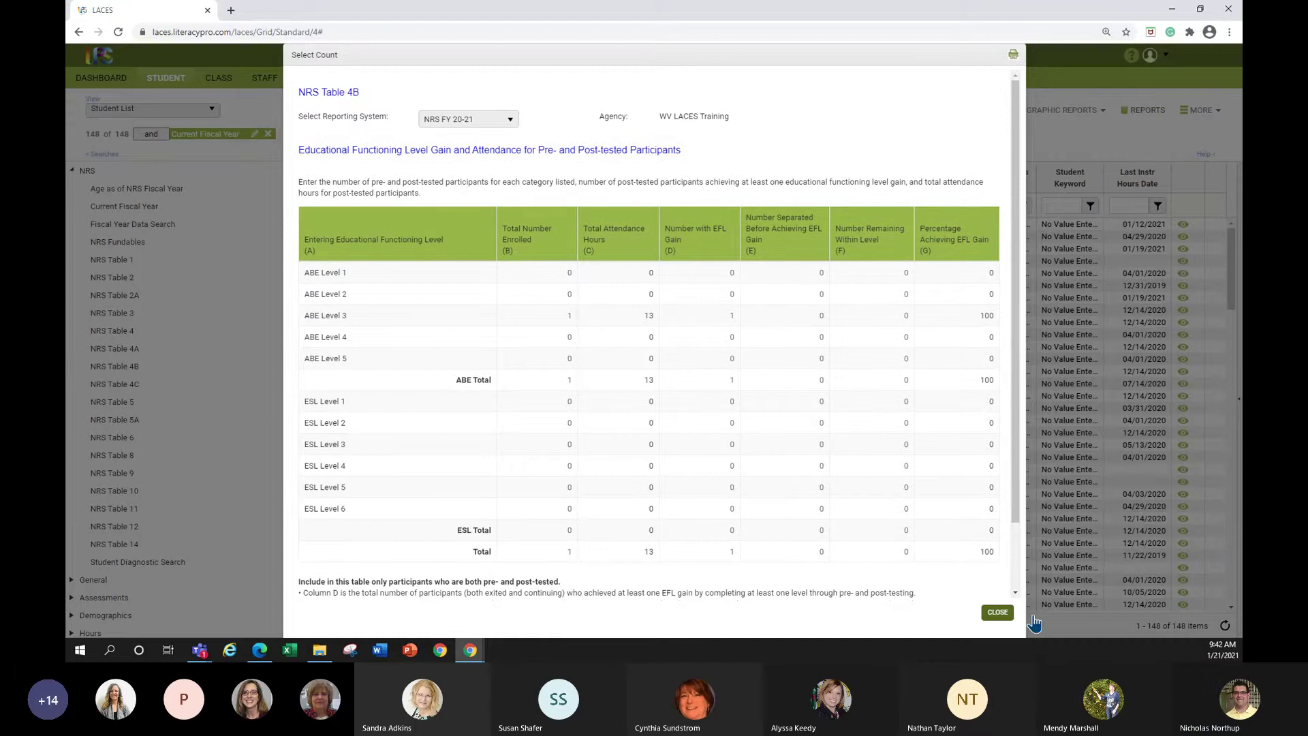
{"action": "key", "text": "Escape"}
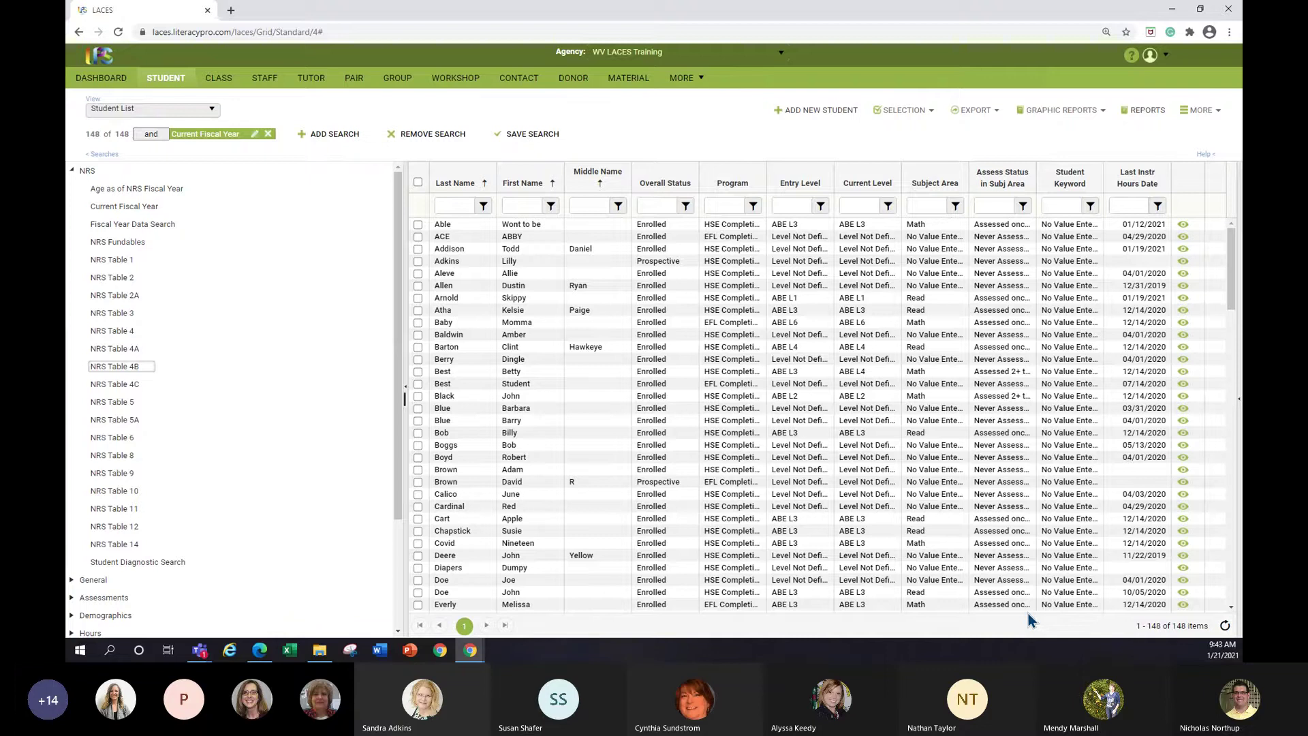
{"action": "left_click", "coordinate": [405, 392]}
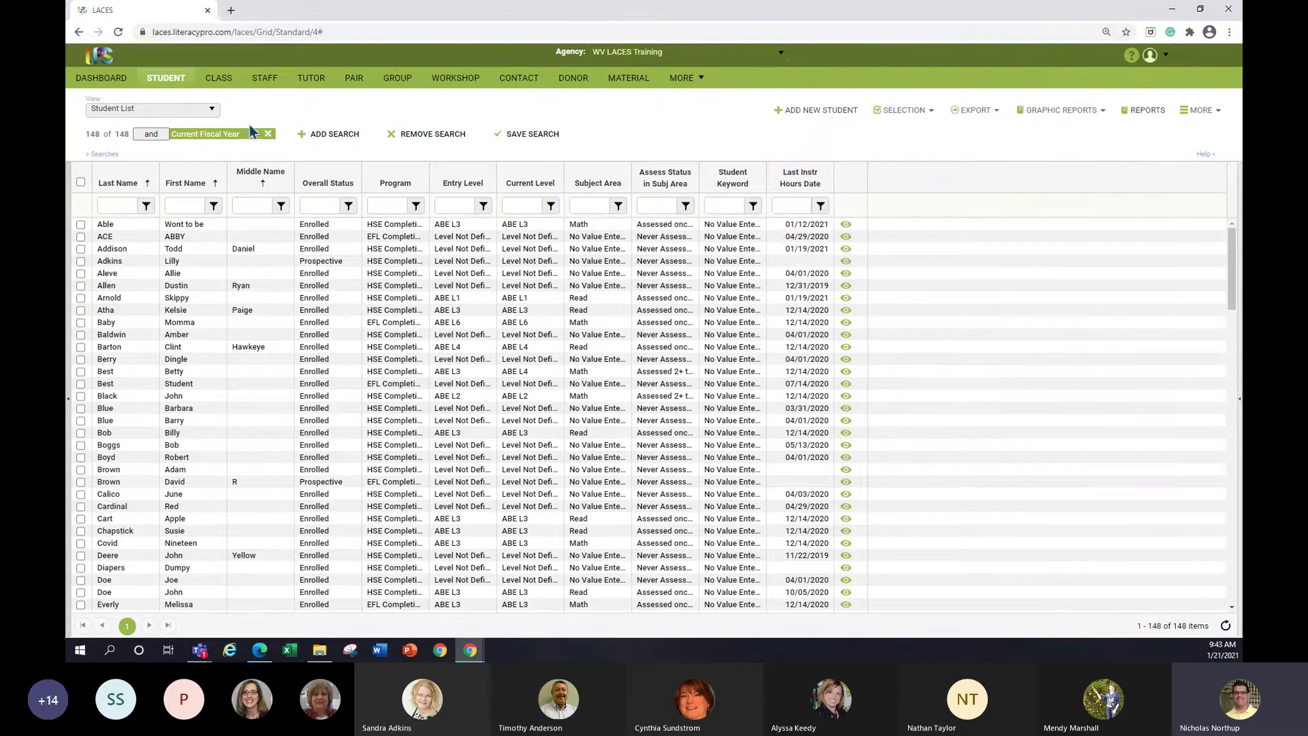
Step: Look through the available student reports and check which date parameters Goals by Date Met Range requires
{"action": "left_click", "coordinate": [1156, 112]}
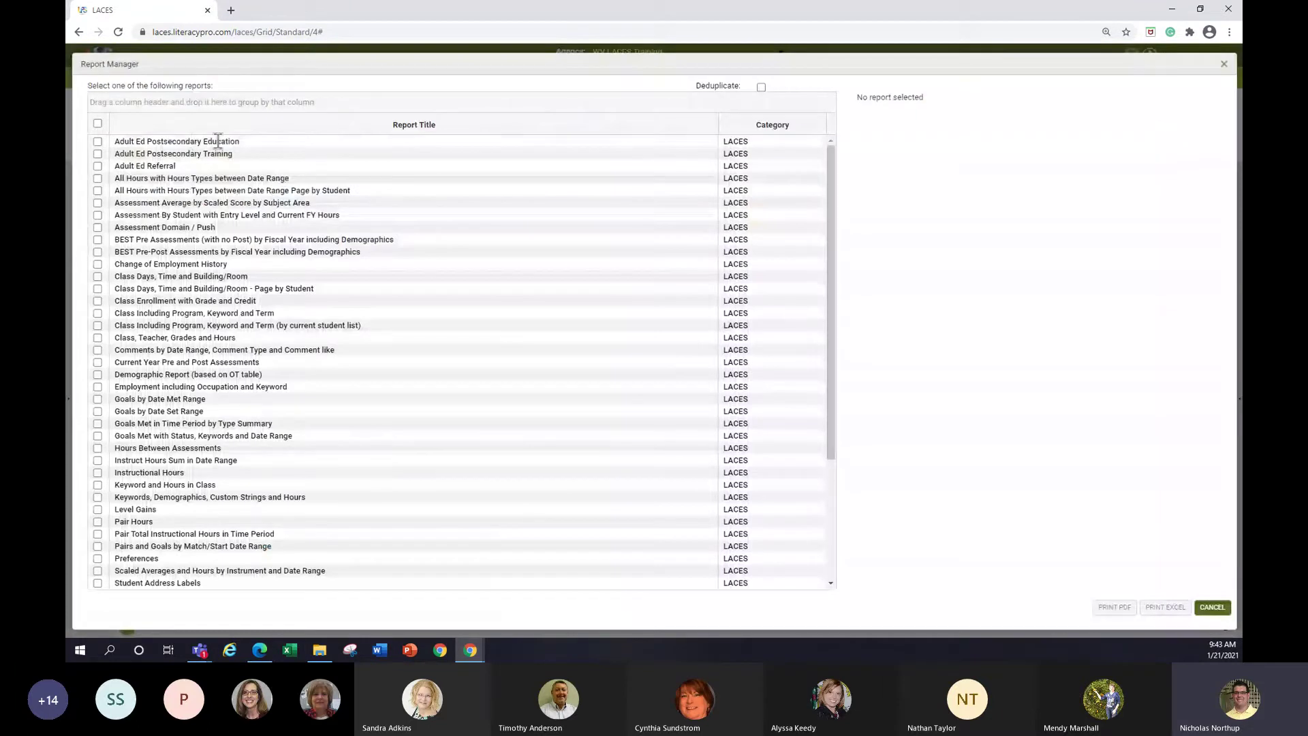
{"action": "scroll", "coordinate": [215, 170], "scroll_direction": "down", "scroll_amount": 3}
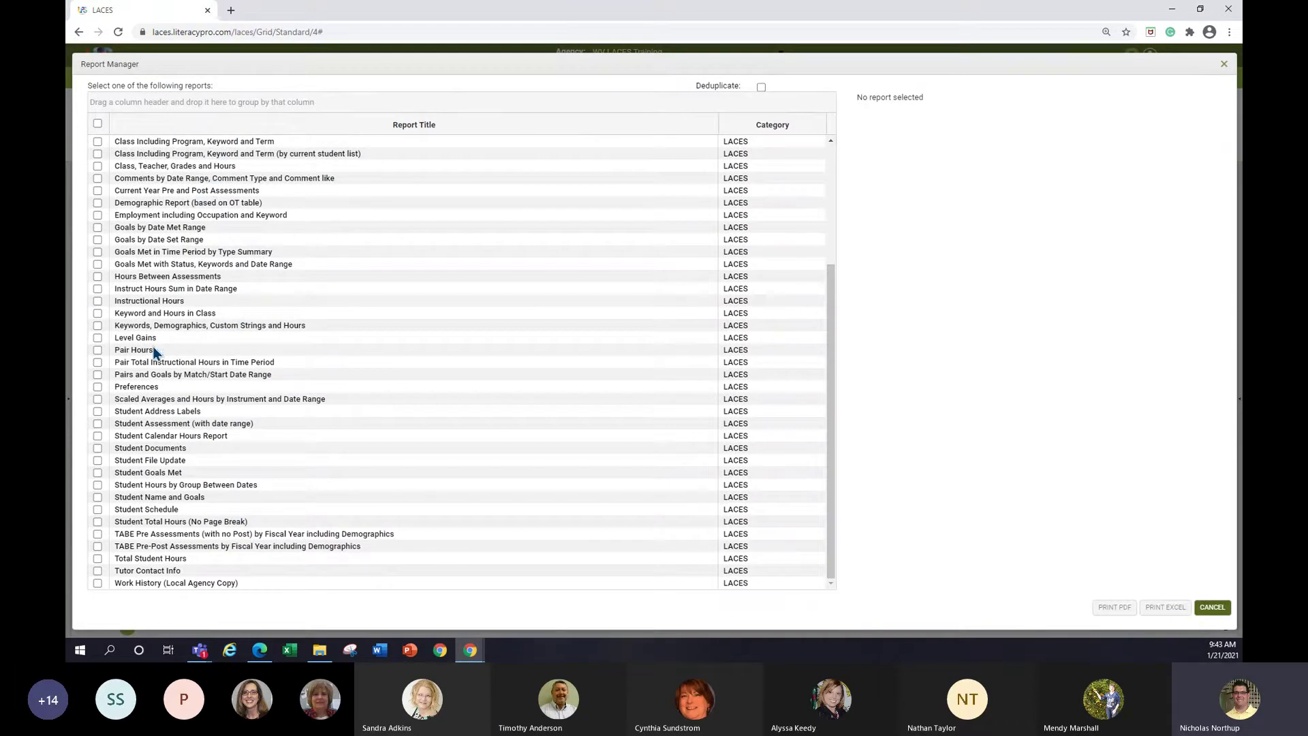
{"action": "scroll", "coordinate": [272, 369], "scroll_direction": "up", "scroll_amount": 3}
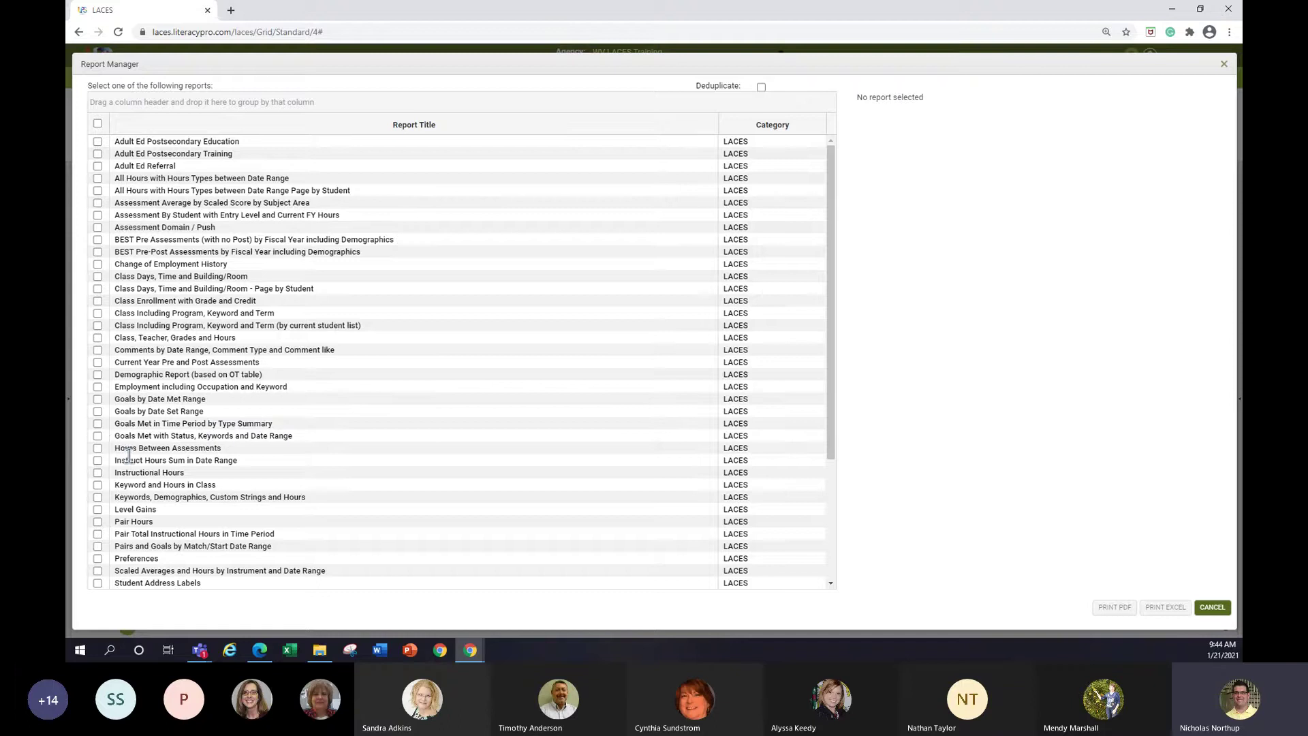
{"action": "scroll", "coordinate": [130, 455], "scroll_direction": "down", "scroll_amount": 1}
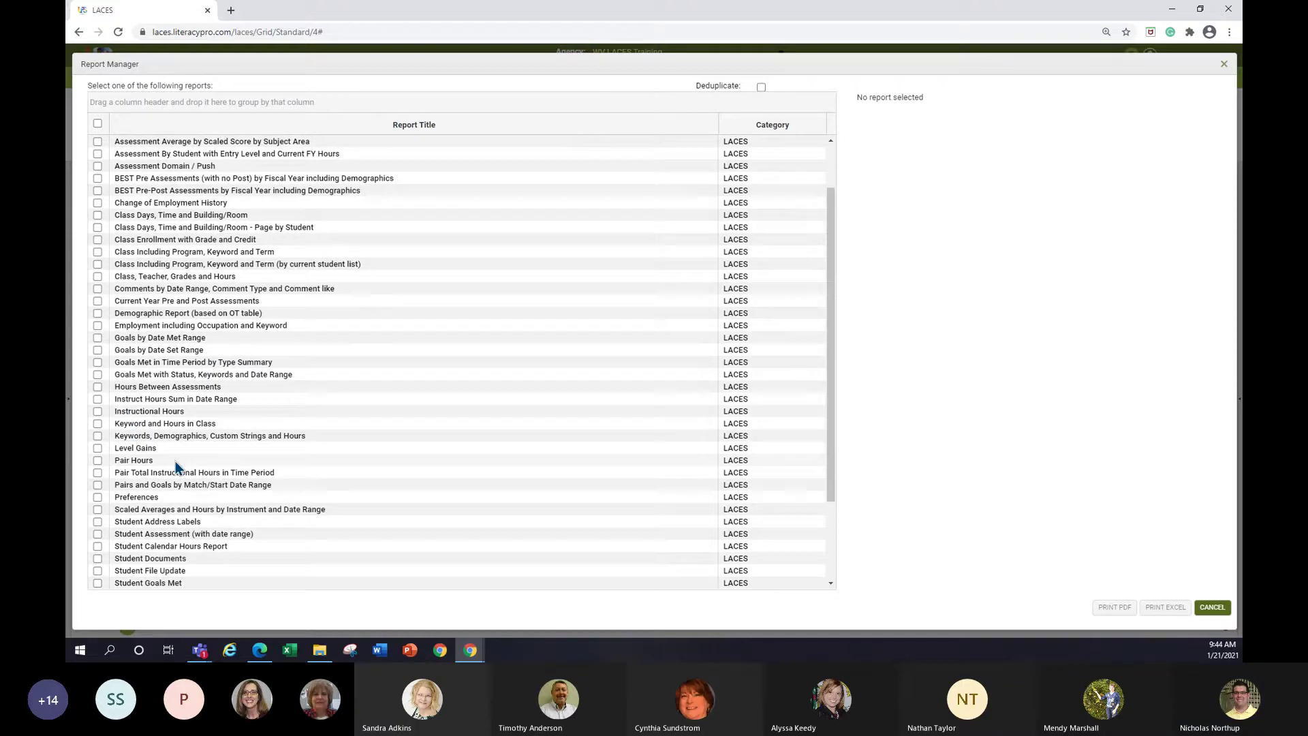
{"action": "left_click", "coordinate": [98, 338]}
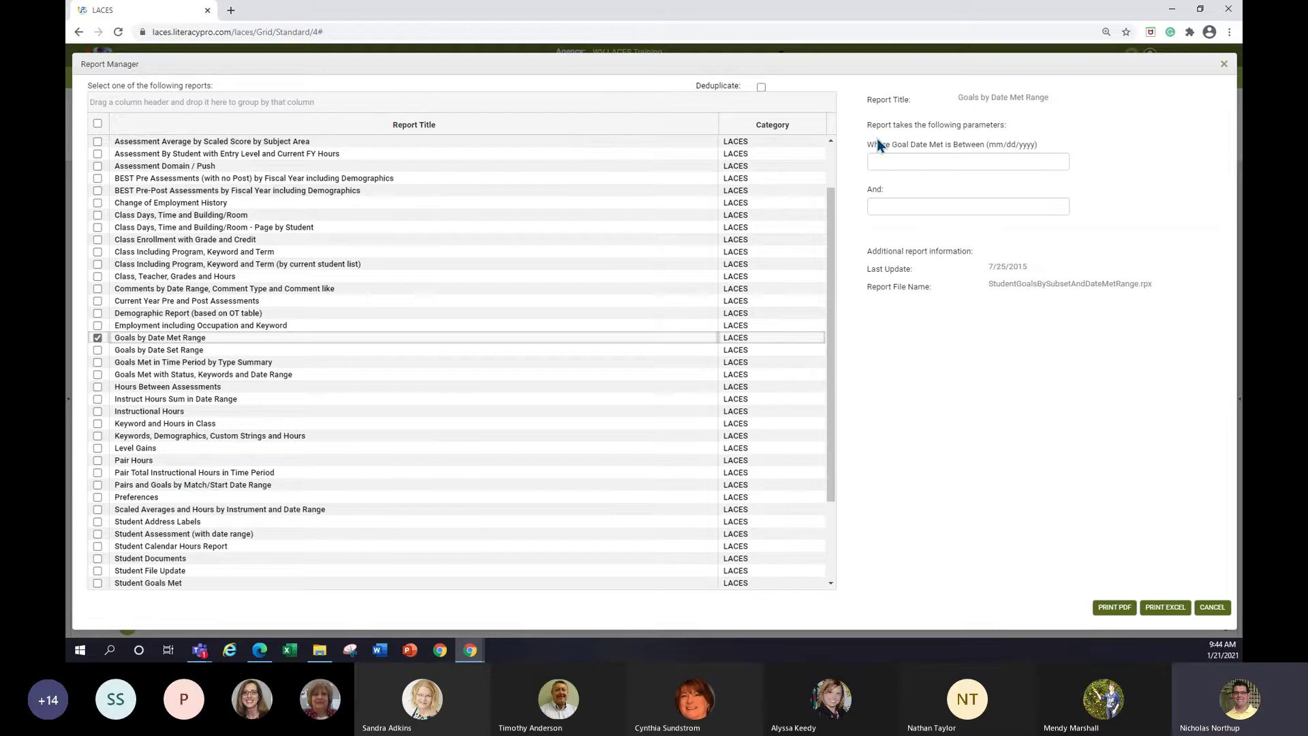
{"action": "left_click", "coordinate": [883, 160]}
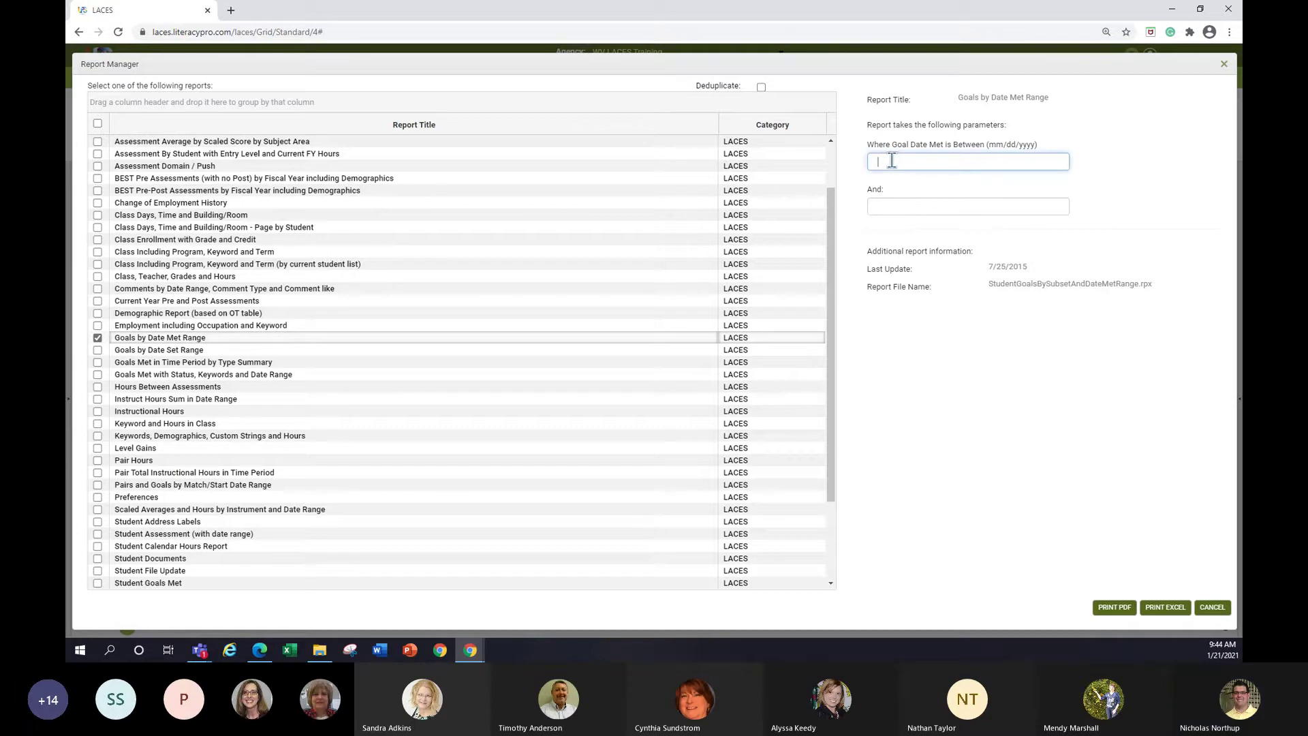
Step: Generate a PDF of the Goals Met in Time Period by Type Summary report for 7/1/2020 to 12/31/2020
{"action": "left_click", "coordinate": [88, 364]}
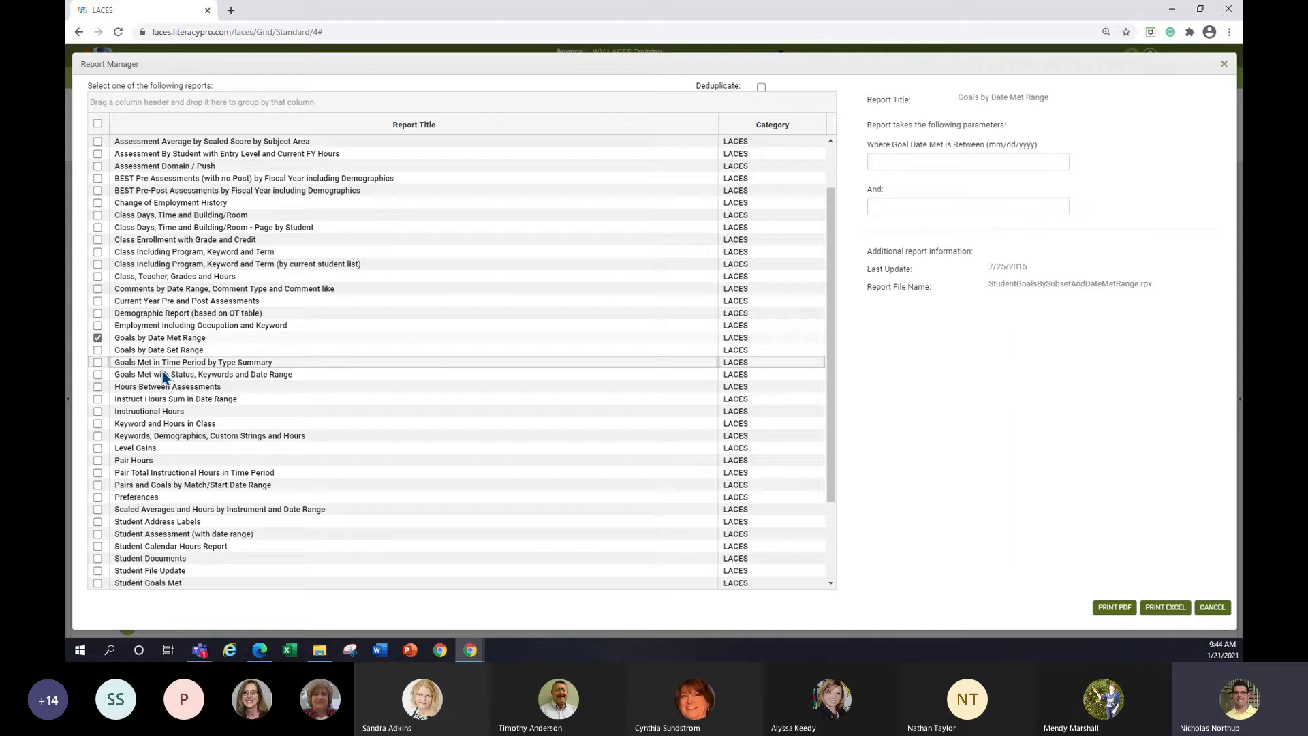
{"action": "left_click", "coordinate": [98, 363]}
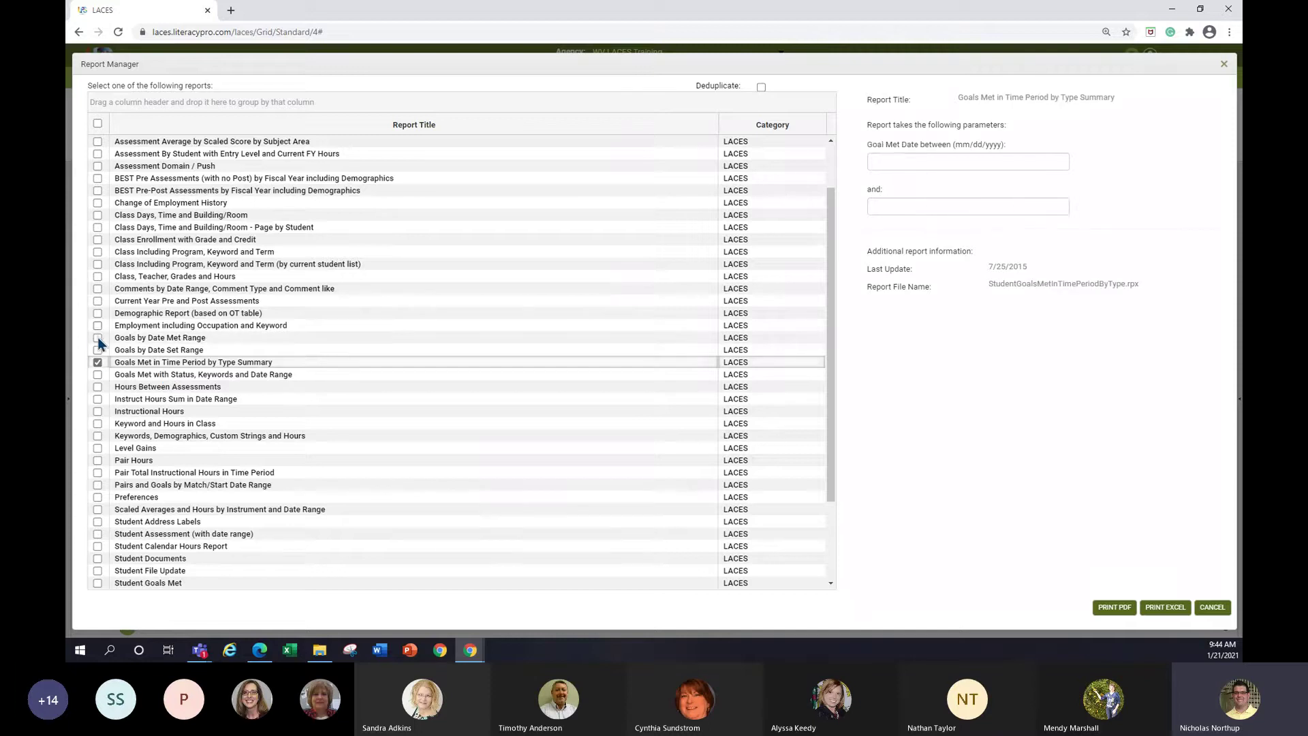
{"action": "left_click", "coordinate": [911, 160]}
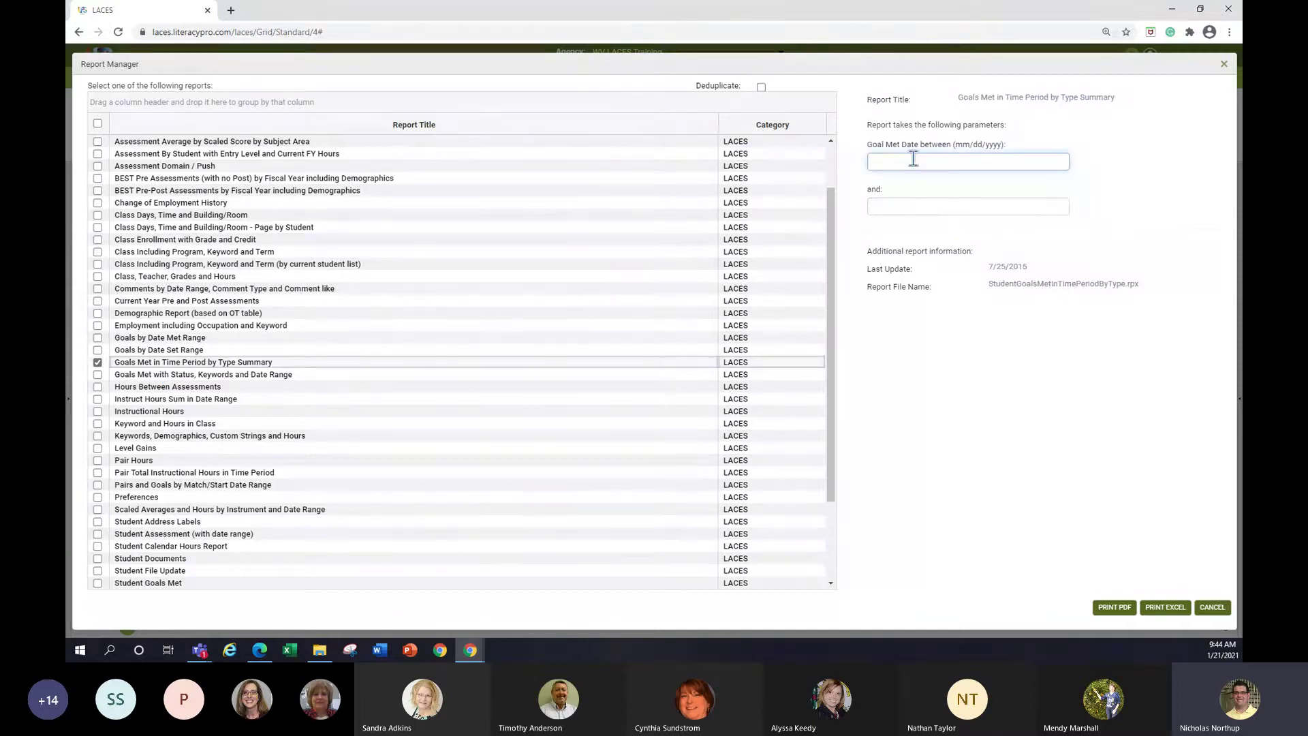
{"action": "type", "text": "7/1/2020"}
{"action": "left_click", "coordinate": [930, 208]}
{"action": "type", "text": "12/"}
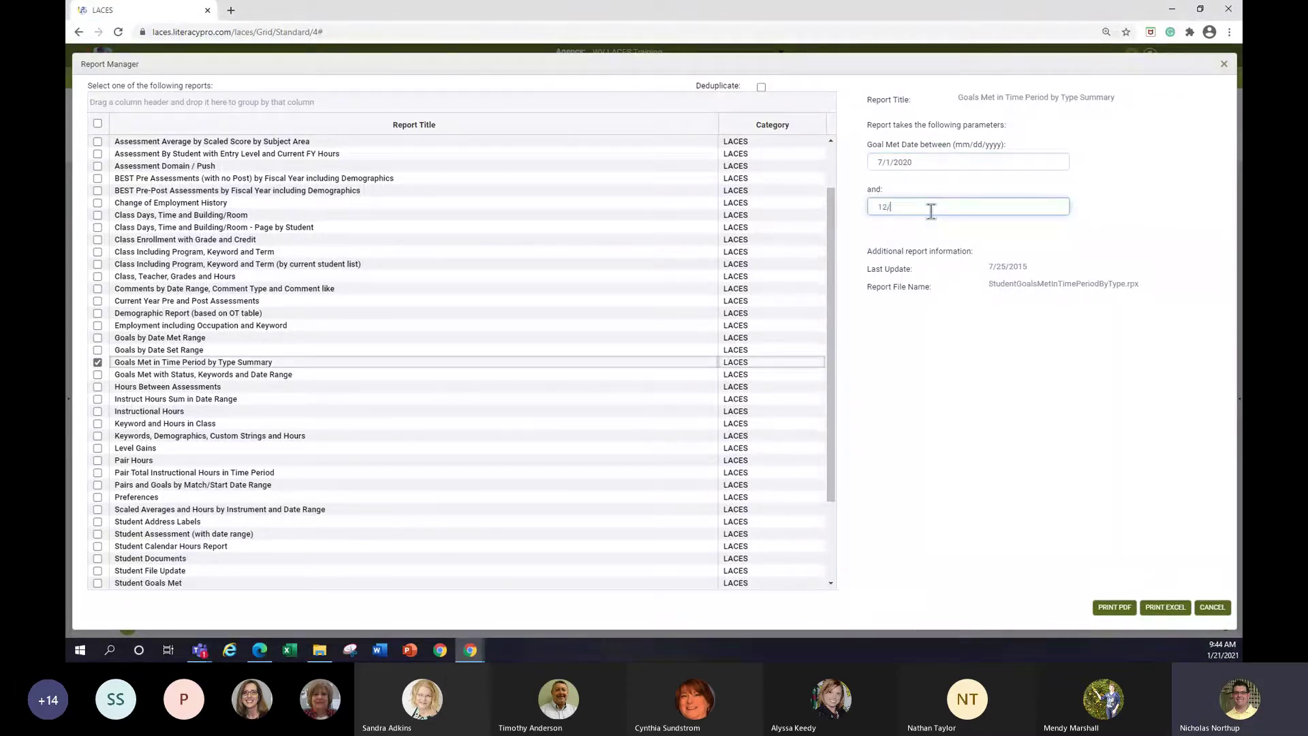
{"action": "type", "text": "31/2020"}
{"action": "left_click", "coordinate": [1114, 608]}
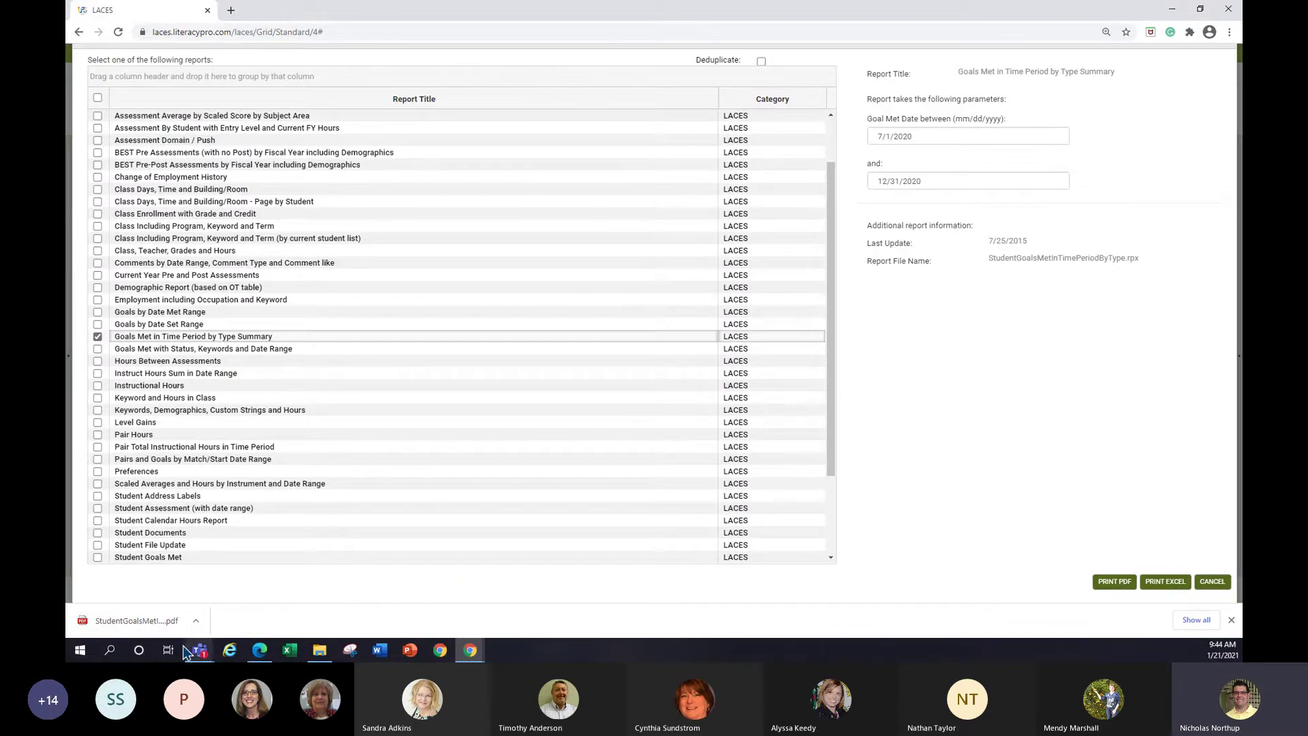
Step: Review the downloaded goals-met PDF by goal type, and close it along with the Report Manager
{"action": "left_click", "coordinate": [126, 621]}
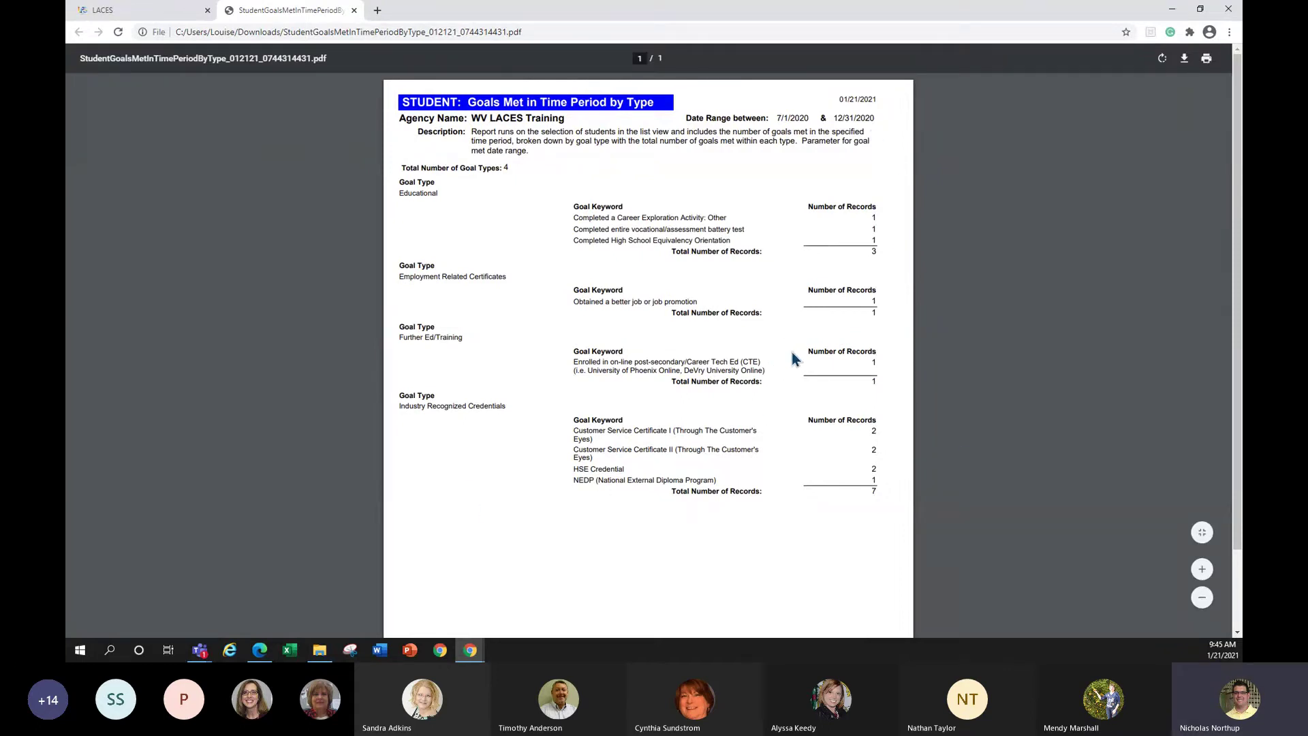
{"action": "left_click", "coordinate": [353, 10]}
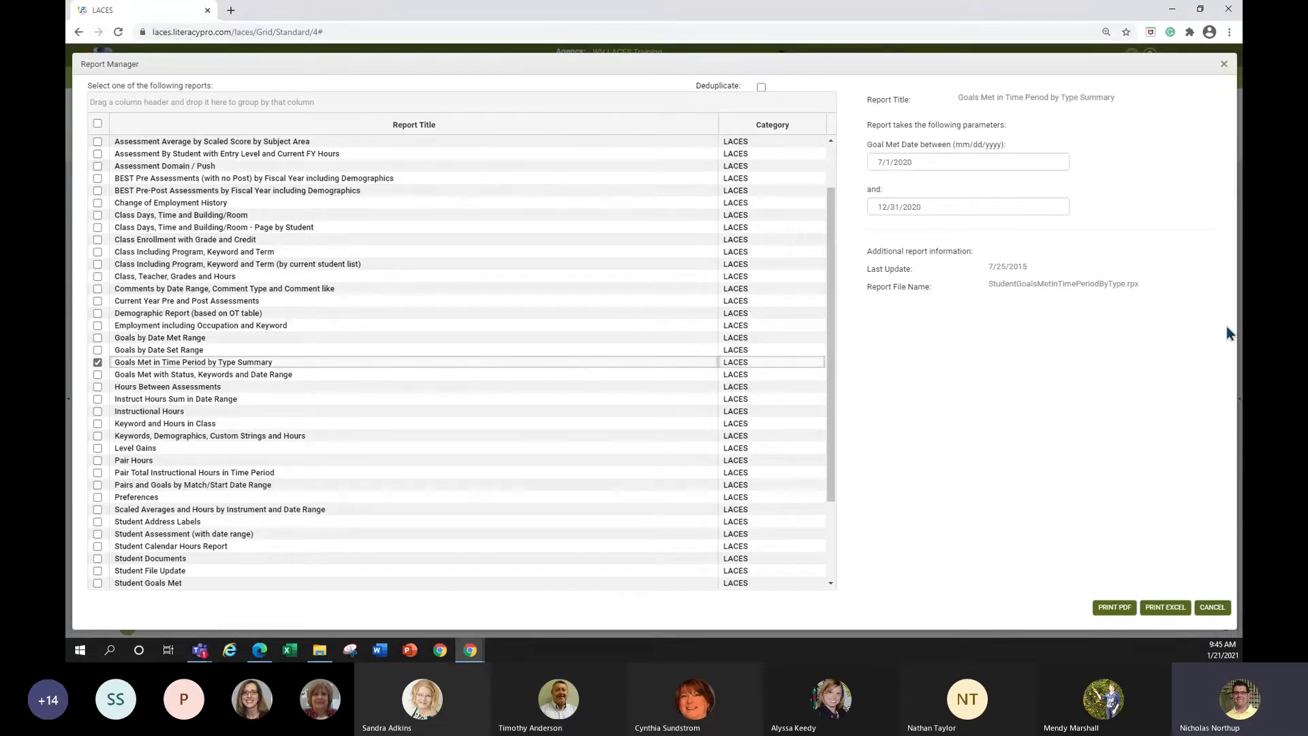
{"action": "left_click", "coordinate": [1224, 64]}
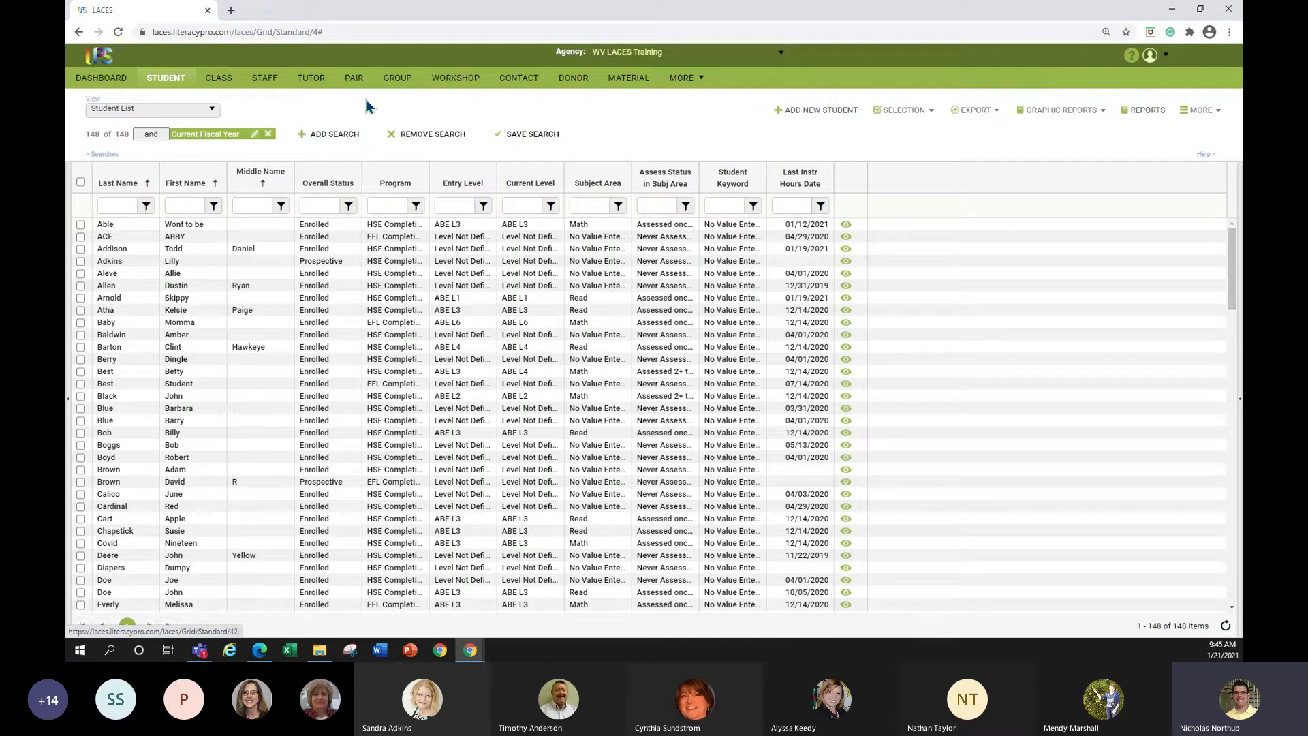
Step: Generate a PDF of the Student Total Hours (No Page Break) report for 7/1/2020 to 12/31/2020
{"action": "left_click", "coordinate": [1151, 112]}
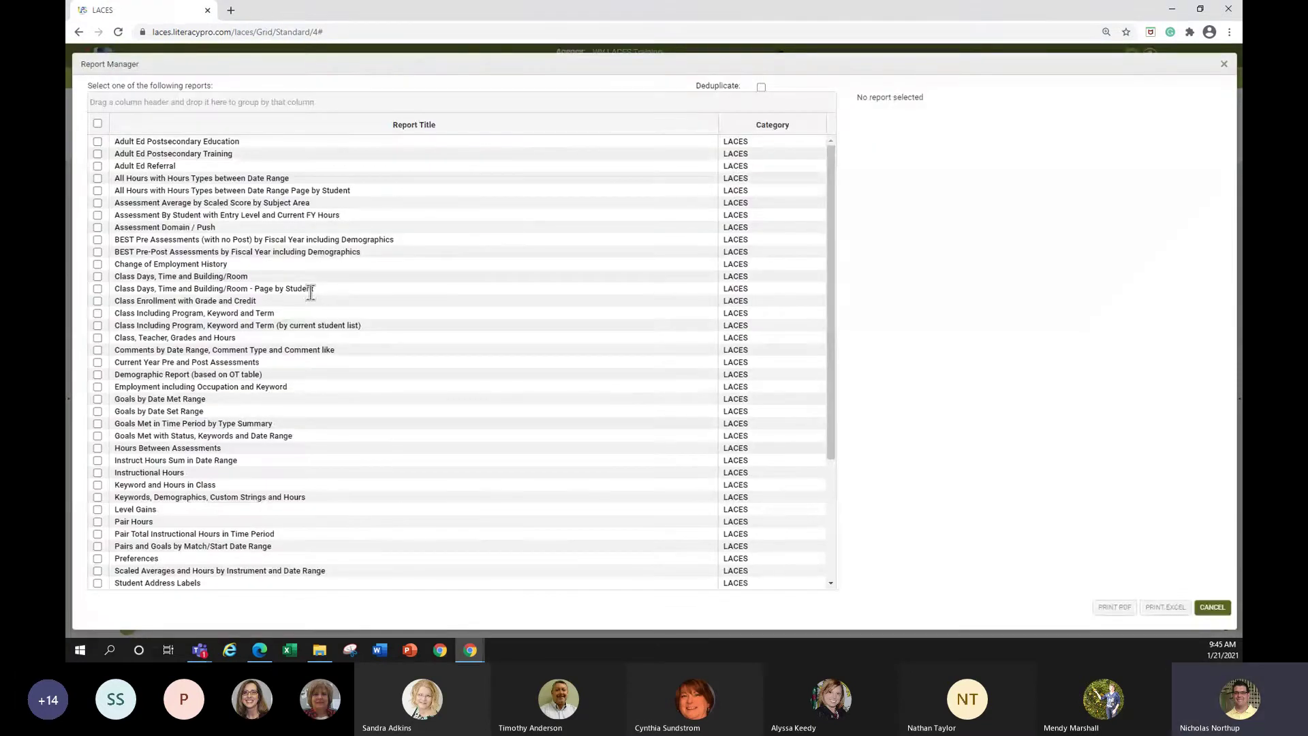
{"action": "scroll", "coordinate": [290, 369], "scroll_direction": "down", "scroll_amount": 3}
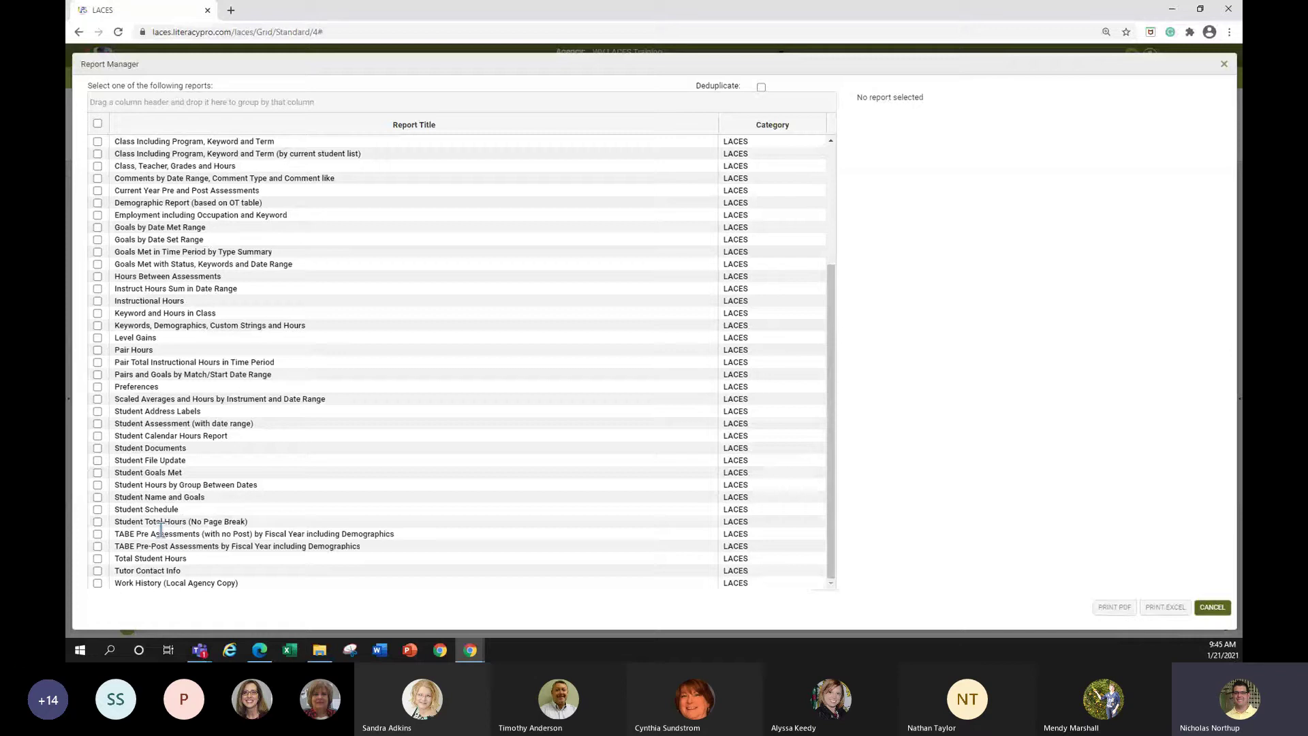
{"action": "left_click", "coordinate": [98, 522]}
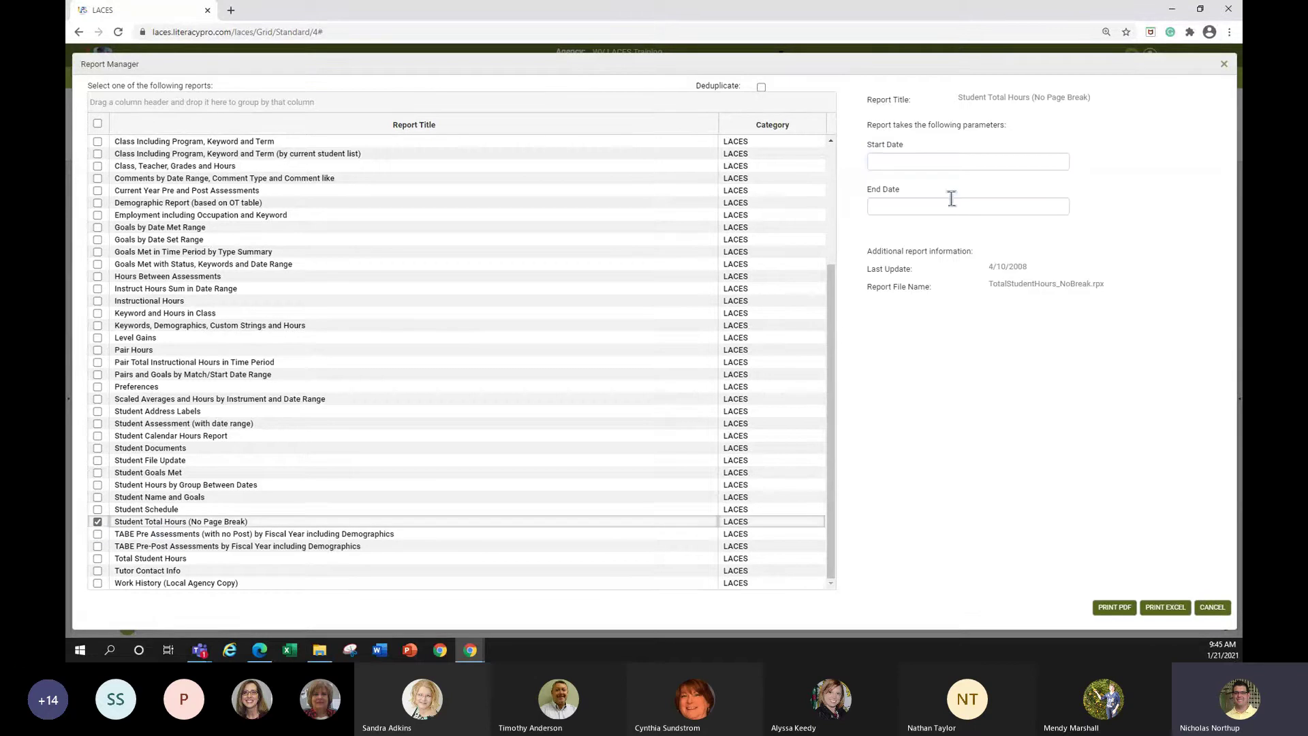
{"action": "left_click", "coordinate": [934, 158]}
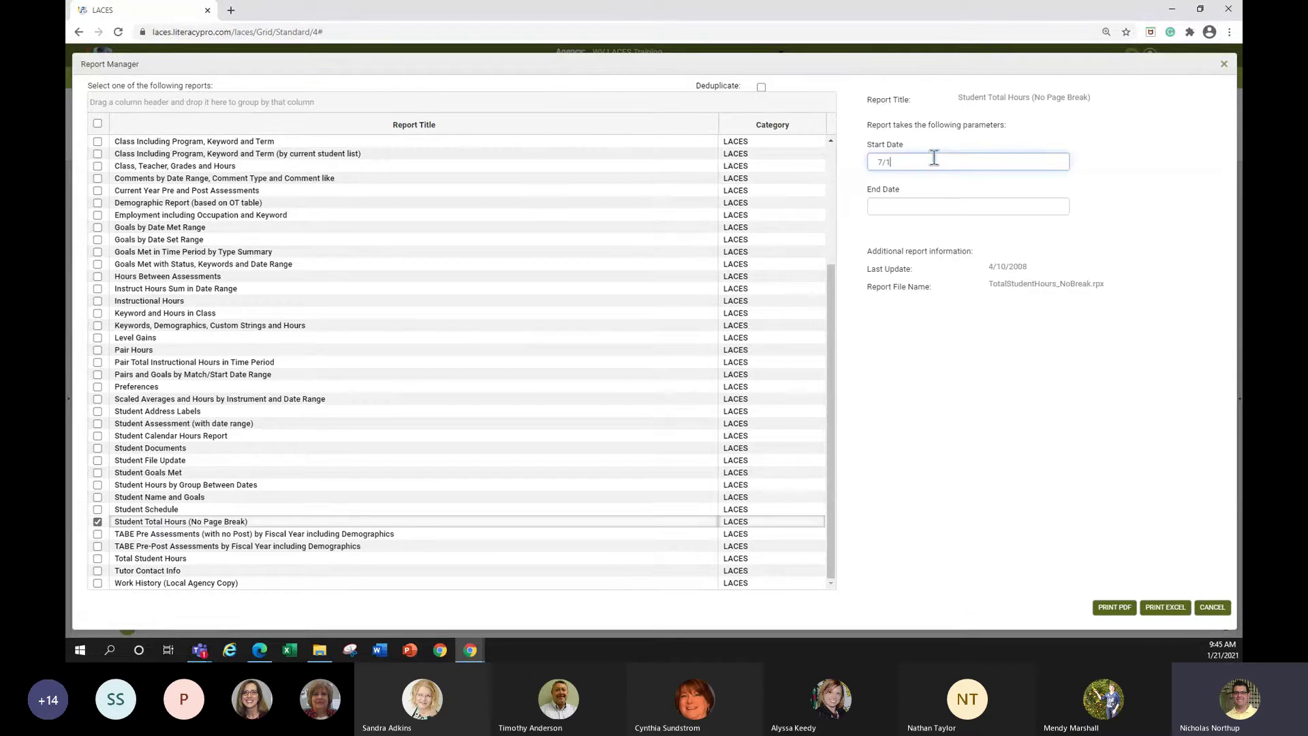
{"action": "type", "text": "7/1/2020"}
{"action": "left_click", "coordinate": [917, 207]}
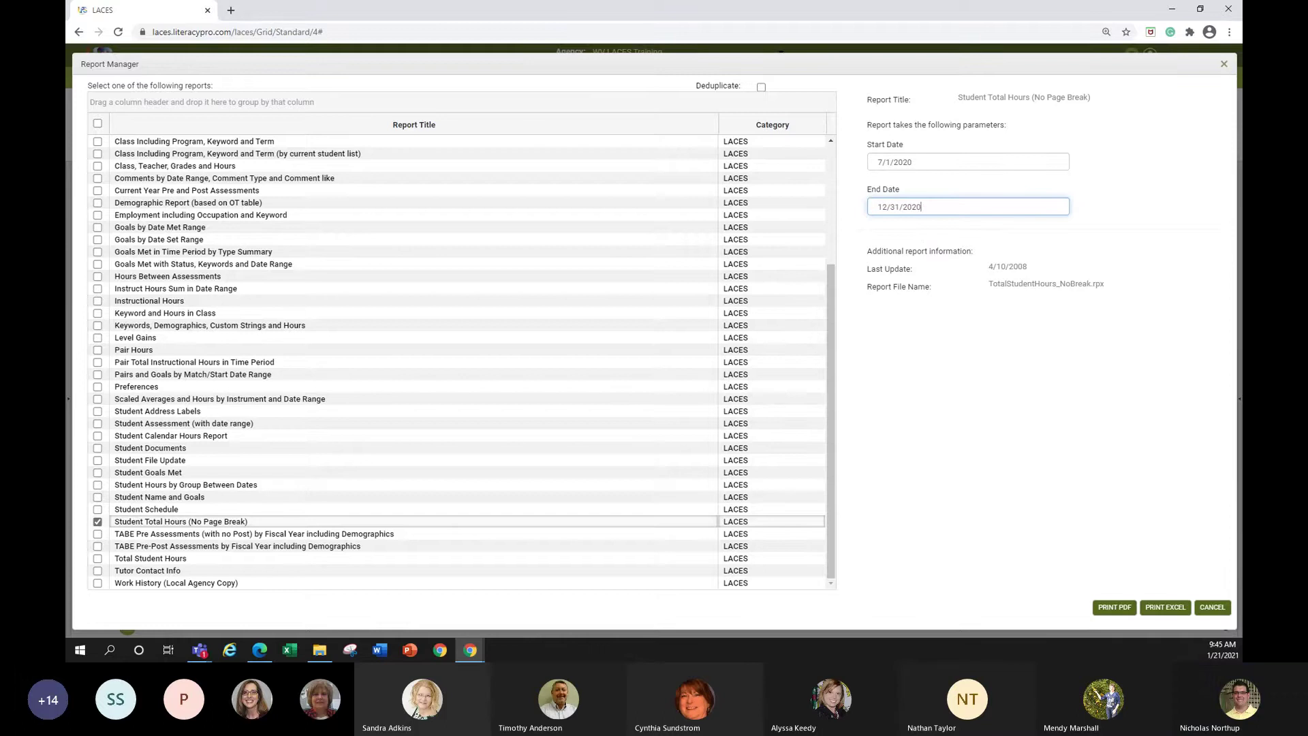
{"action": "left_click", "coordinate": [1114, 608]}
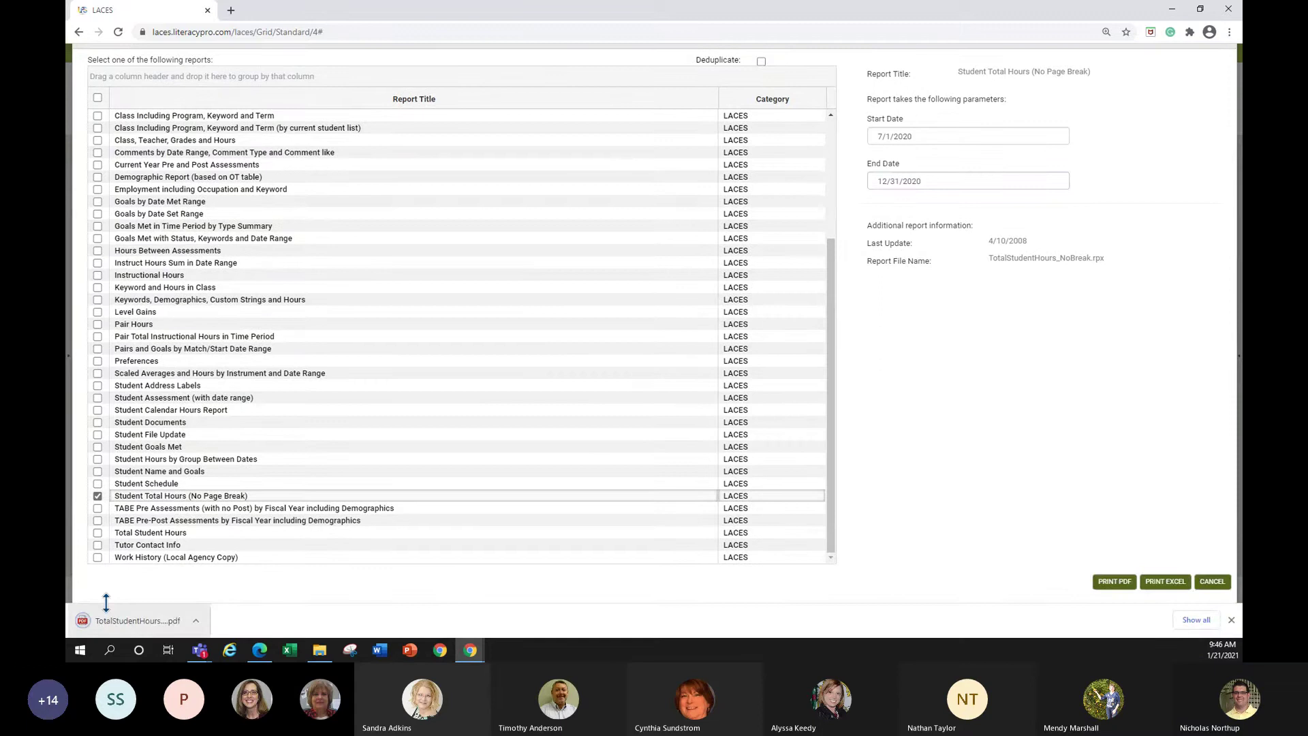
Step: Review the downloaded Student Total Hours PDF through to the grand total on its last page, and close it
{"action": "left_click", "coordinate": [123, 620]}
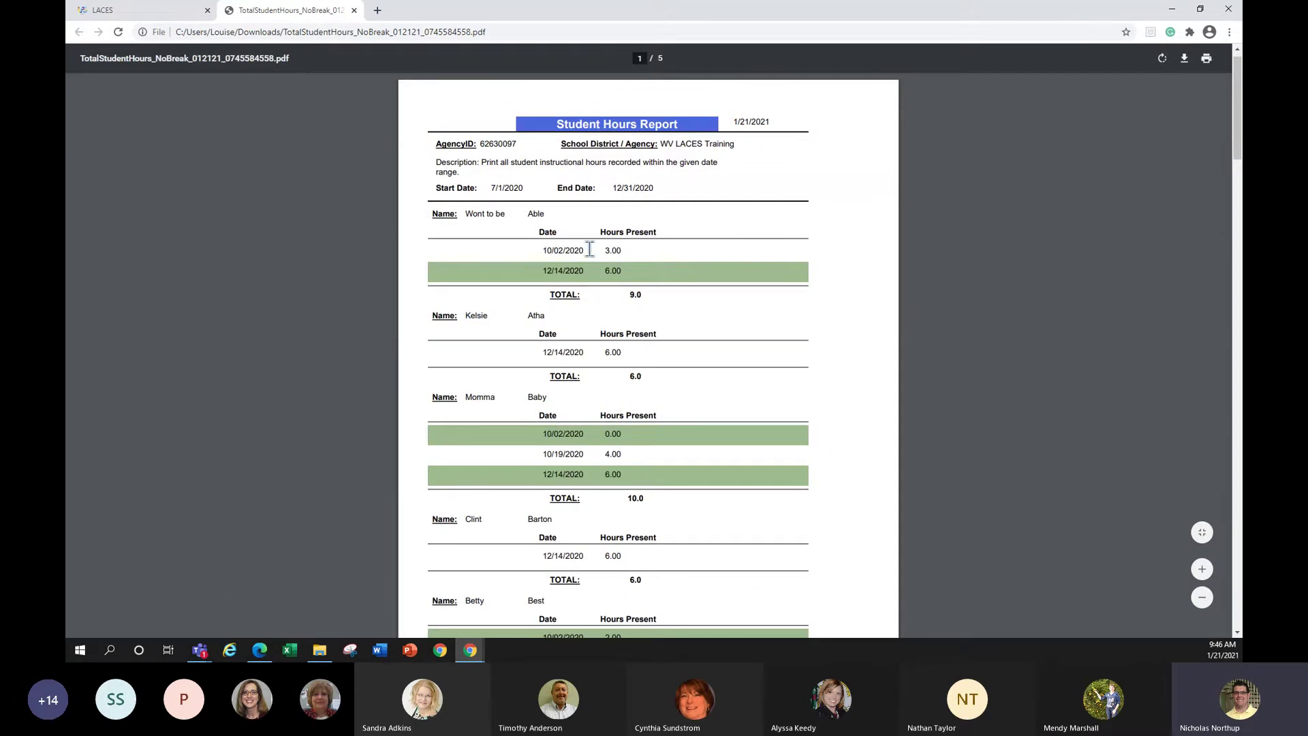
{"action": "scroll", "coordinate": [590, 251], "scroll_direction": "down", "scroll_amount": 2}
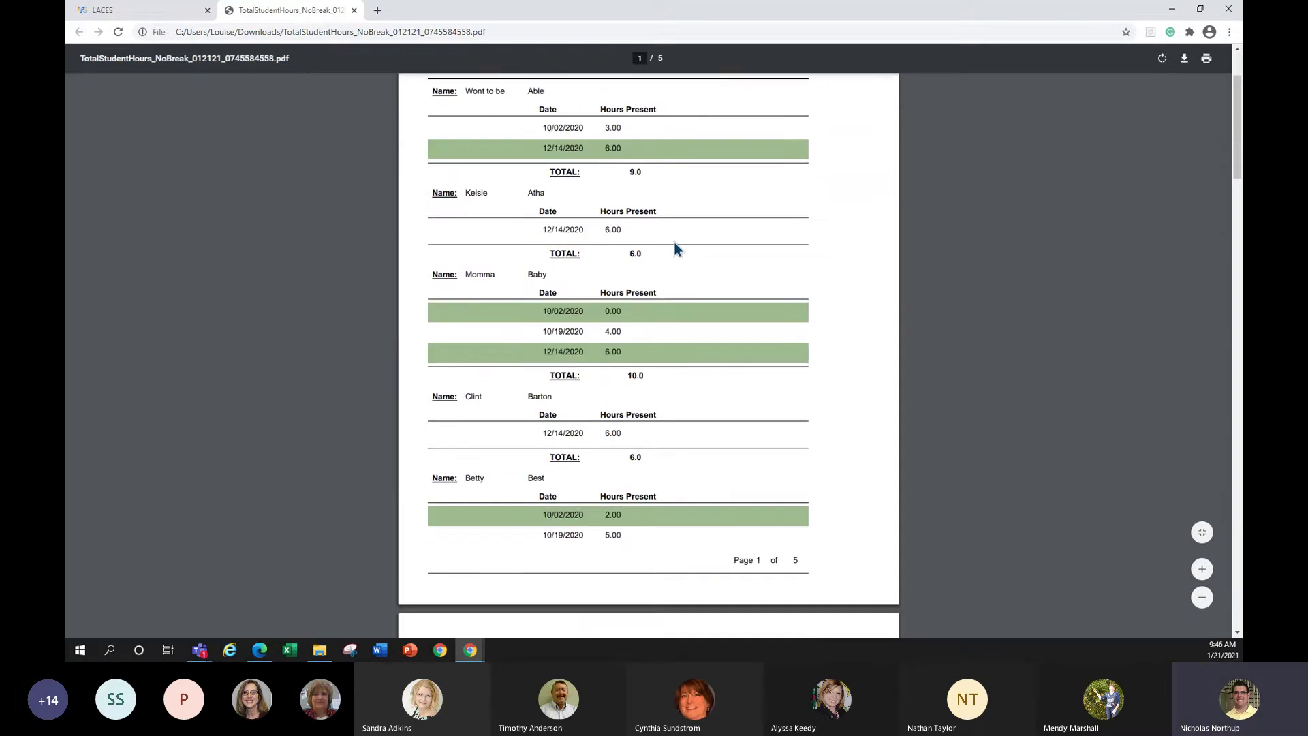
{"action": "scroll", "coordinate": [668, 225], "scroll_direction": "down", "scroll_amount": 2}
{"action": "scroll", "coordinate": [688, 303], "scroll_direction": "down", "scroll_amount": 6}
{"action": "scroll", "coordinate": [683, 308], "scroll_direction": "down", "scroll_amount": 20}
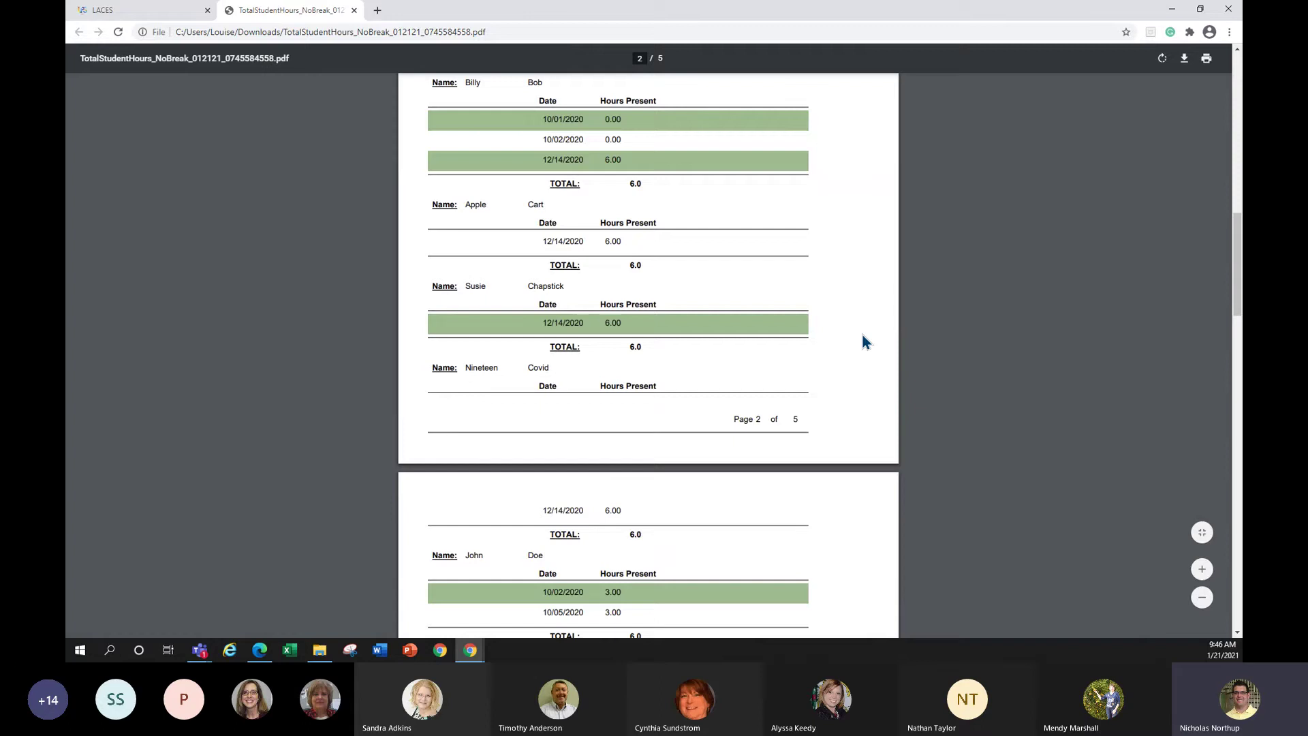
{"action": "scroll", "coordinate": [726, 331], "scroll_direction": "down", "scroll_amount": 10}
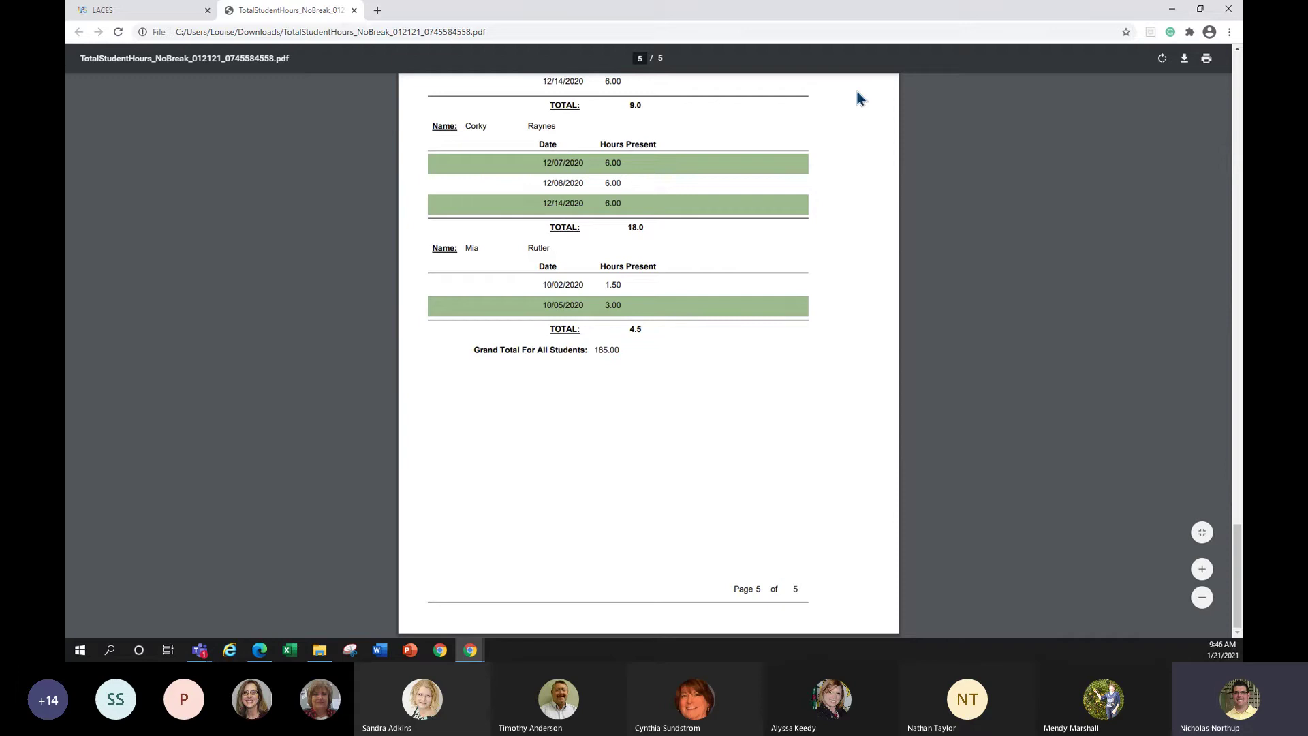
{"action": "left_click", "coordinate": [354, 11]}
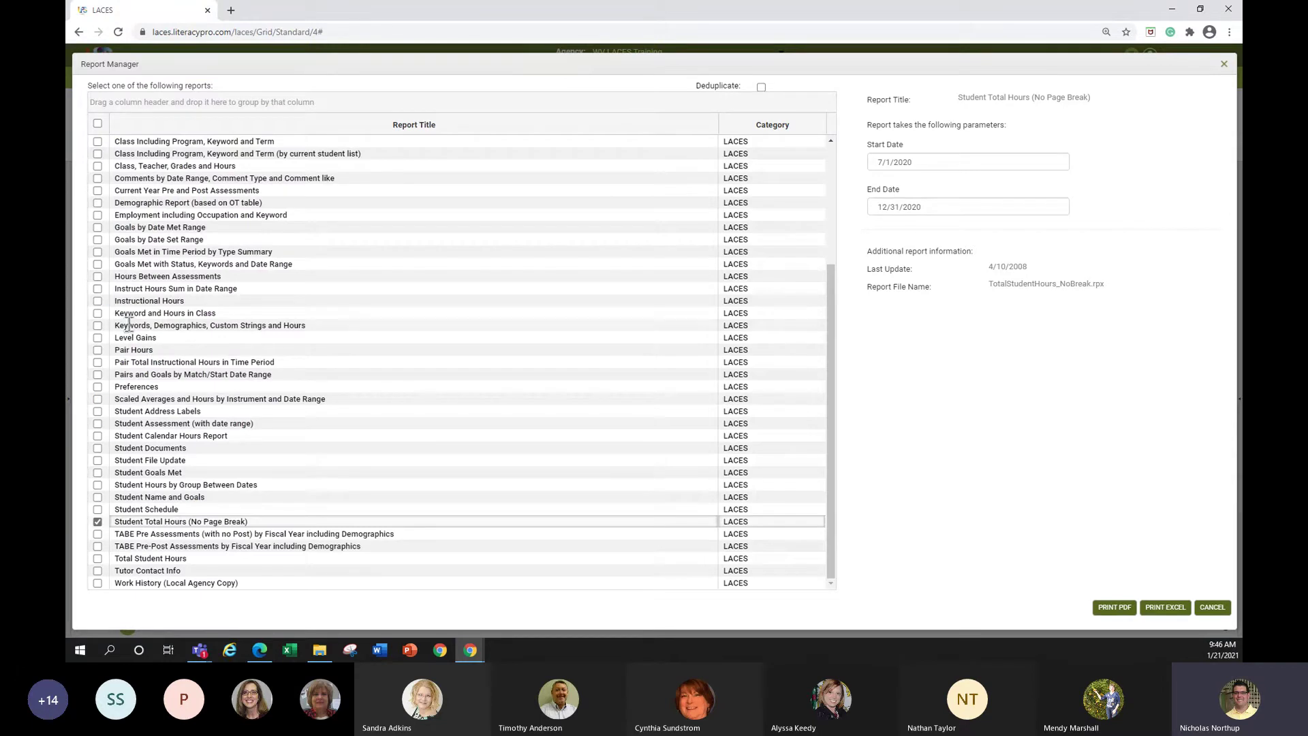
Step: Generate a PDF of the Hours Between Assessments report for NRS FY 20-21 with 50 hours, and view and close it
{"action": "left_click", "coordinate": [98, 278]}
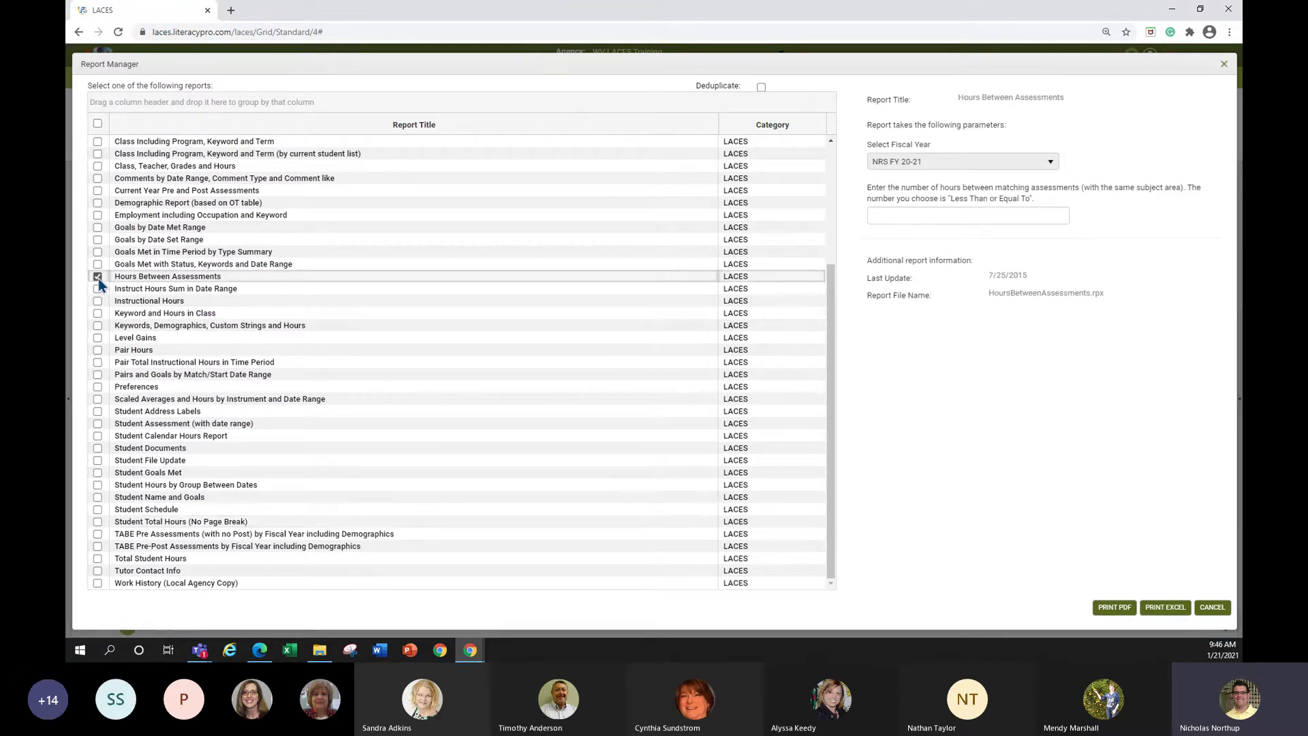
{"action": "left_click", "coordinate": [927, 217]}
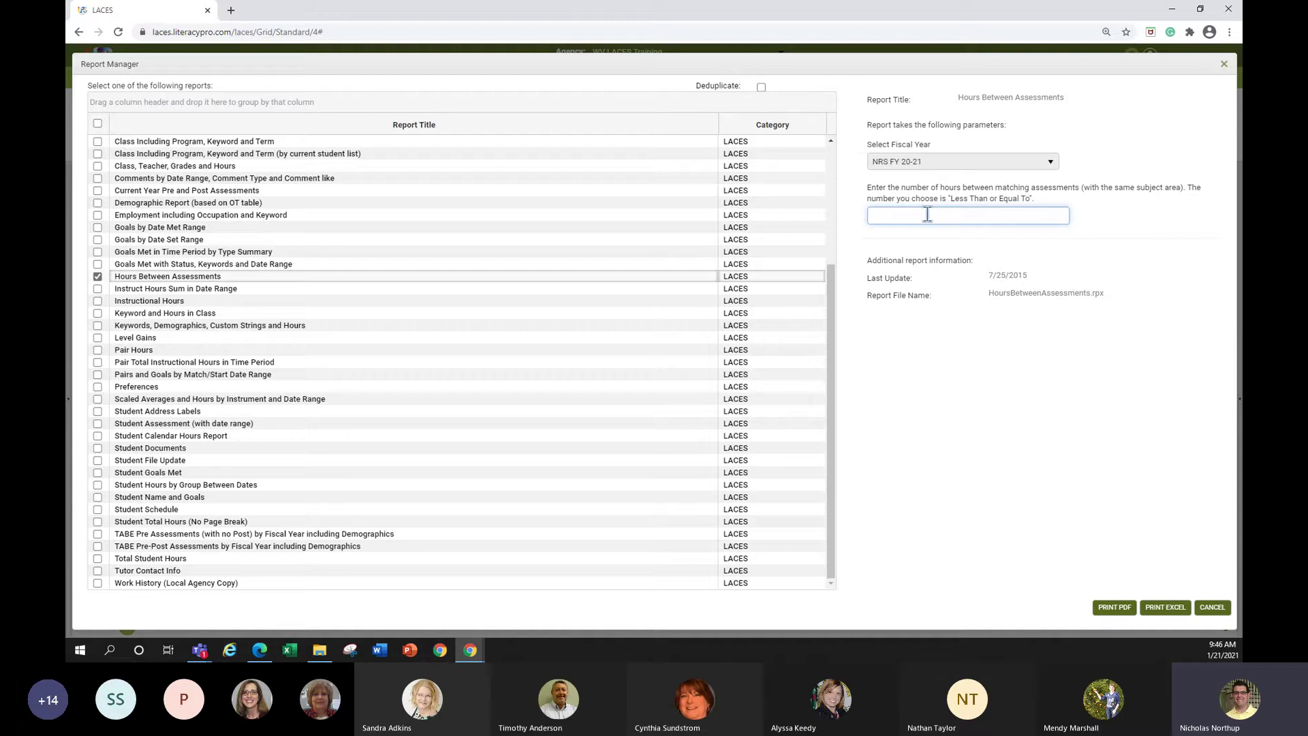
{"action": "type", "text": "50"}
{"action": "left_click", "coordinate": [996, 427]}
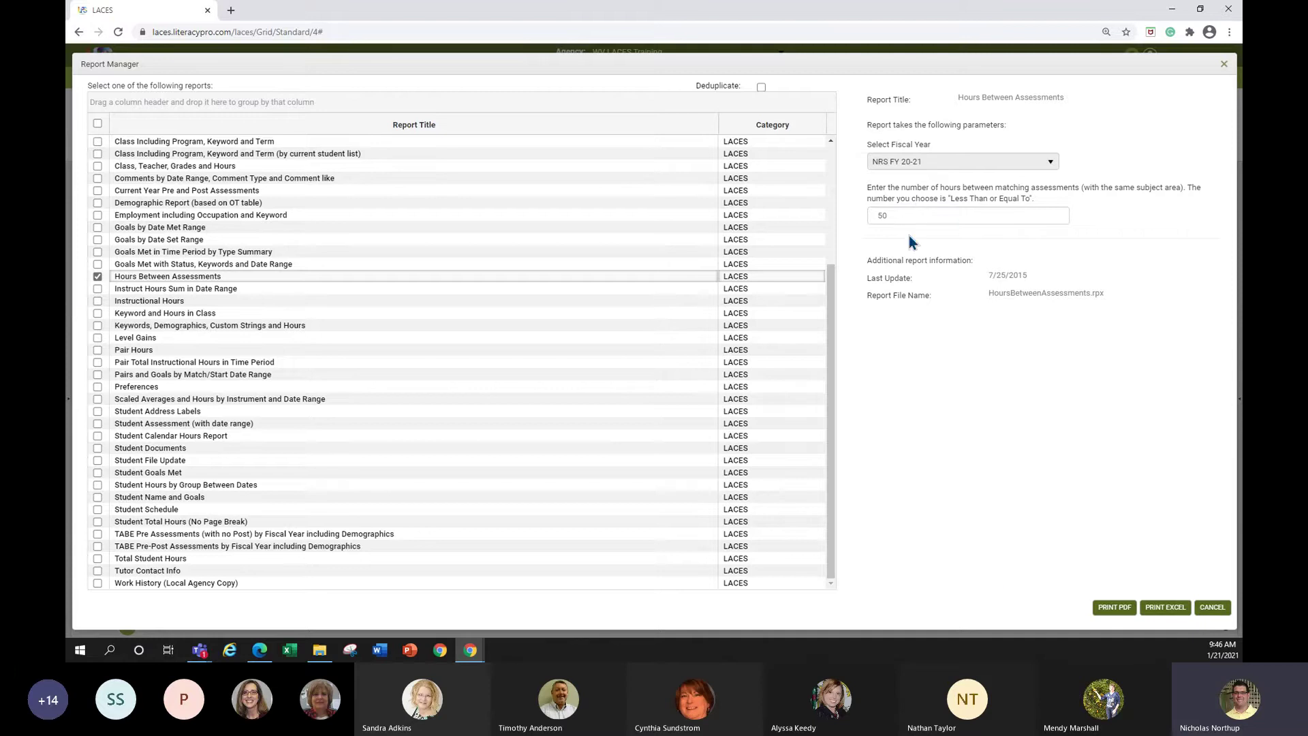
{"action": "left_click", "coordinate": [1114, 607]}
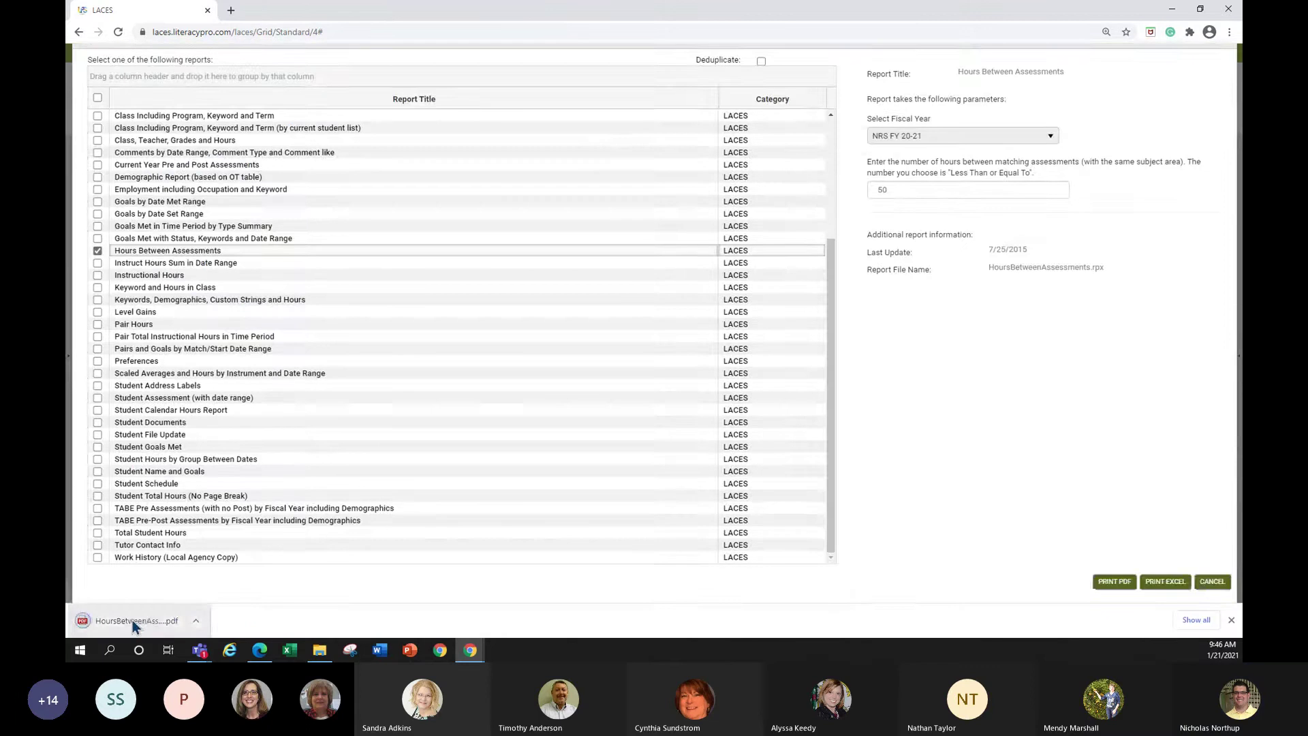
{"action": "left_click", "coordinate": [132, 620]}
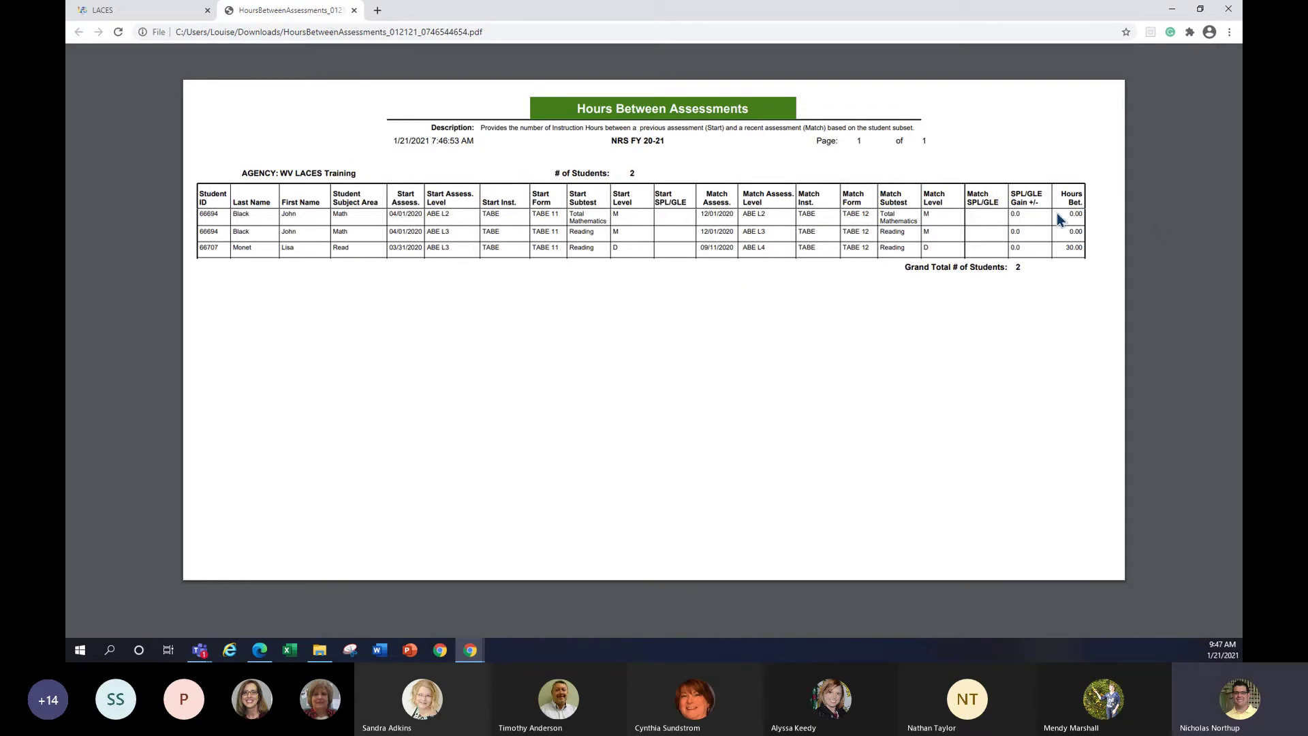
{"action": "left_click", "coordinate": [353, 11]}
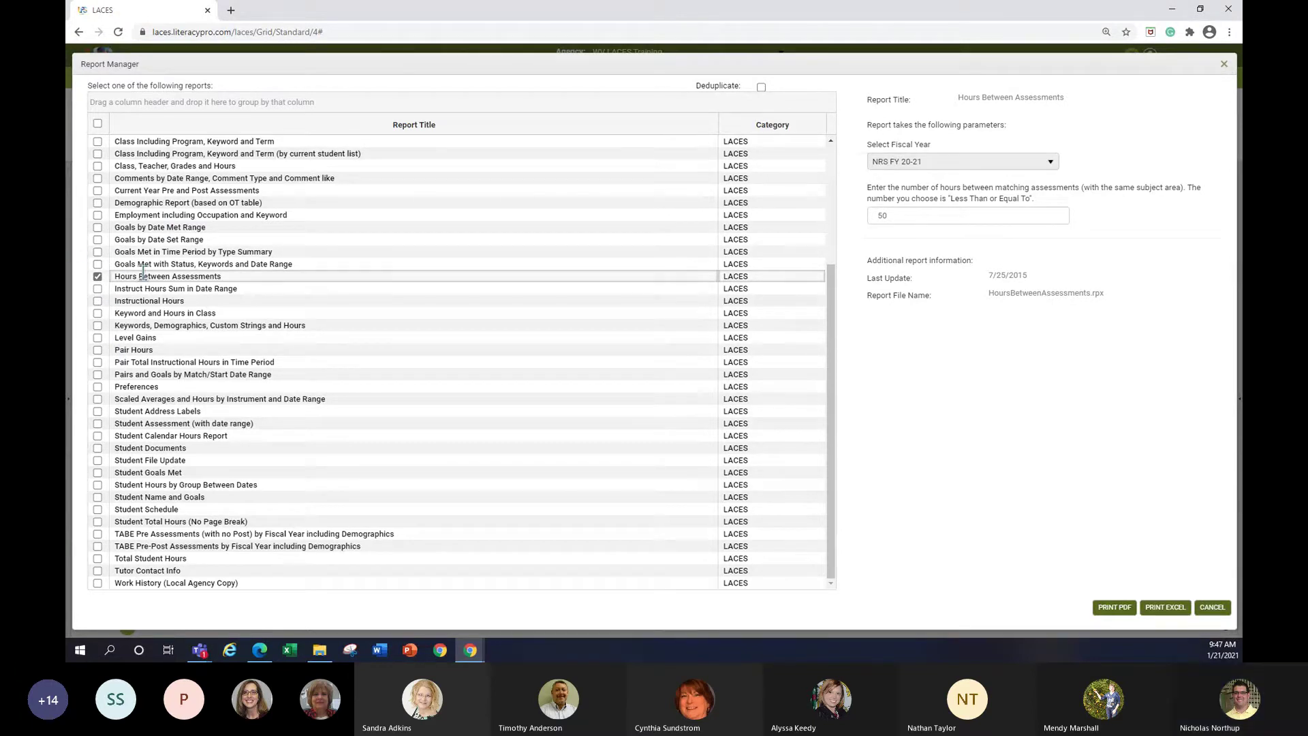
Step: Generate a PDF of the Goals by Date Met Range report for 7/1/2020 to 12/31/2020
{"action": "left_click", "coordinate": [98, 265]}
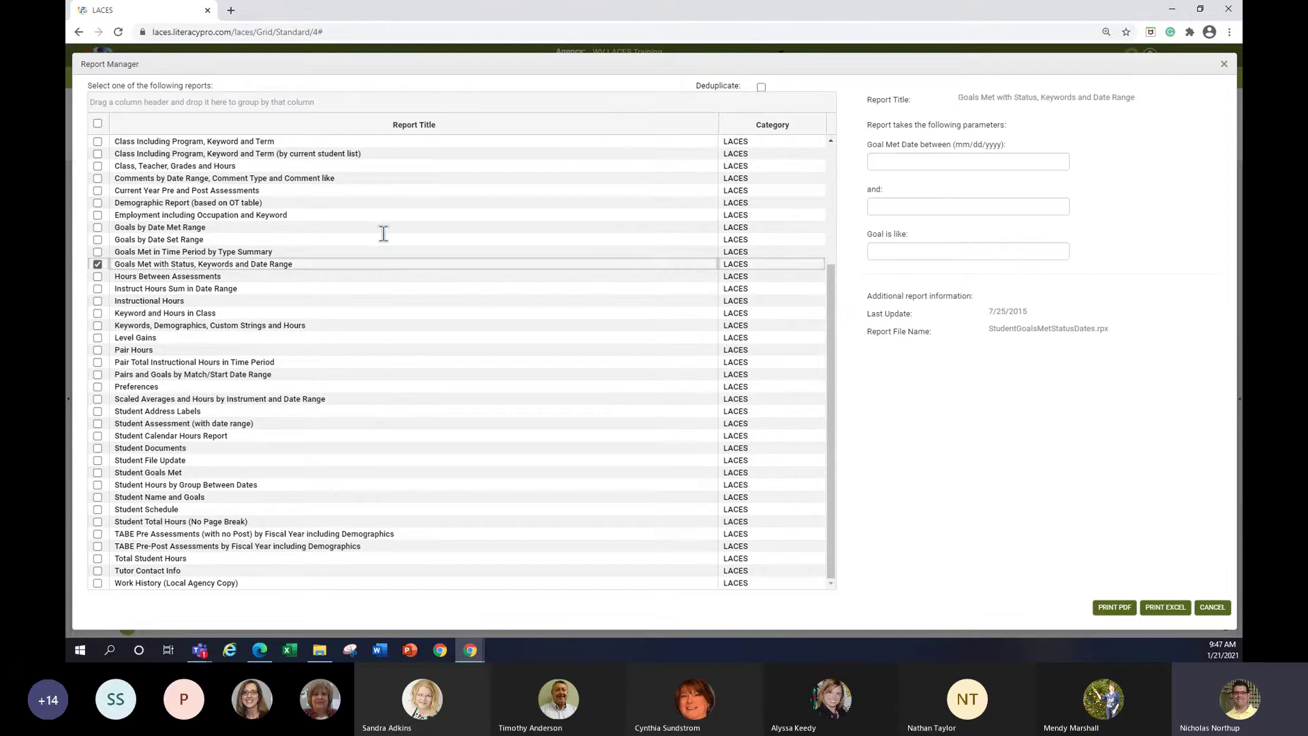
{"action": "left_click", "coordinate": [928, 158]}
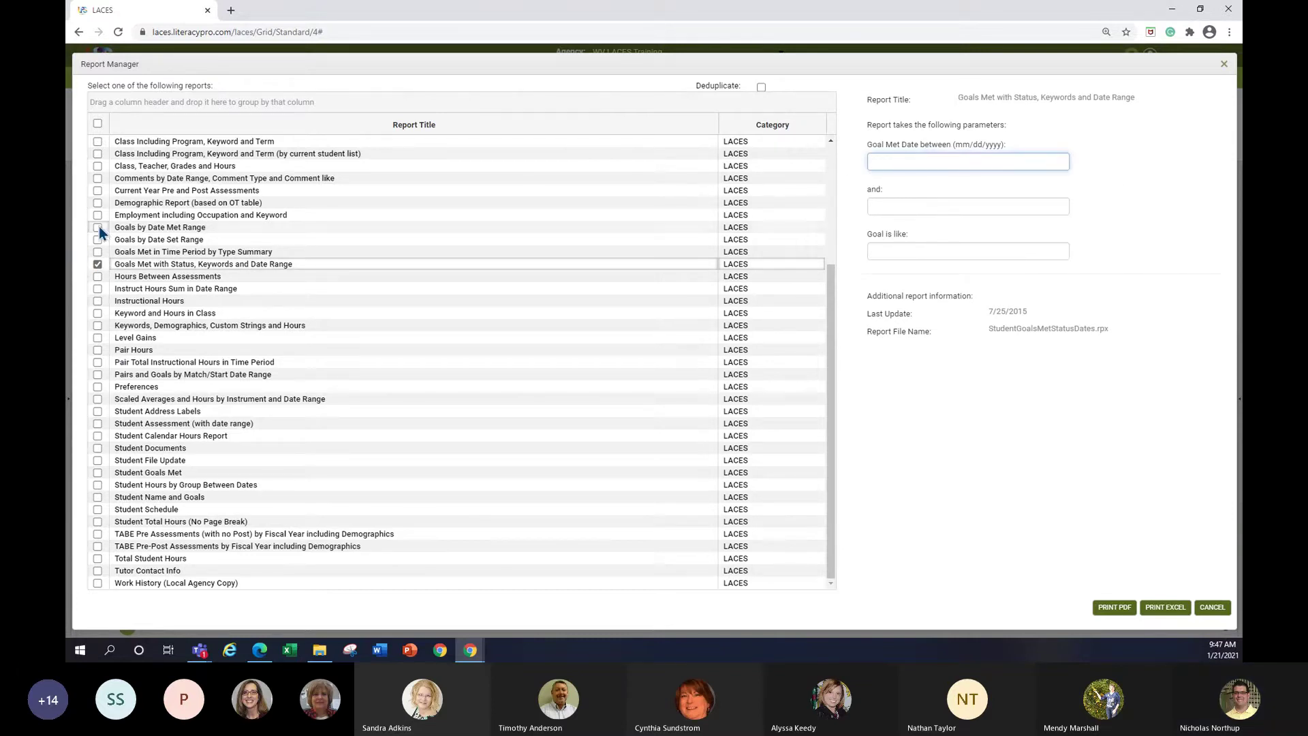
{"action": "left_click", "coordinate": [98, 227]}
{"action": "left_click", "coordinate": [947, 160]}
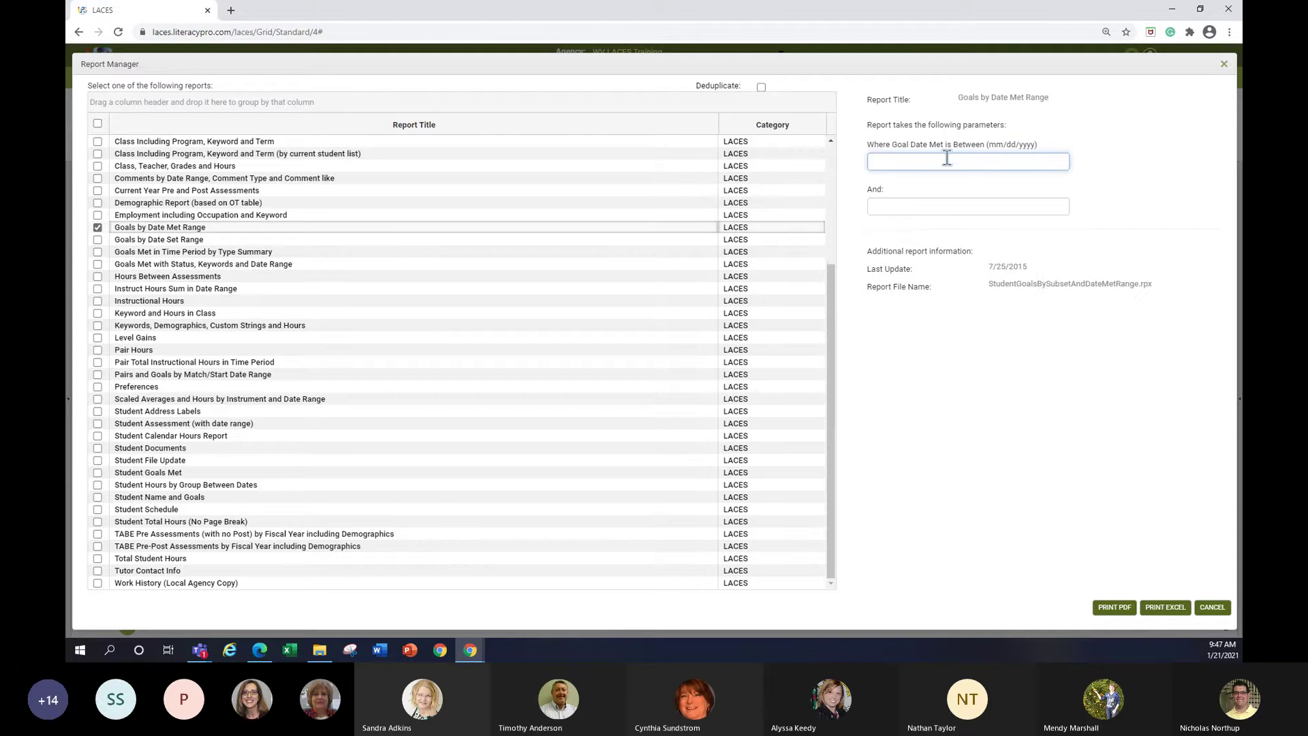
{"action": "type", "text": "7/1/2020"}
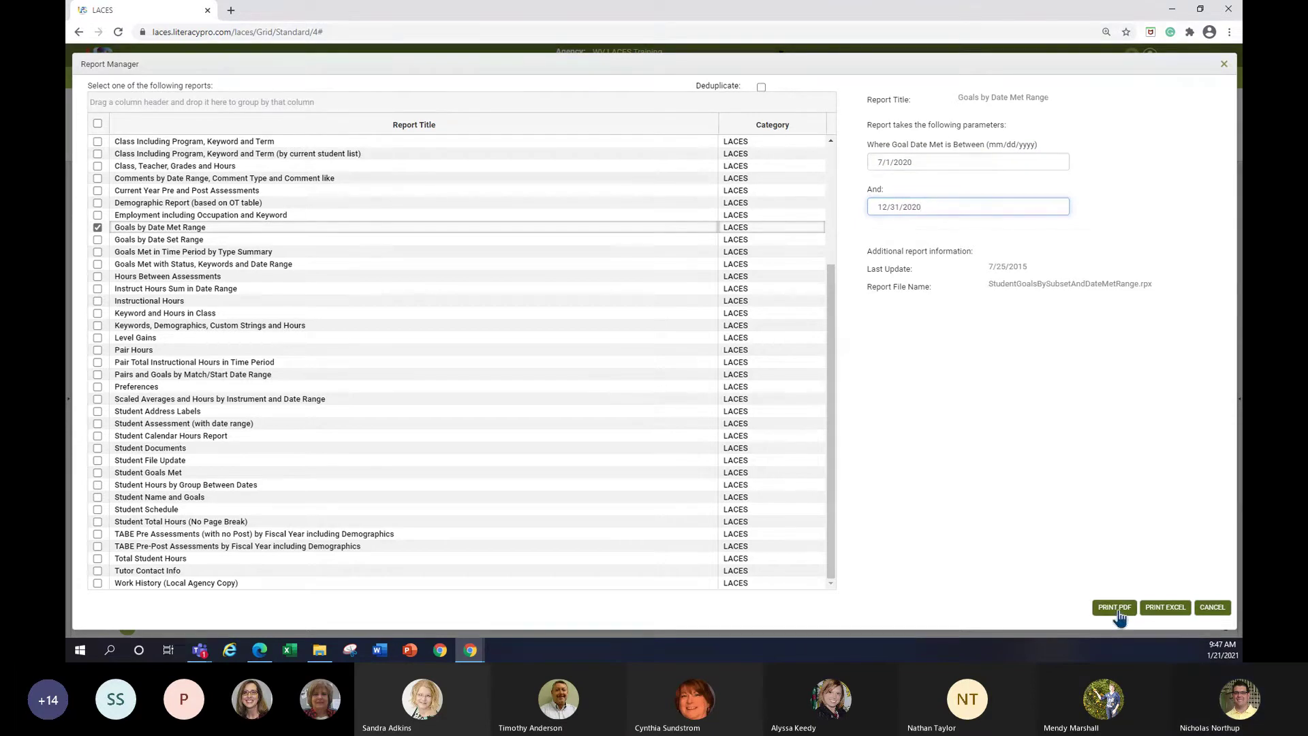
{"action": "left_click", "coordinate": [1115, 607]}
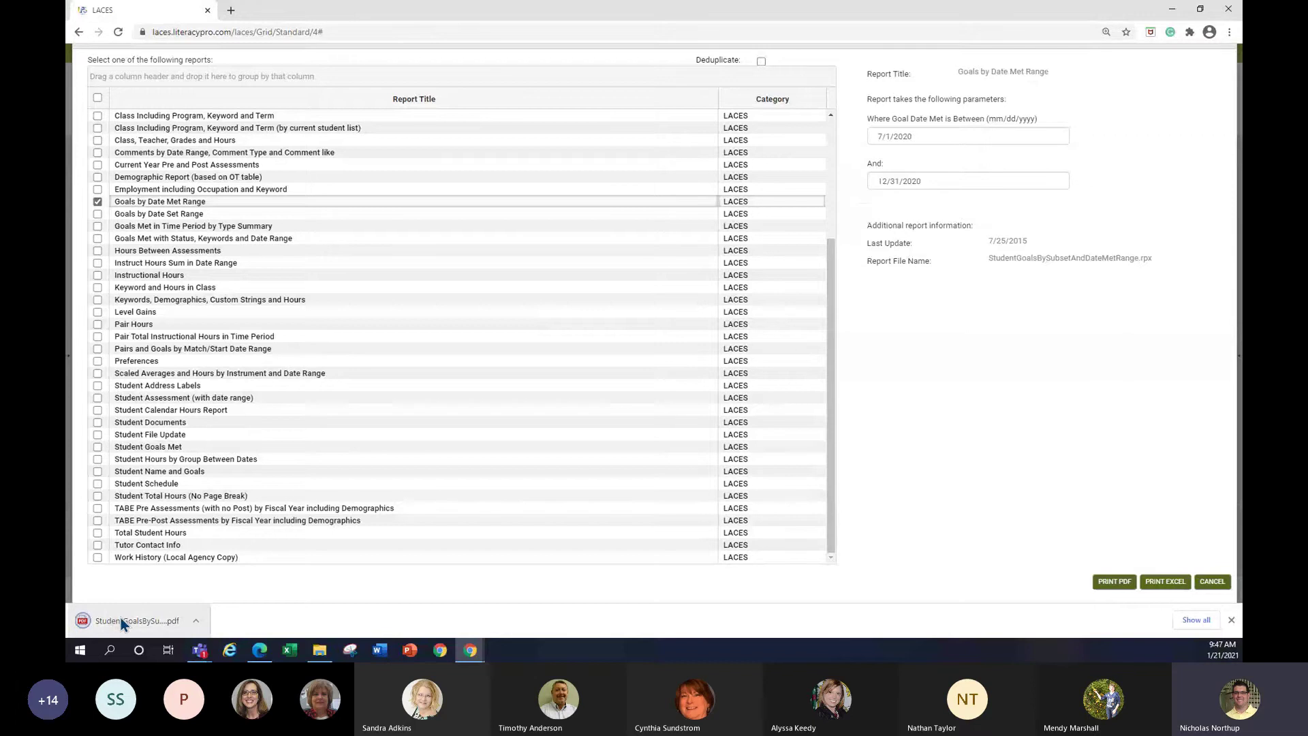
Step: Review both pages of the downloaded Goals by Date Met Range PDF, and close it along with the Report Manager
{"action": "left_click", "coordinate": [121, 618]}
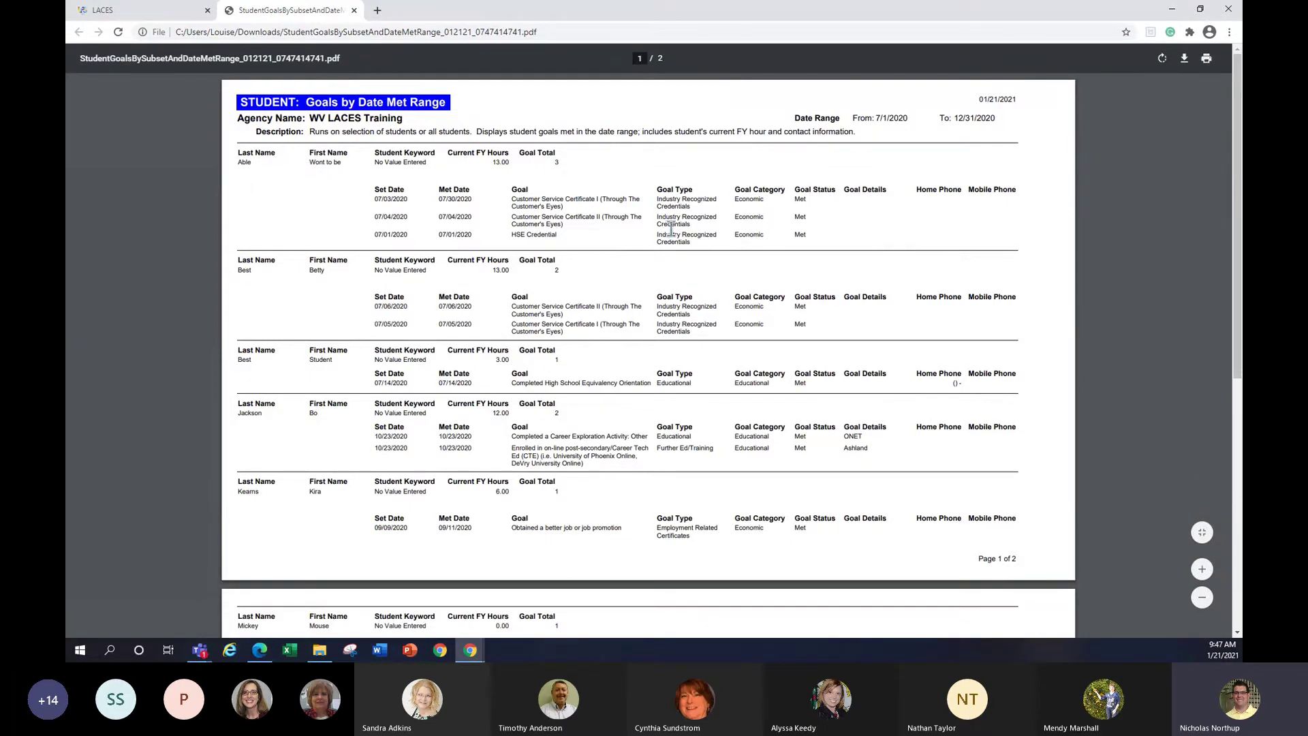
{"action": "scroll", "coordinate": [838, 178], "scroll_direction": "down", "scroll_amount": 7}
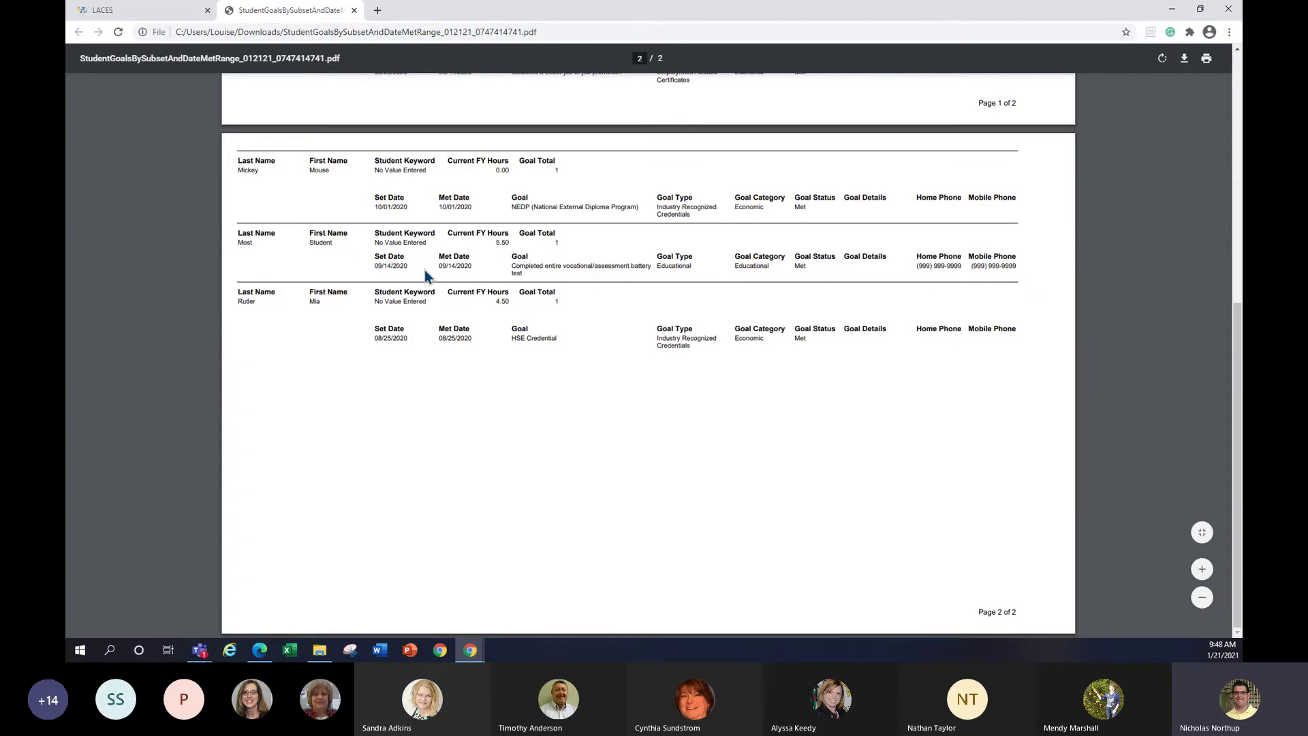
{"action": "scroll", "coordinate": [690, 75], "scroll_direction": "up", "scroll_amount": 7}
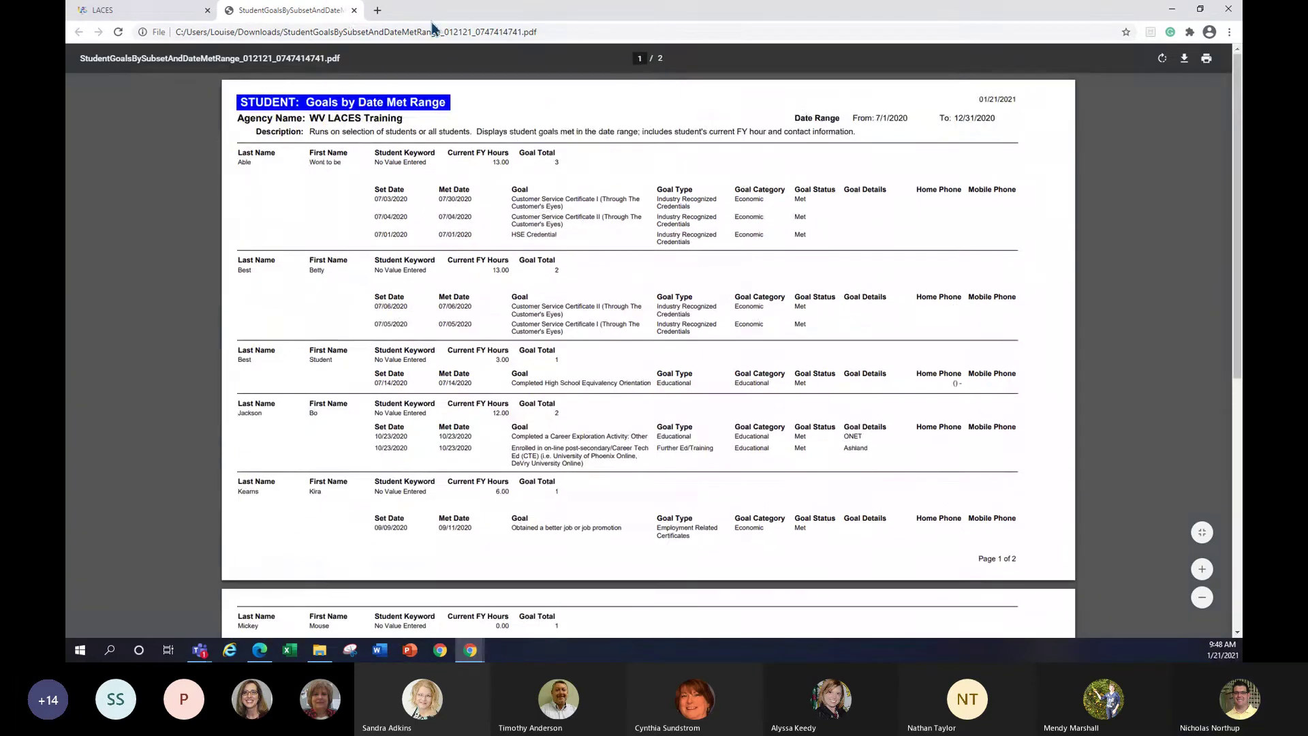
{"action": "left_click", "coordinate": [354, 10]}
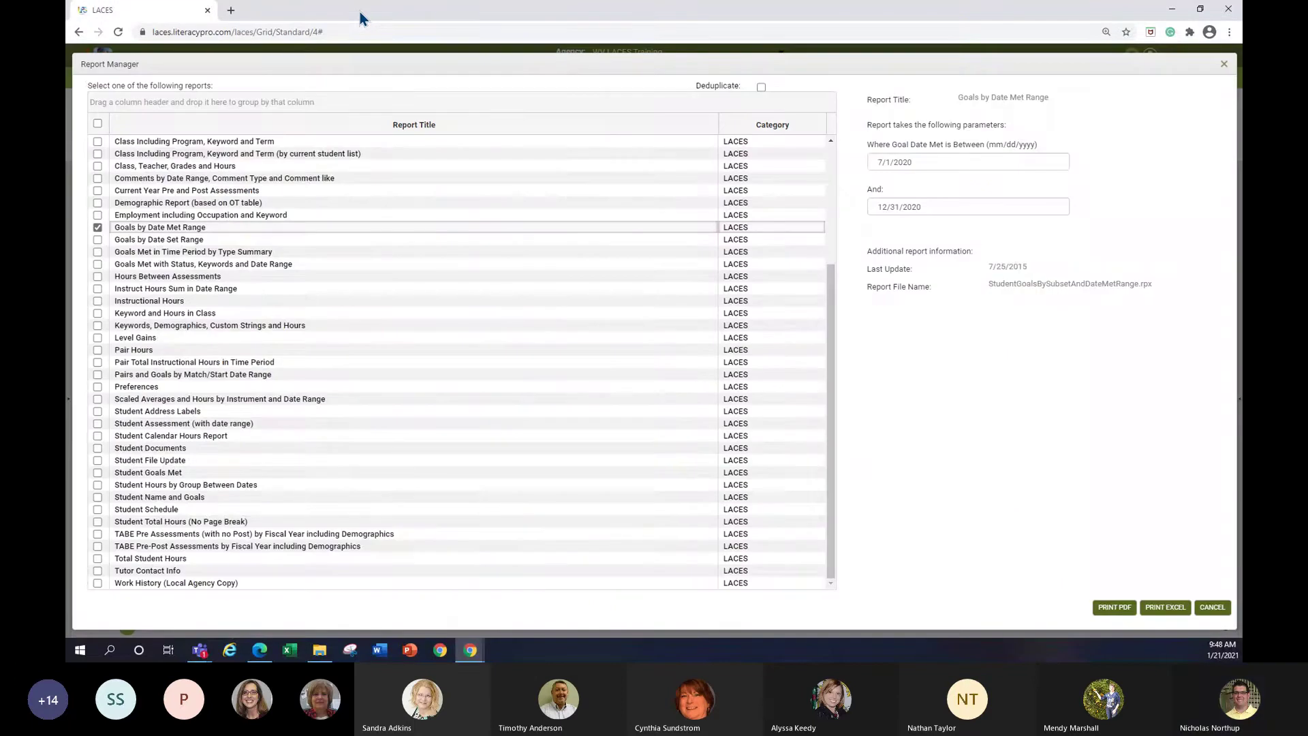
{"action": "left_click", "coordinate": [1224, 63]}
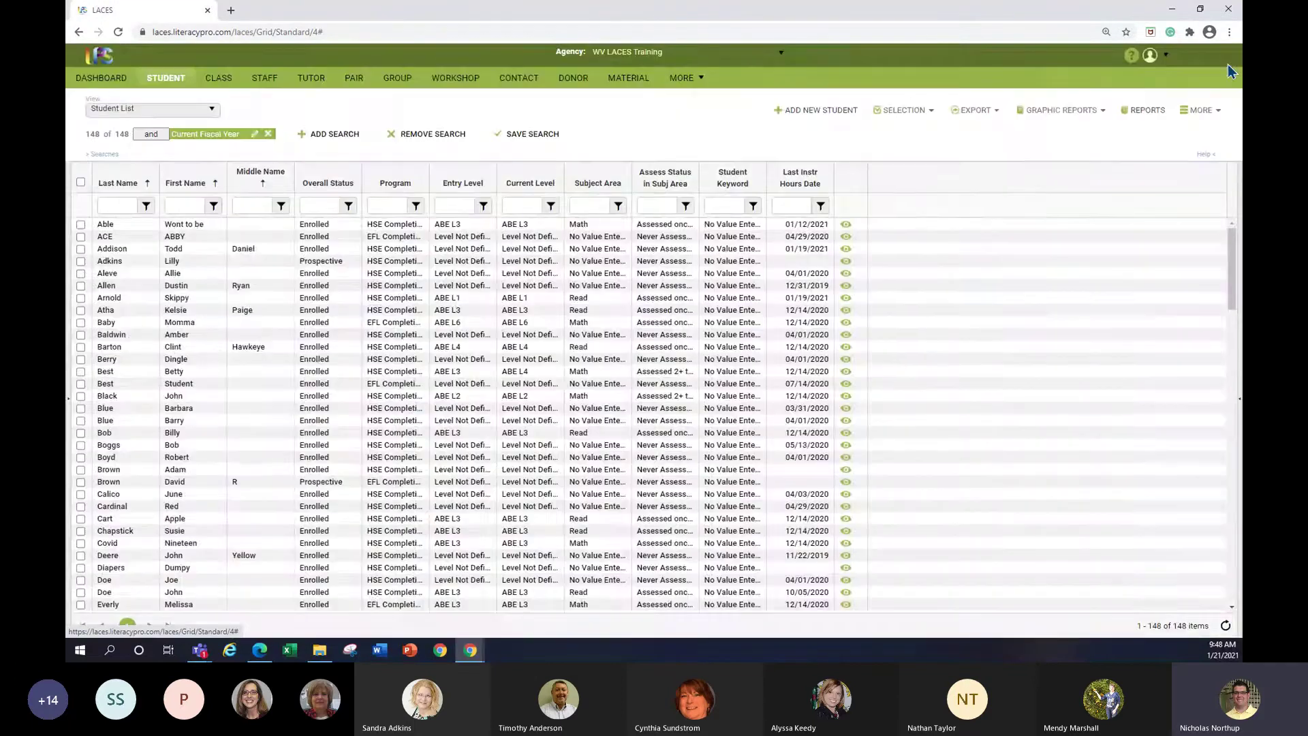
Step: View the graphic reports Demographics By Gender and Demographics By Age for the current fiscal year students
{"action": "left_click", "coordinate": [1065, 115]}
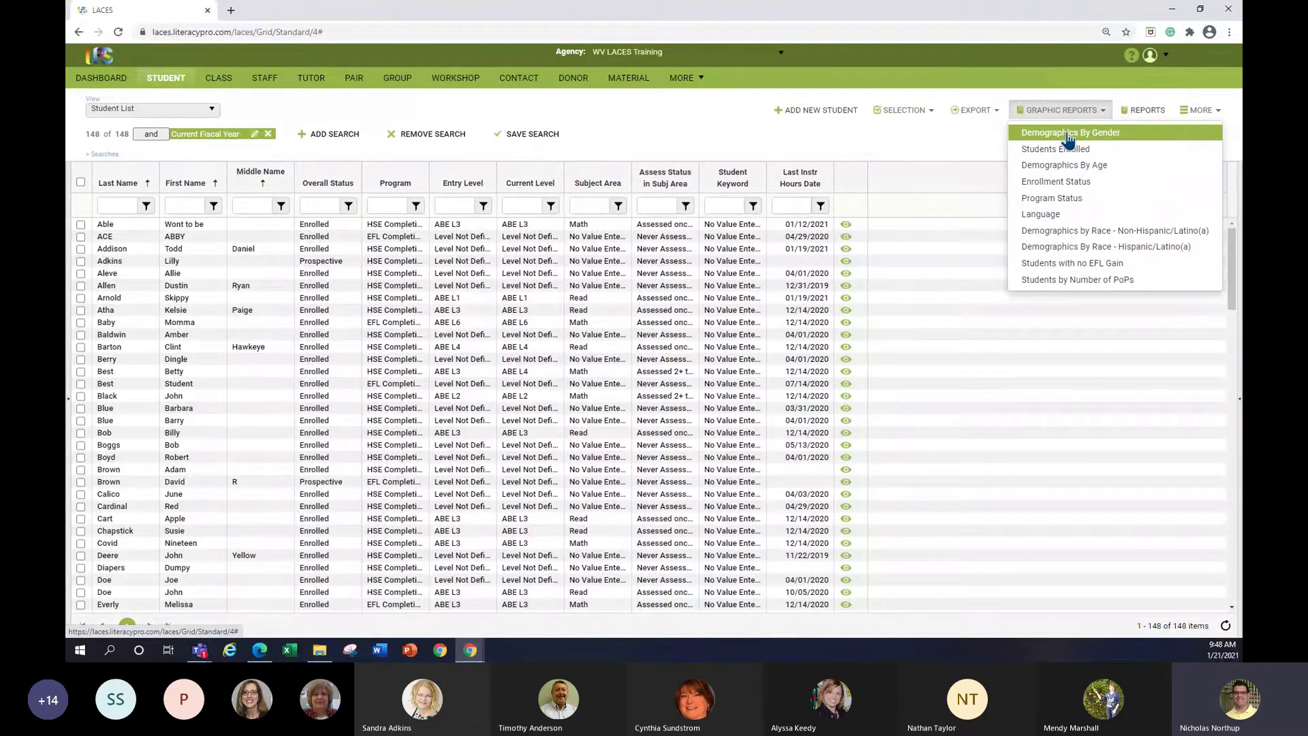
{"action": "left_click", "coordinate": [1069, 137]}
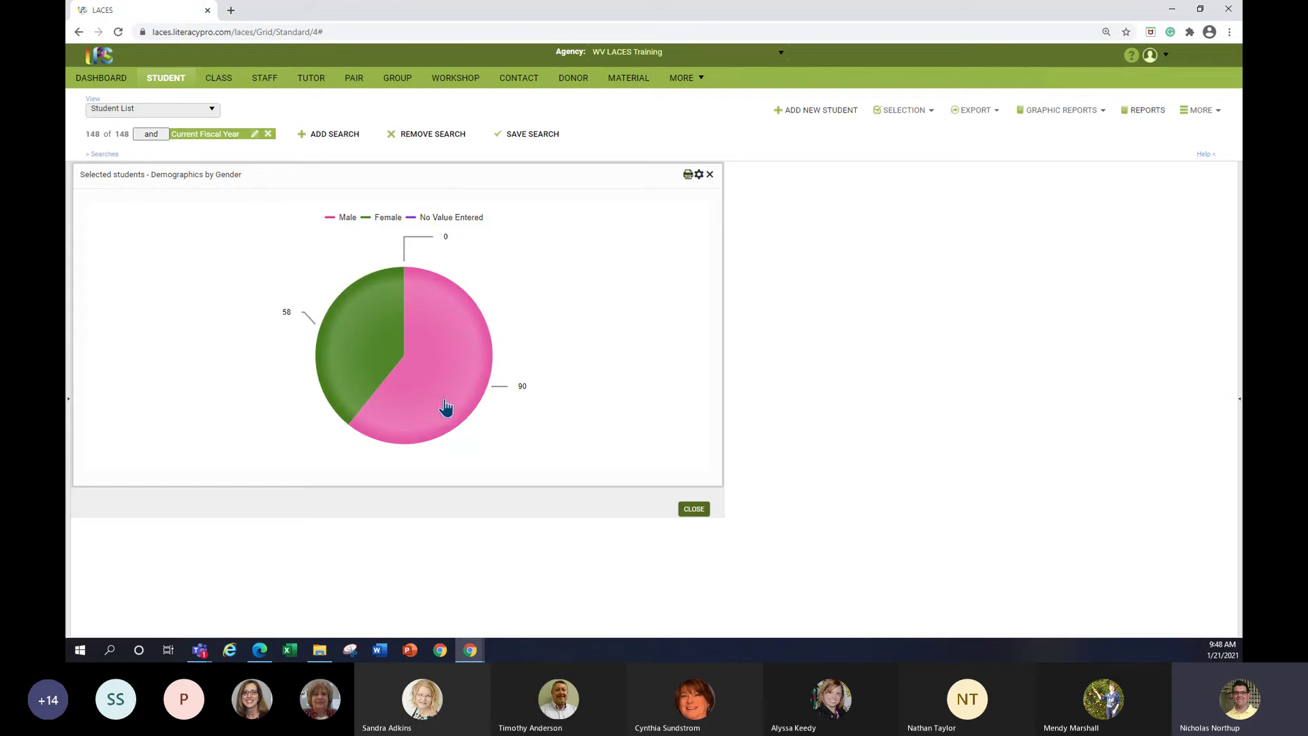
{"action": "left_click", "coordinate": [1087, 115]}
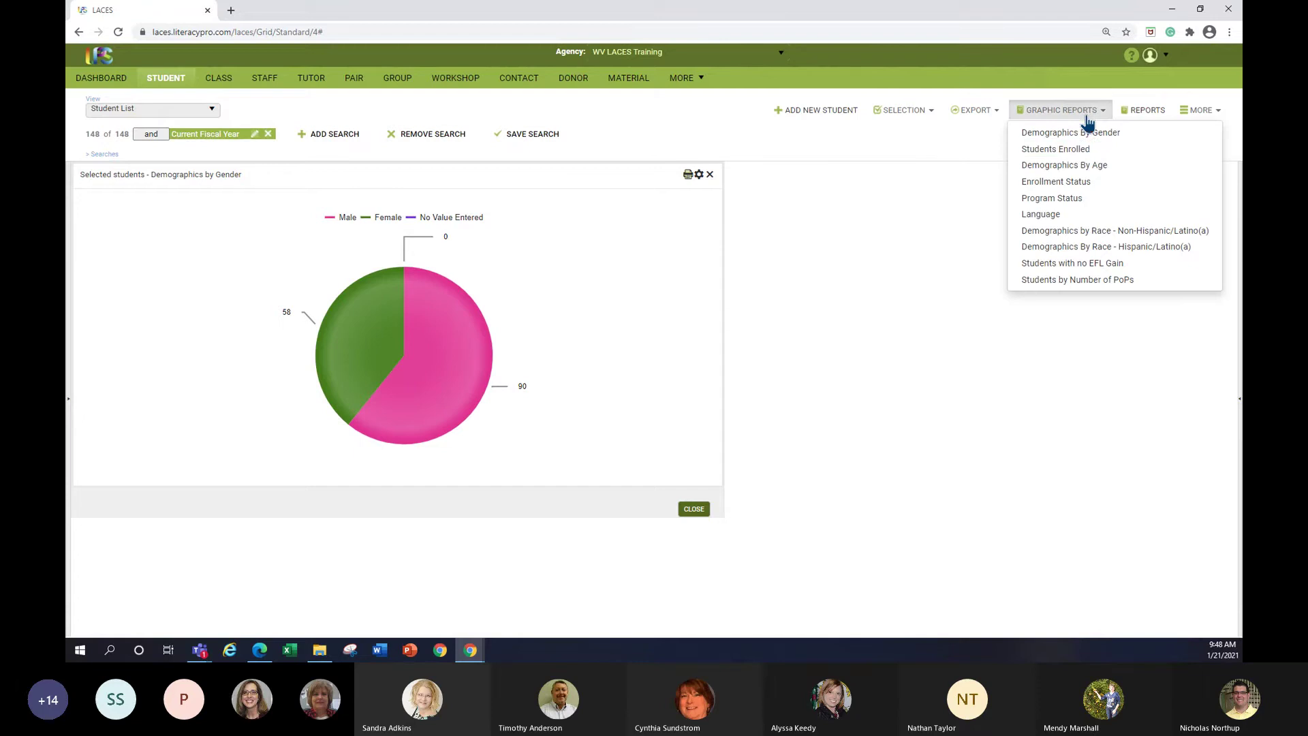
{"action": "left_click", "coordinate": [1087, 167]}
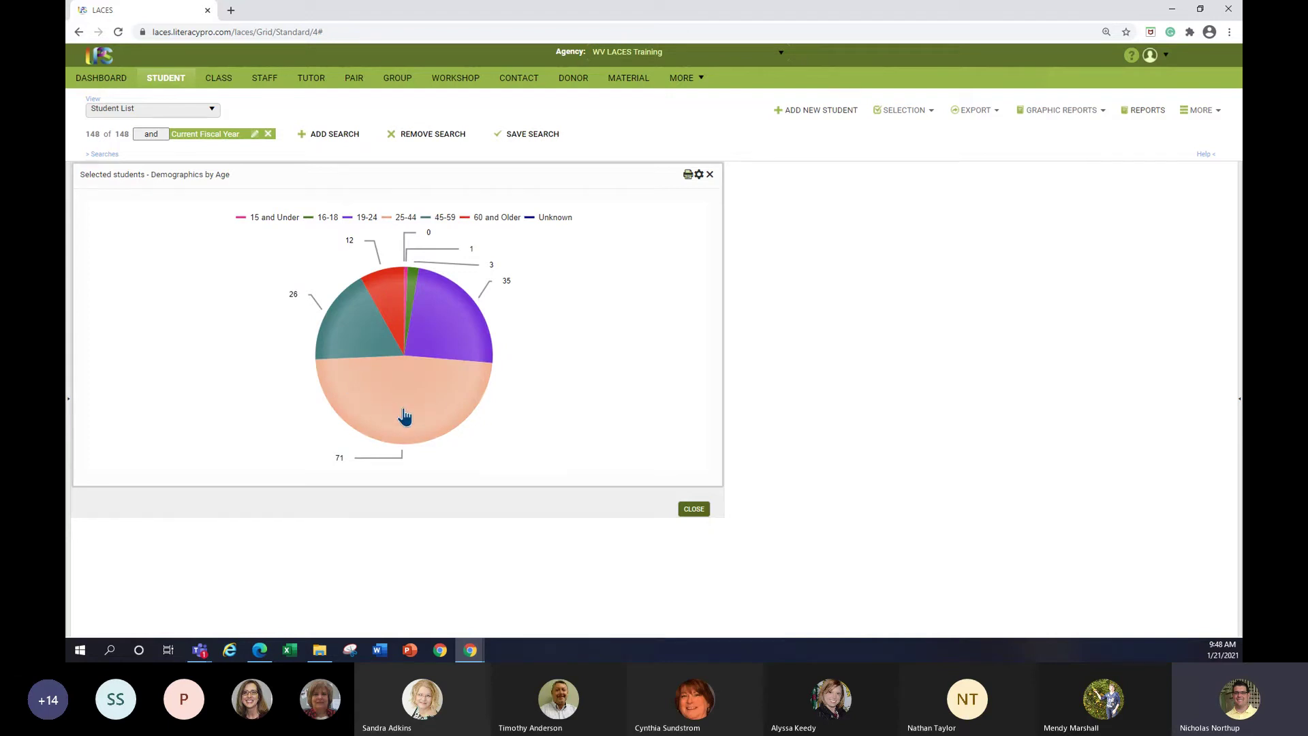
{"action": "left_click", "coordinate": [1070, 116]}
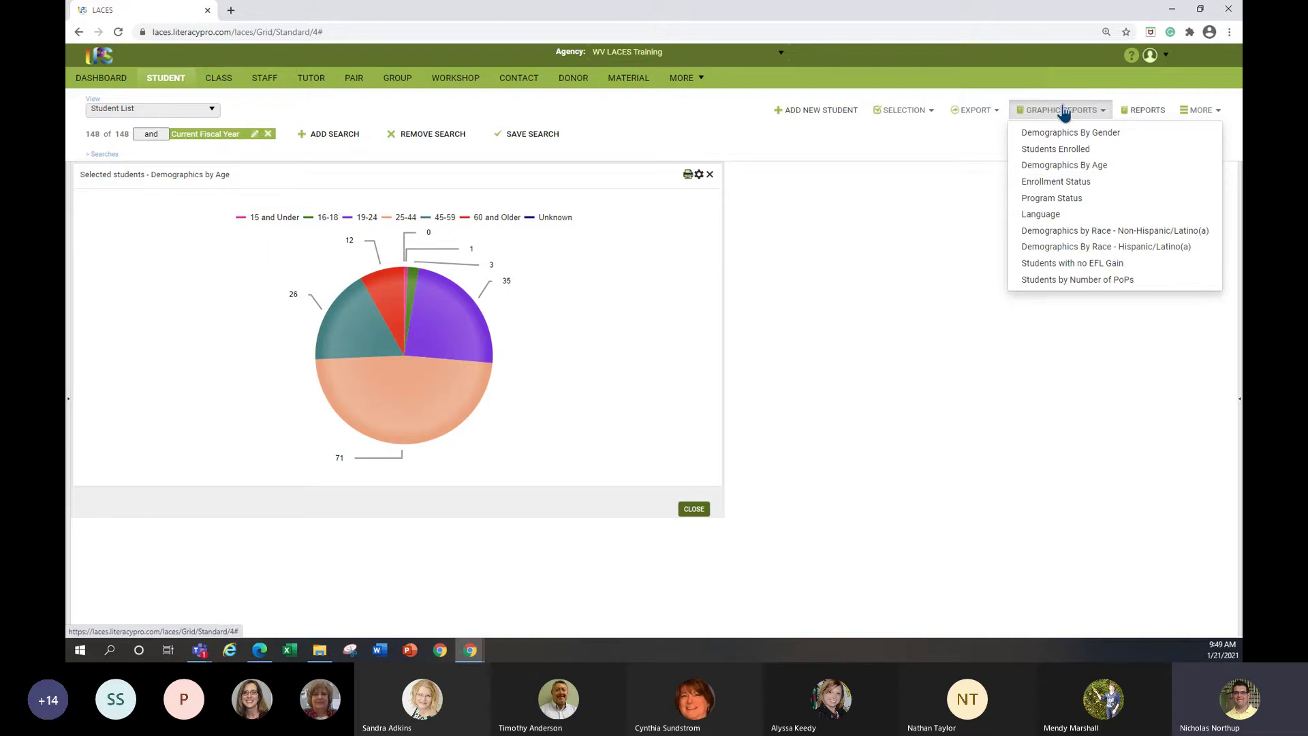
{"action": "left_click", "coordinate": [1145, 109]}
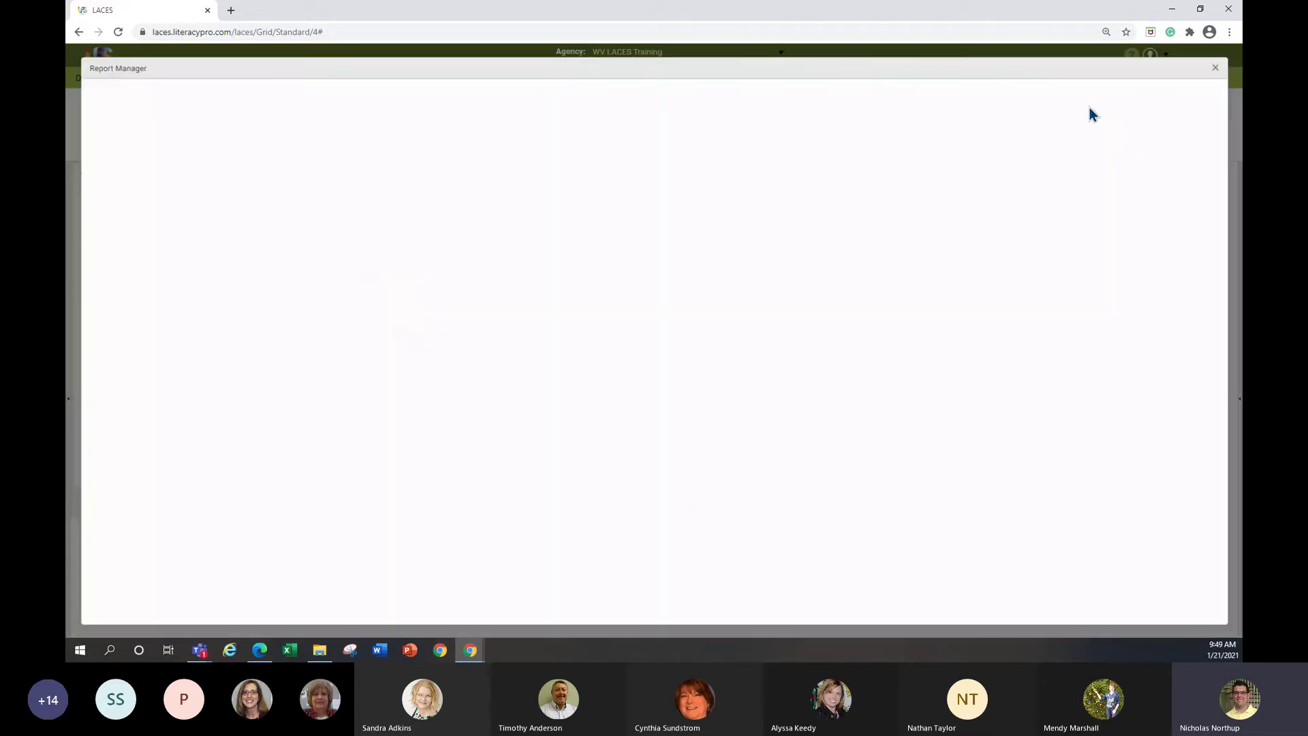
{"action": "left_click", "coordinate": [1224, 64]}
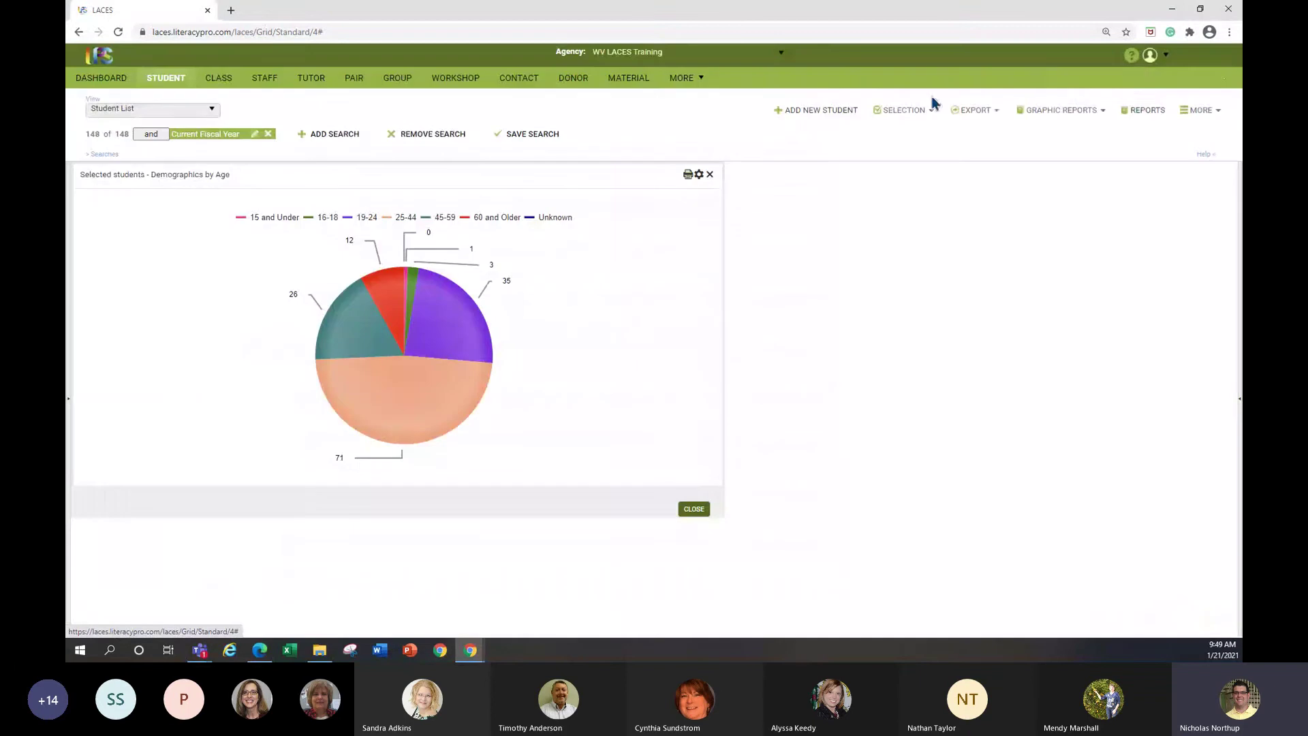
Step: Look through the dashboard's widget library and open the student list behind the Non-NRS Fundable Enrolled To Date bar
{"action": "left_click", "coordinate": [103, 81]}
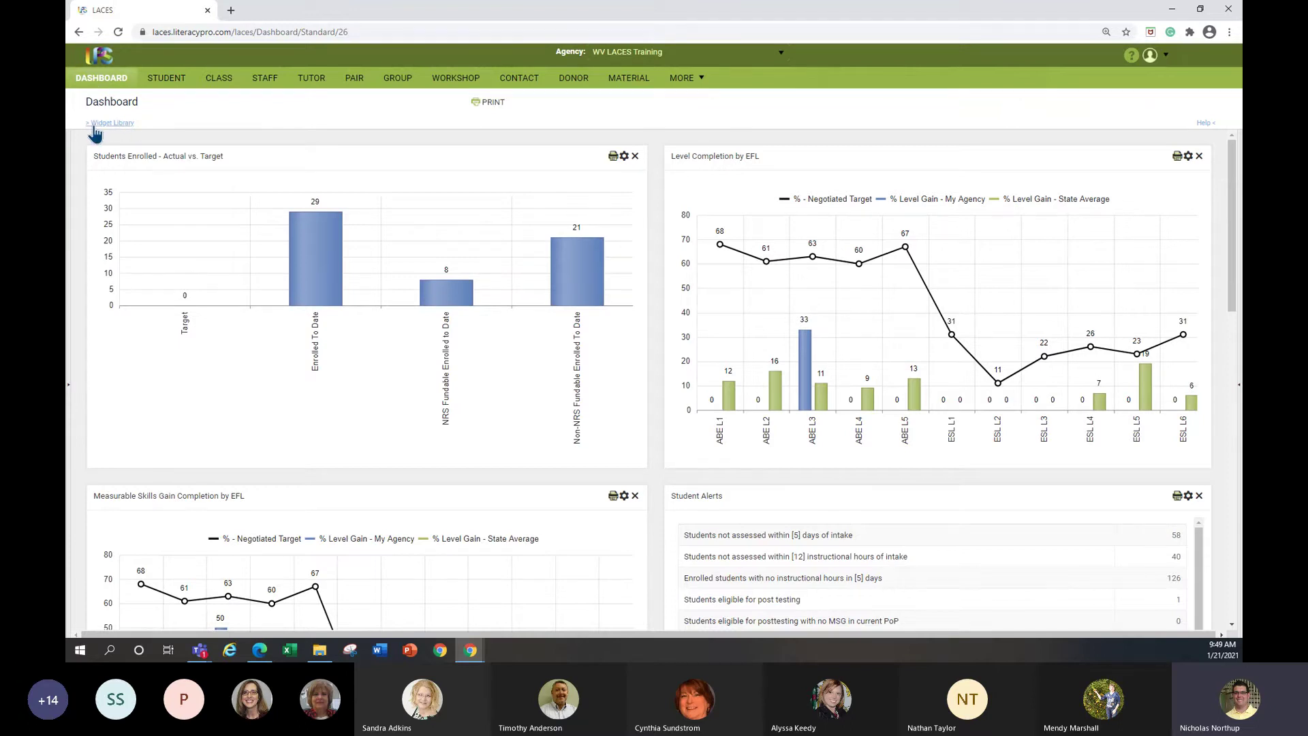
{"action": "left_click", "coordinate": [98, 124]}
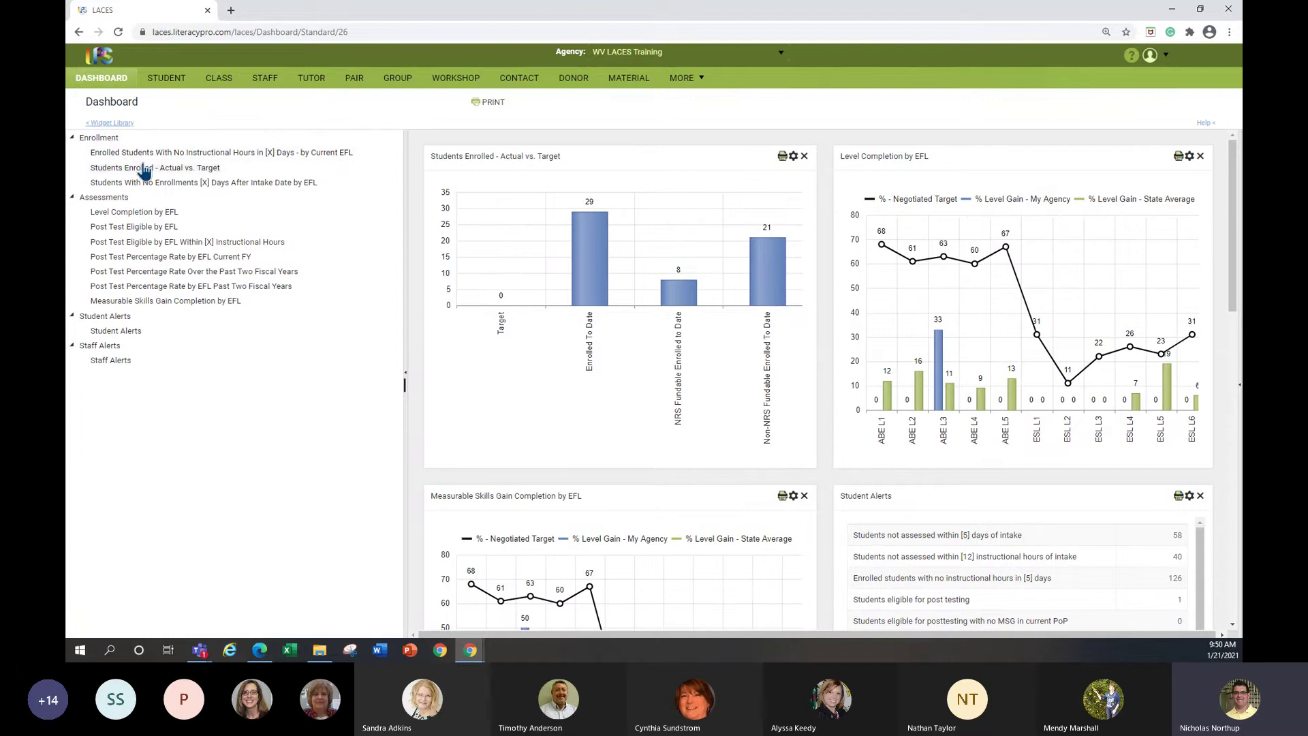
{"action": "left_click", "coordinate": [111, 123]}
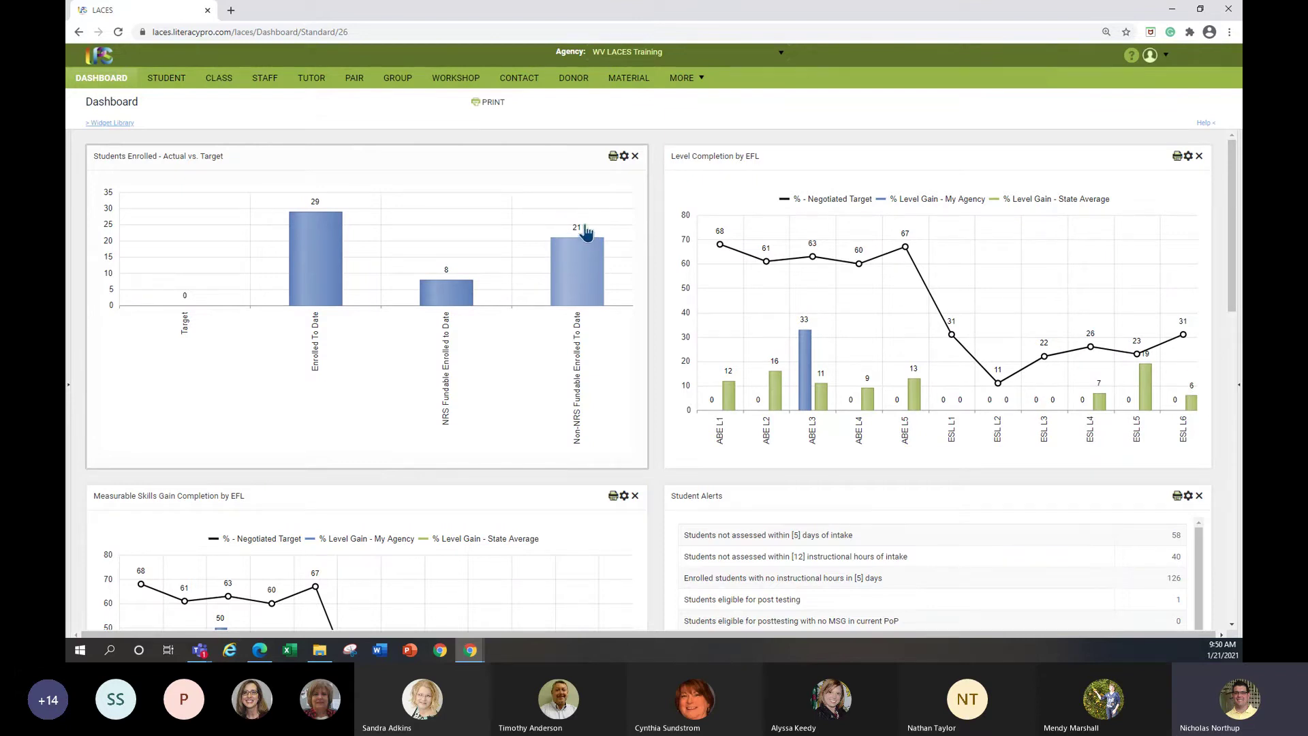
{"action": "left_click", "coordinate": [582, 260]}
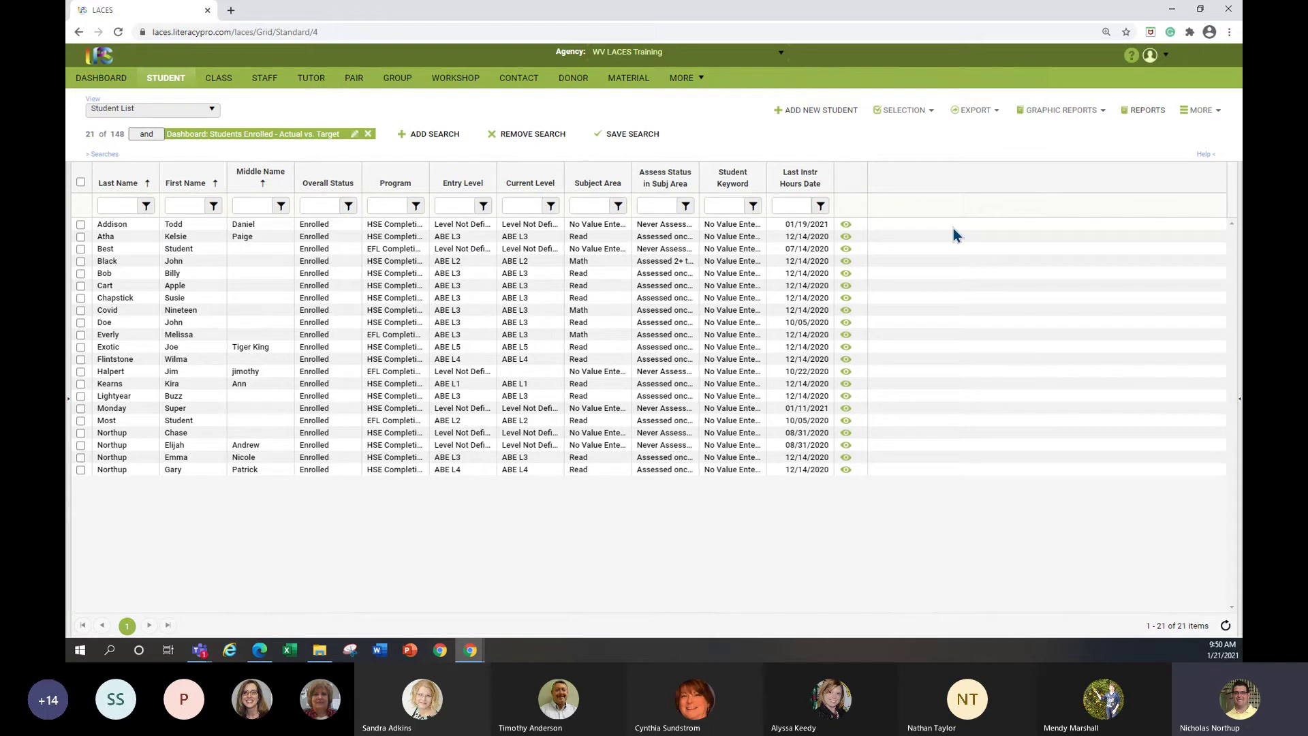
Step: Remove the Students Enrolled - Actual vs. Target dashboard search from the student list and apply the NRS Current Fiscal Year search
{"action": "left_click", "coordinate": [367, 135]}
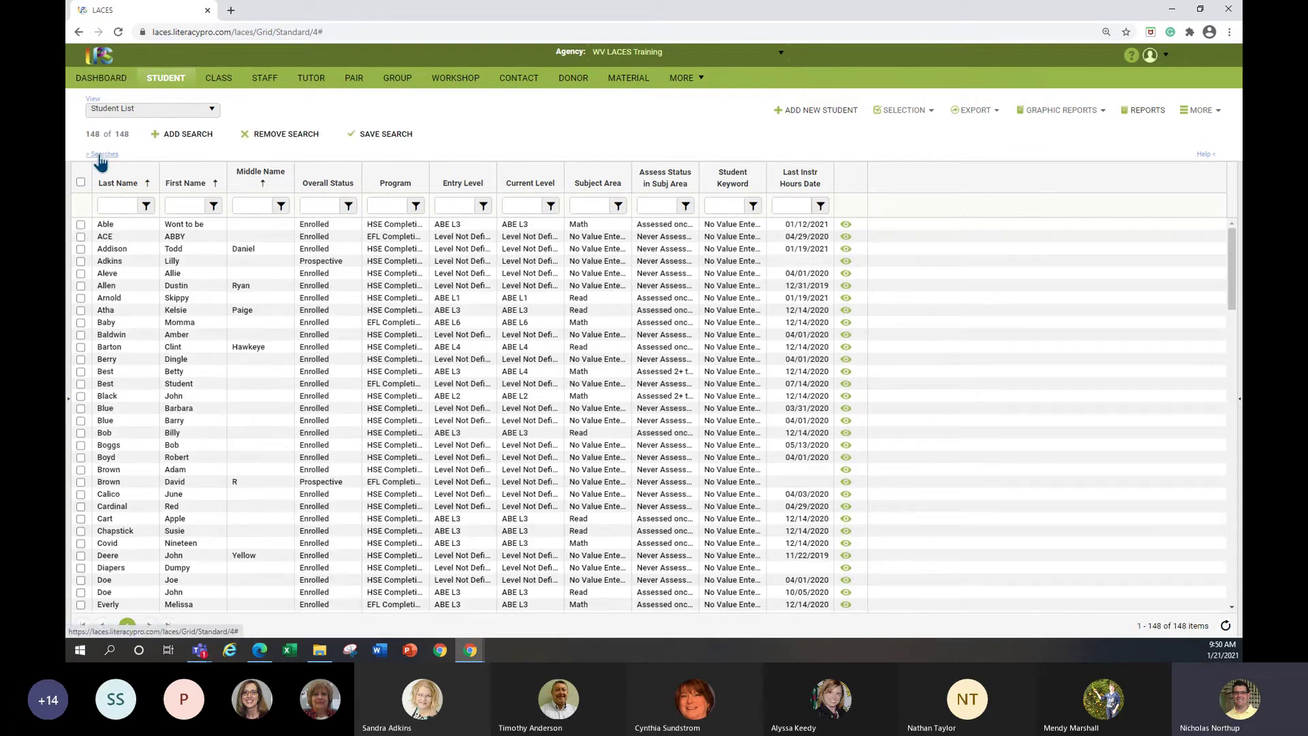
{"action": "left_click", "coordinate": [87, 171]}
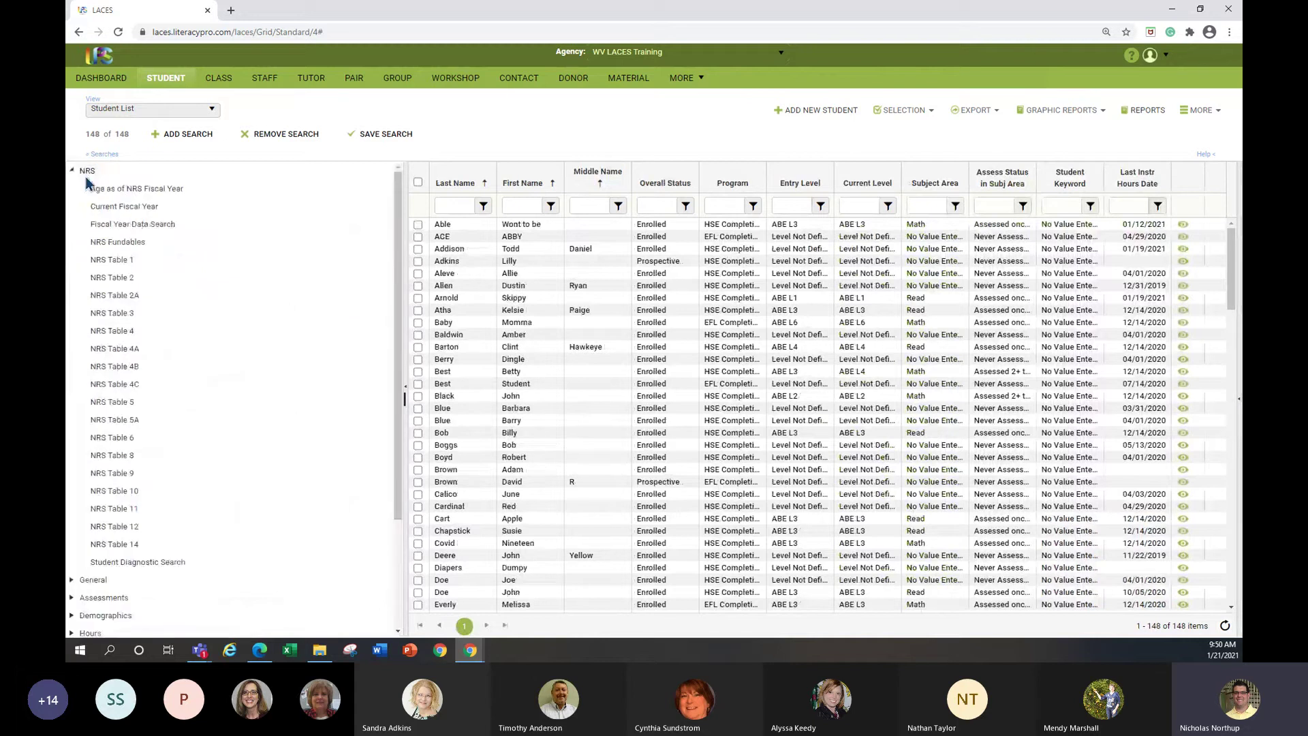
{"action": "mouse_move", "coordinate": [162, 213]}
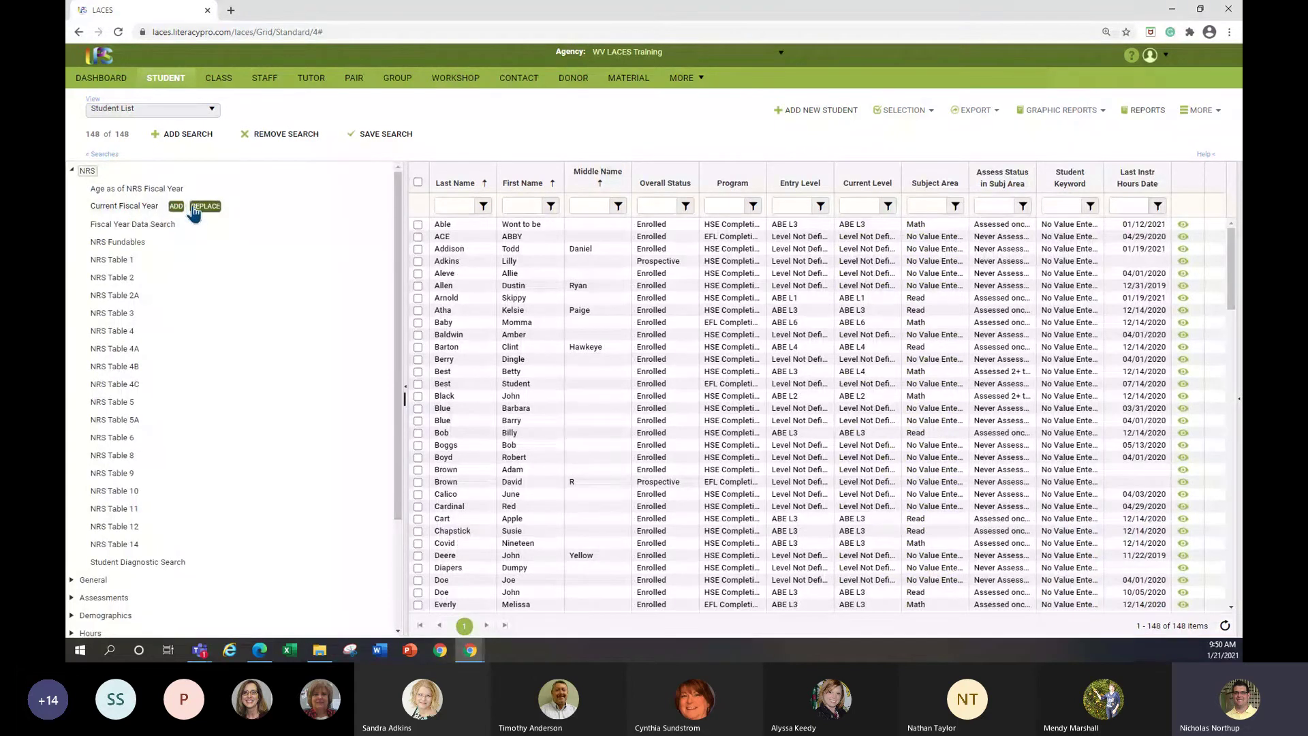
{"action": "left_click", "coordinate": [175, 207]}
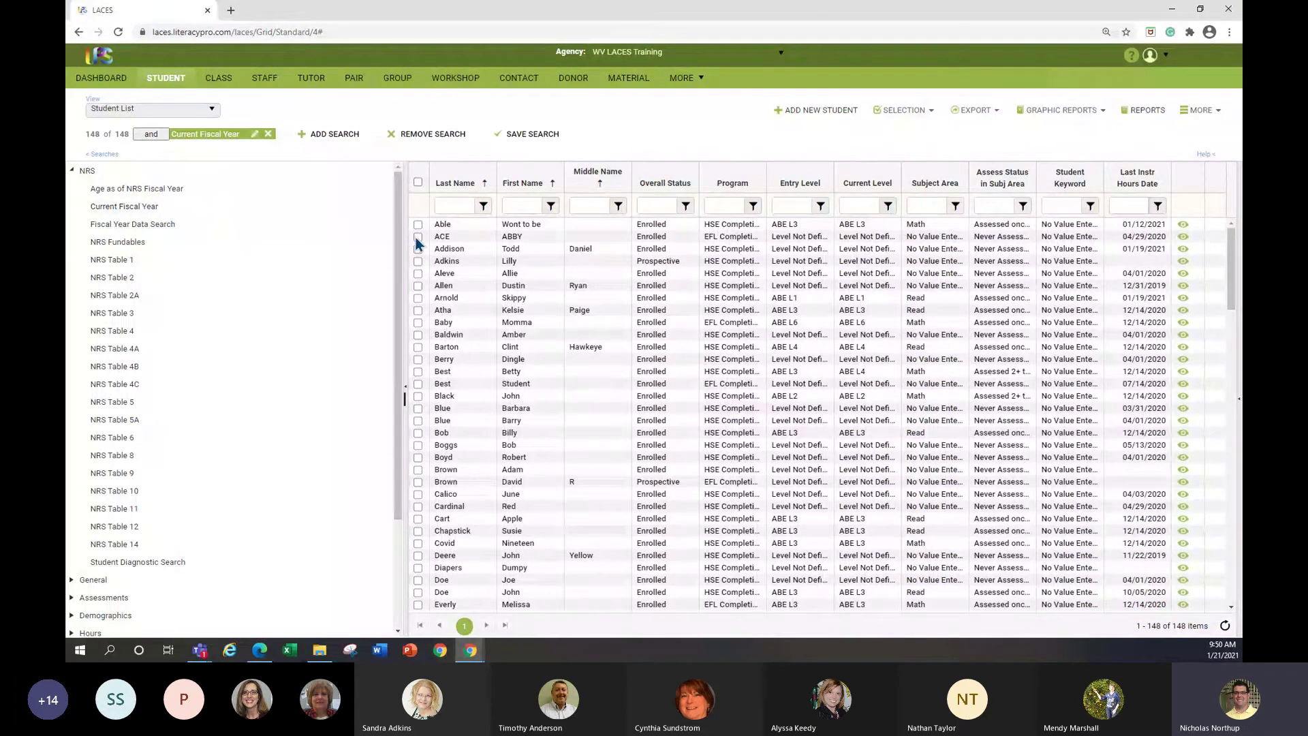
{"action": "left_click", "coordinate": [89, 172]}
Step: Open the student list behind the ABE L3 My Agency bar of Level Completion by EFL, and replace its dashboard search with Current Fiscal Year
{"action": "left_click", "coordinate": [123, 80]}
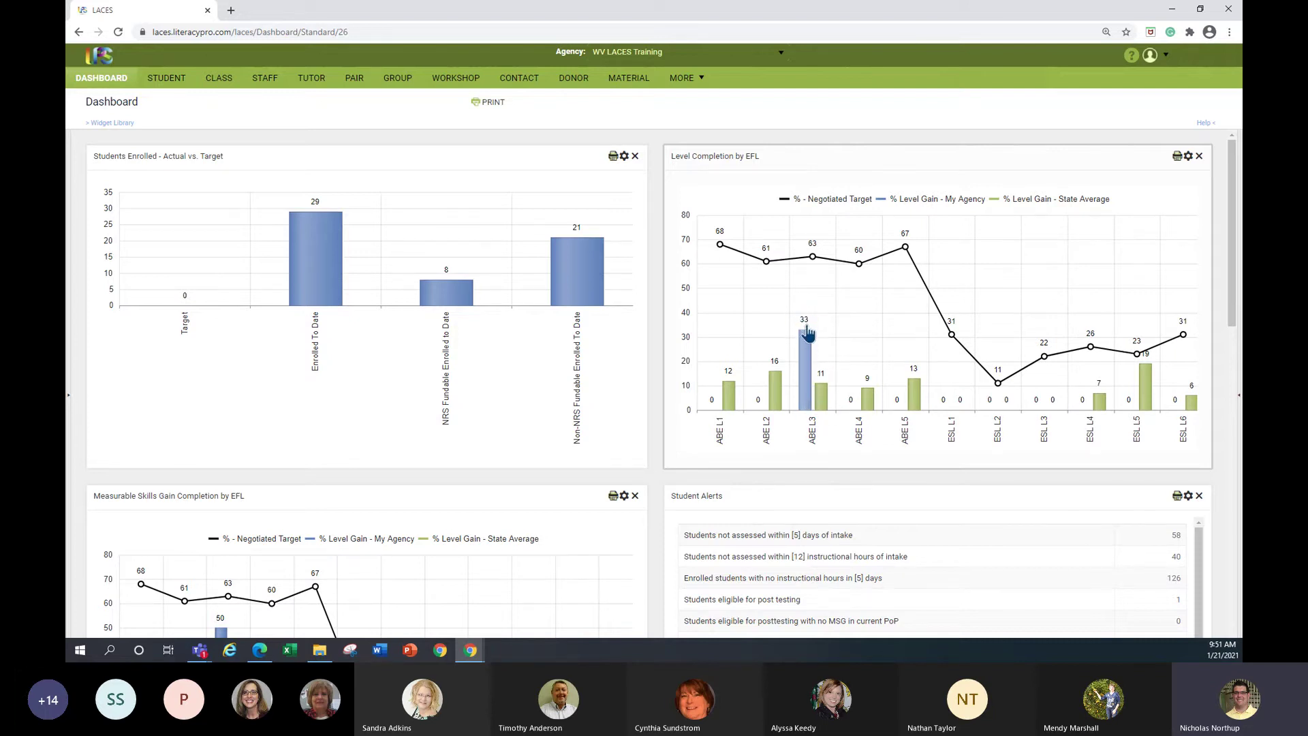
{"action": "left_click", "coordinate": [805, 342]}
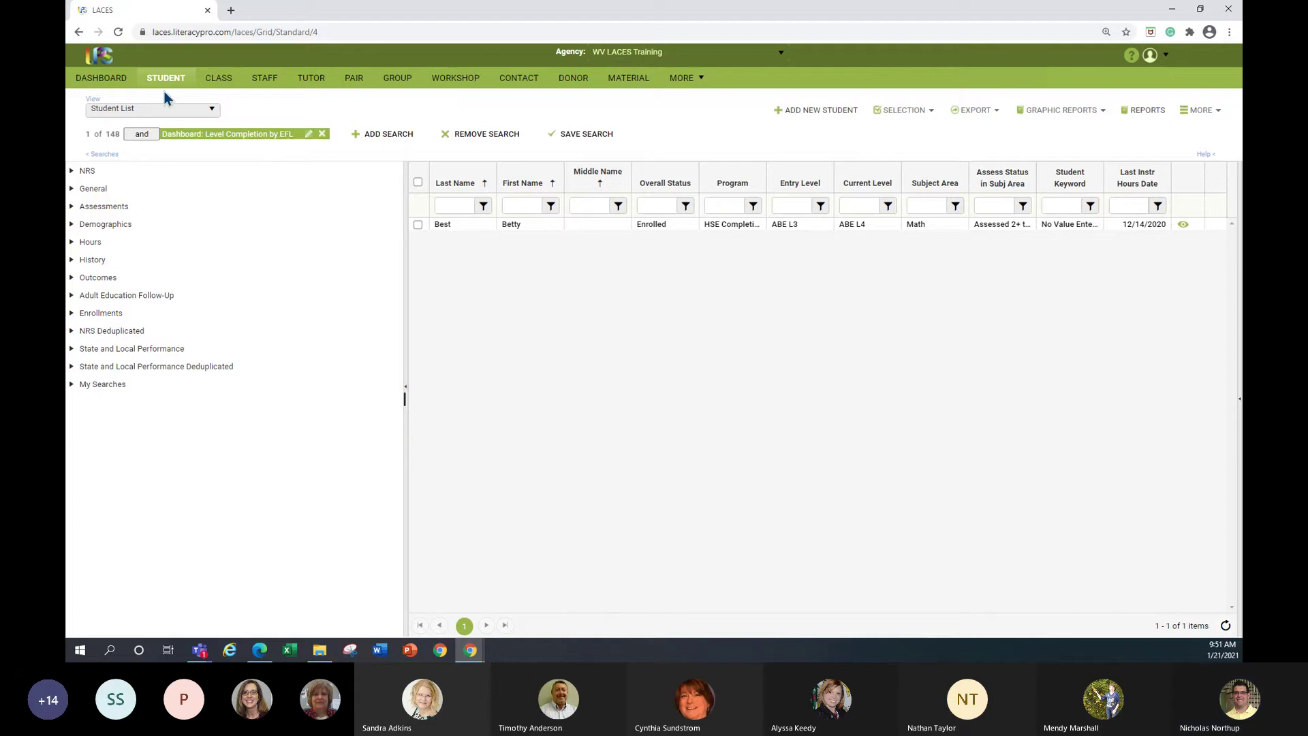
{"action": "left_click", "coordinate": [73, 171]}
{"action": "left_click", "coordinate": [197, 206]}
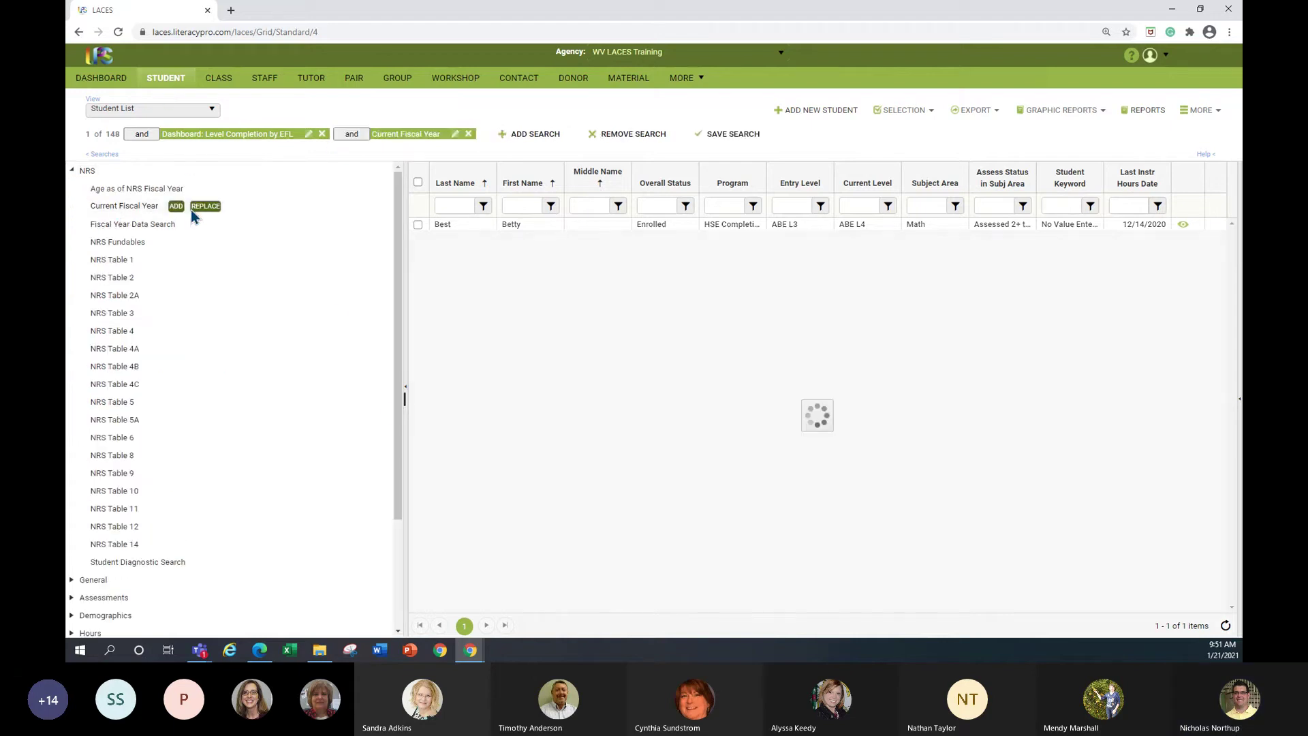
{"action": "left_click", "coordinate": [320, 136]}
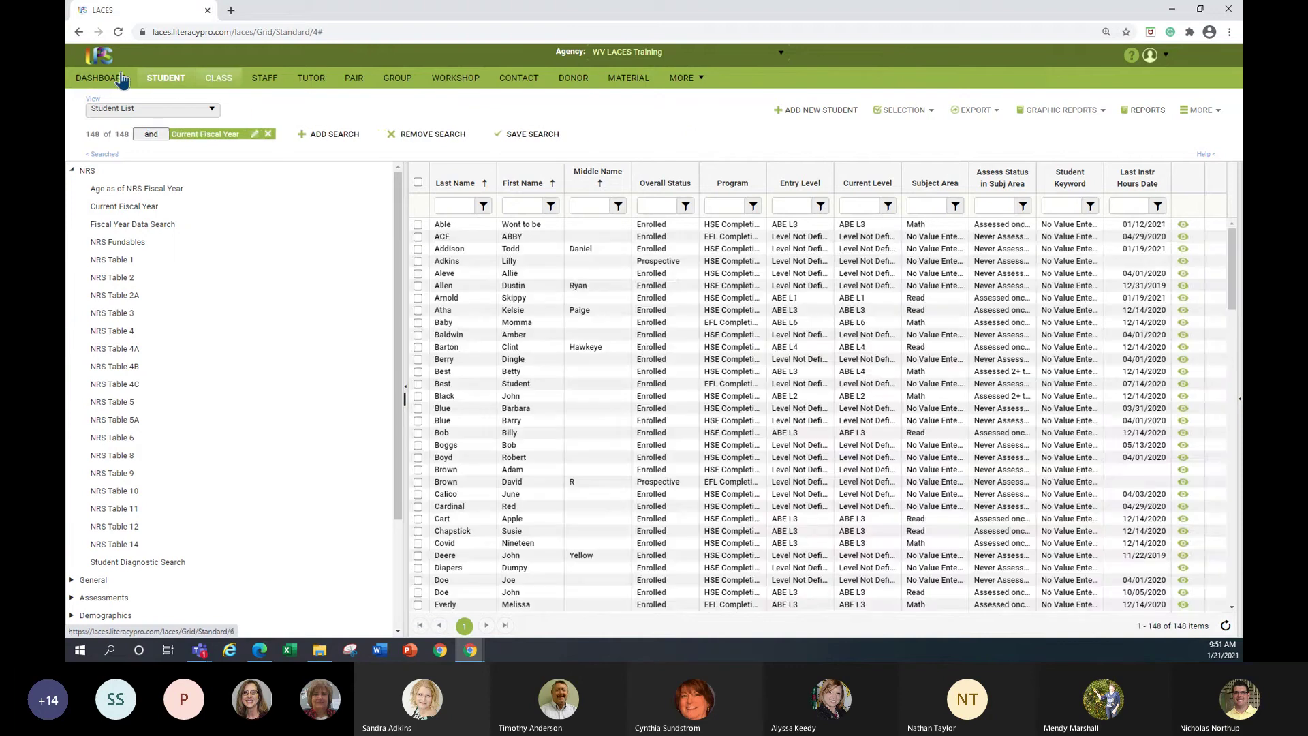
Step: Go back to the dashboard, review the day and hour thresholds in the Student Alerts widget settings, and save them
{"action": "key", "text": "alt+Left"}
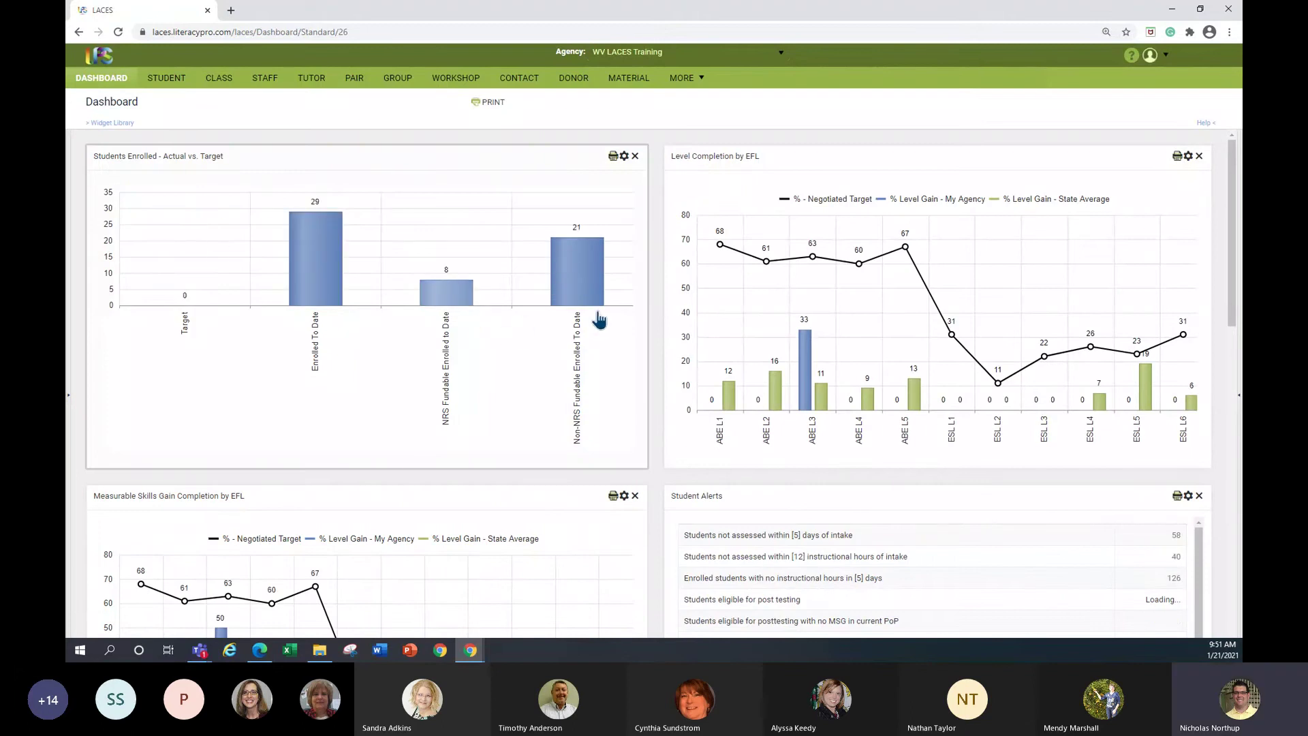
{"action": "scroll", "coordinate": [538, 273], "scroll_direction": "down", "scroll_amount": 1}
{"action": "scroll", "coordinate": [536, 271], "scroll_direction": "down", "scroll_amount": 2}
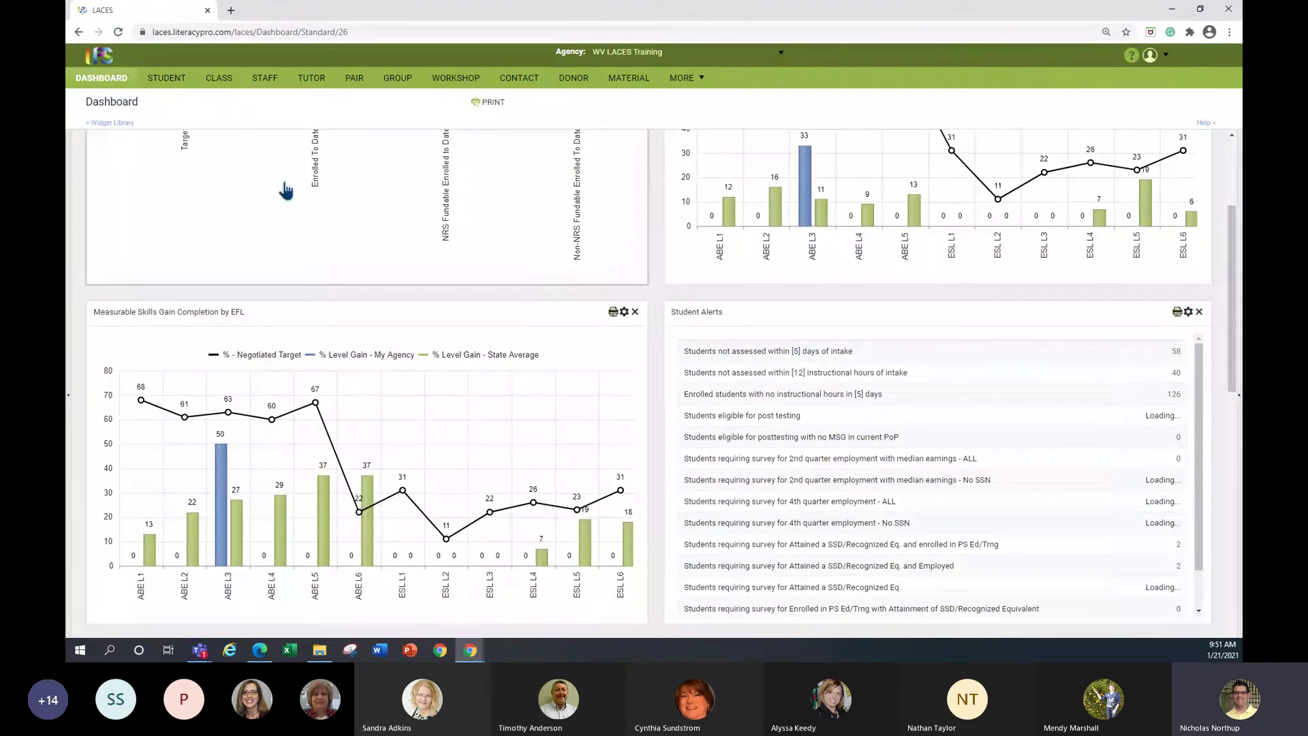
{"action": "scroll", "coordinate": [204, 164], "scroll_direction": "down", "scroll_amount": 2}
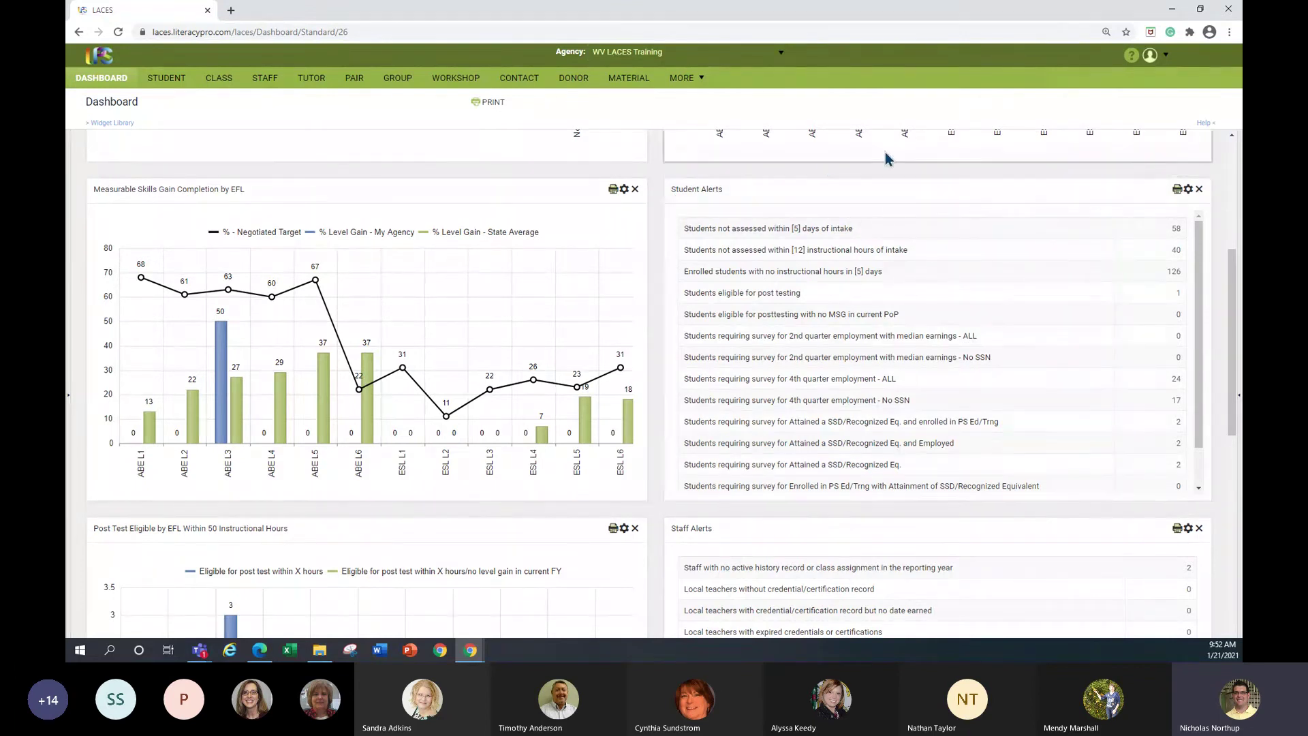
{"action": "left_click", "coordinate": [1188, 190]}
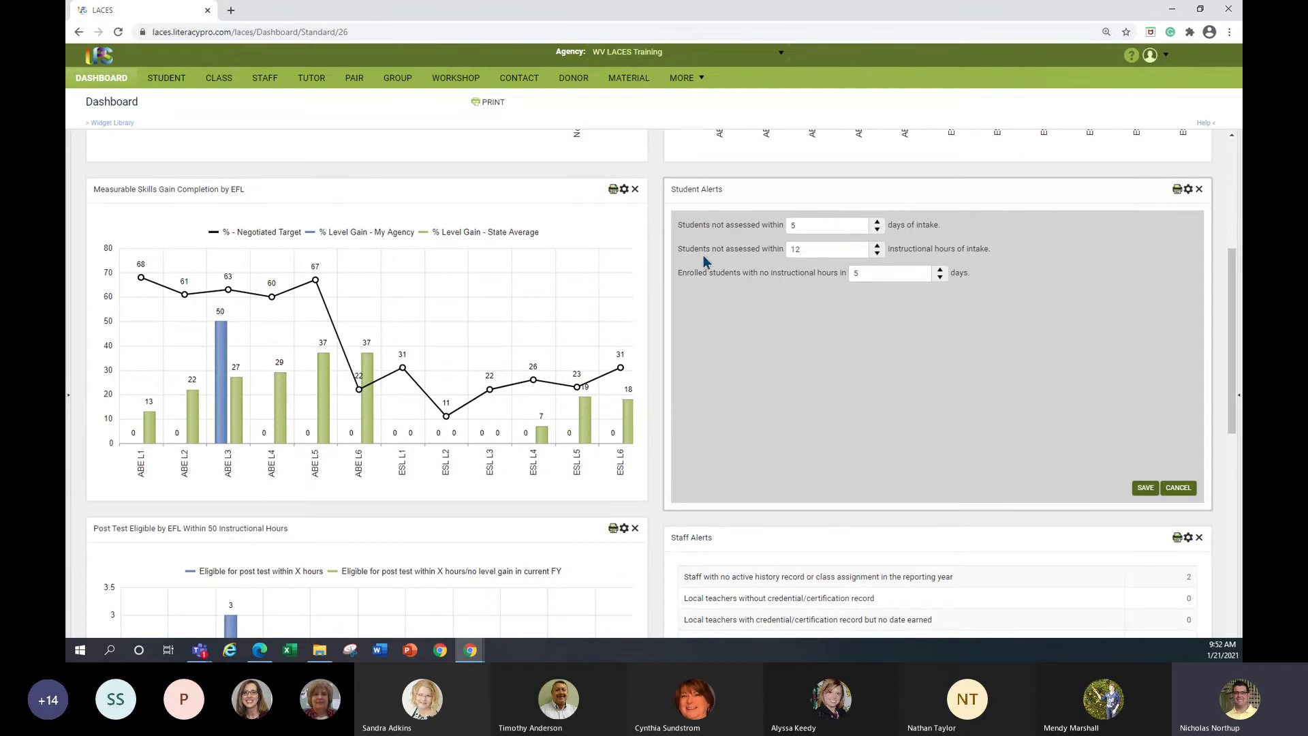
{"action": "left_click", "coordinate": [804, 249]}
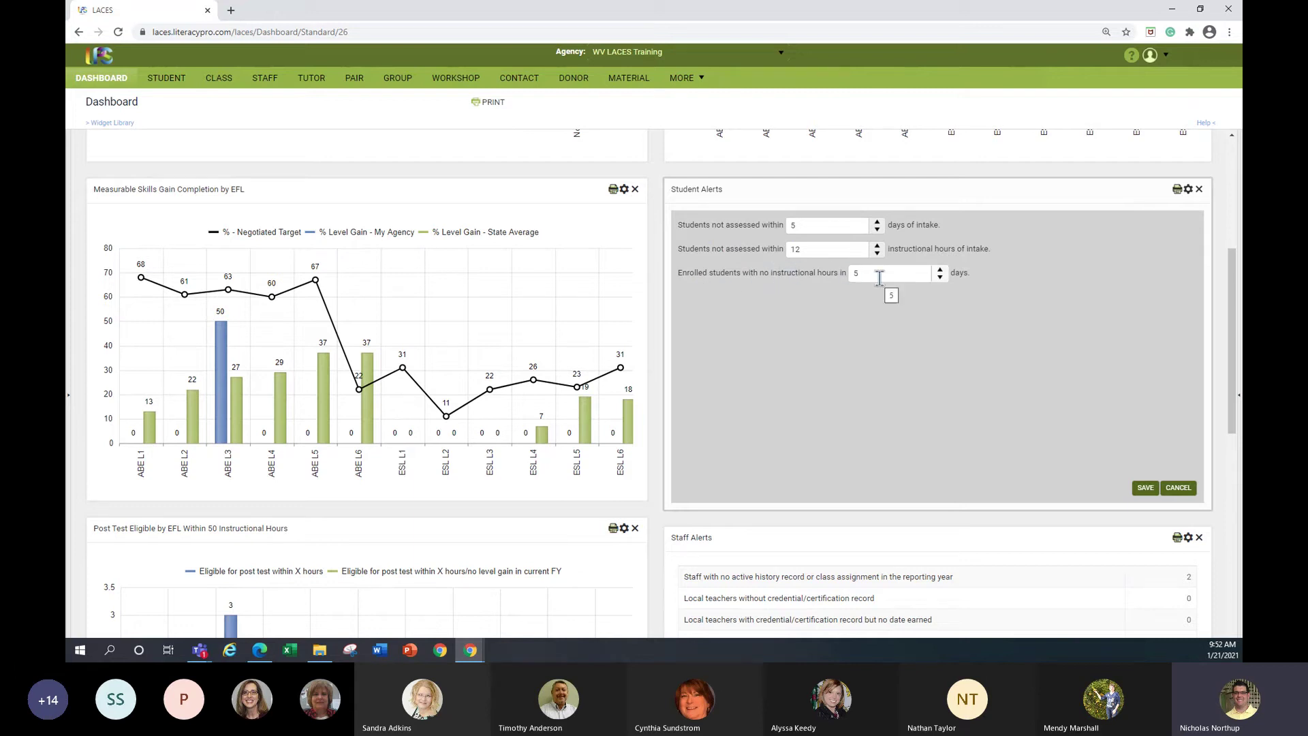
{"action": "left_click", "coordinate": [1145, 488]}
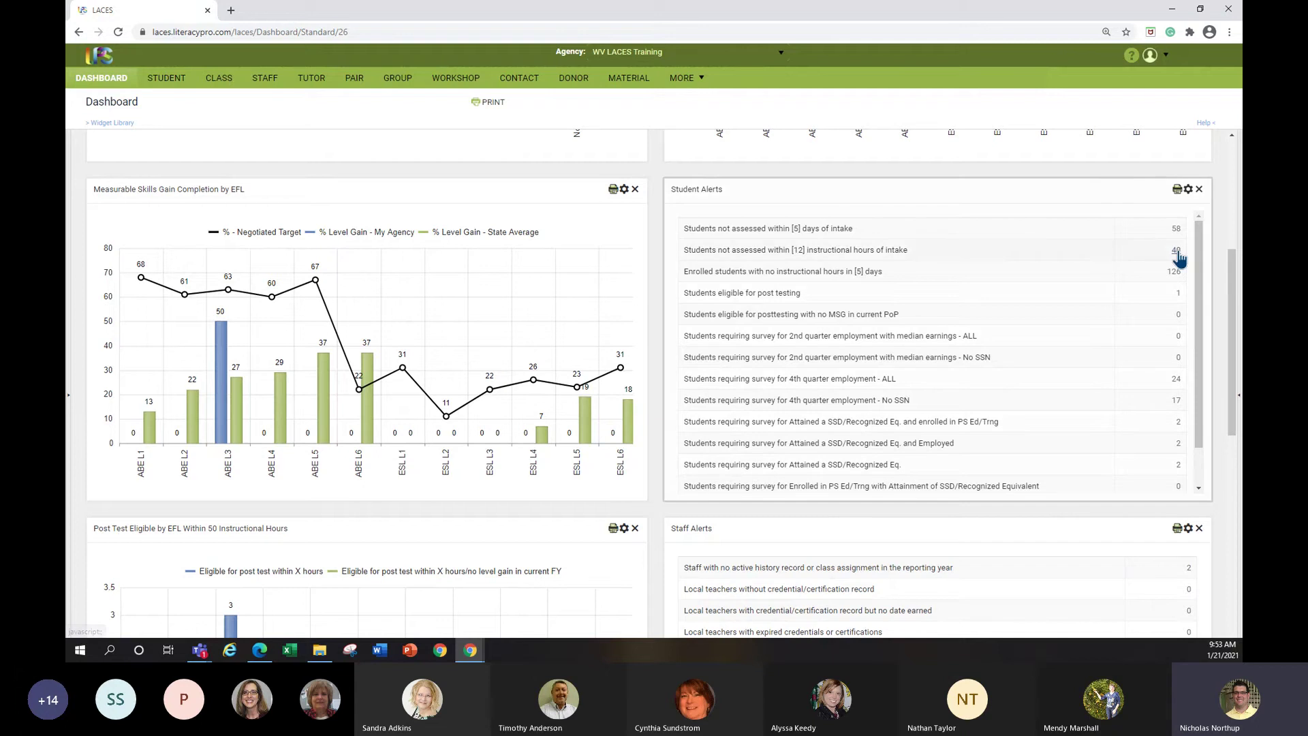
Step: Open the list behind the alert for students not assessed within 12 instructional hours of intake and look through it at full width
{"action": "left_click", "coordinate": [1178, 253]}
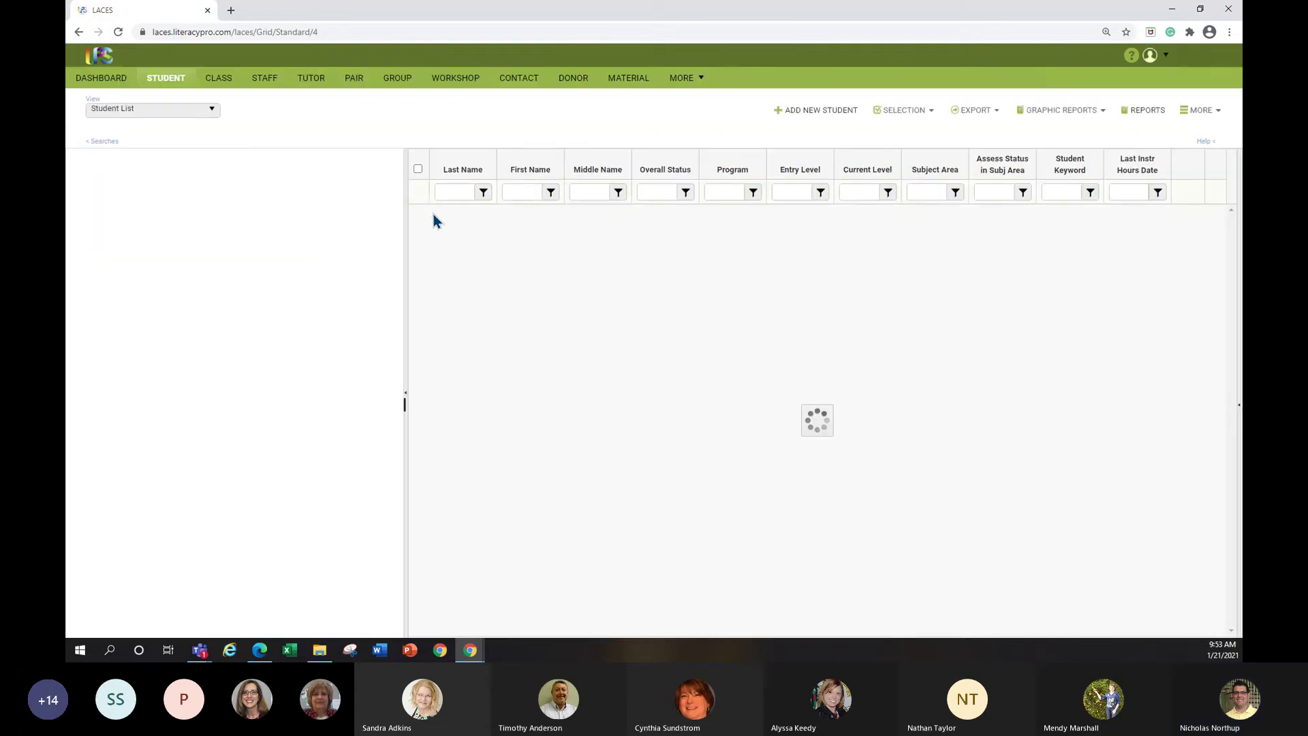
{"action": "left_click", "coordinate": [405, 393]}
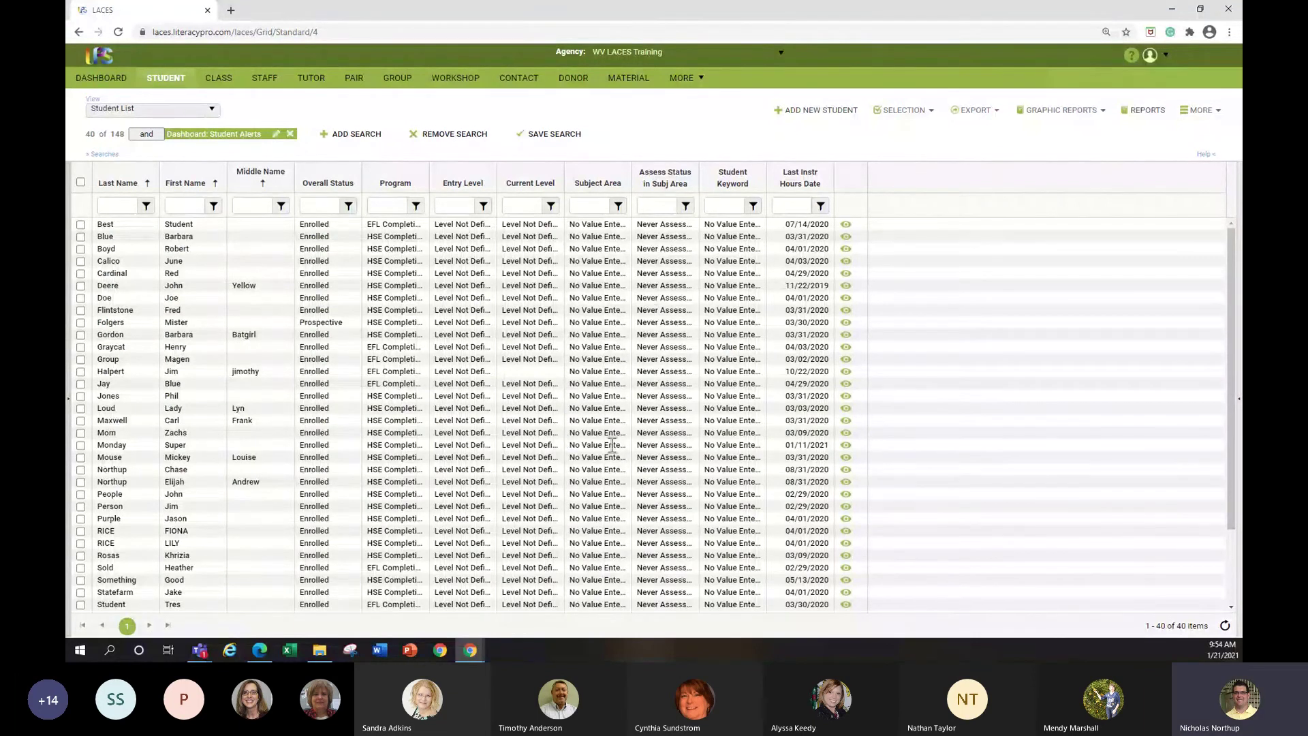
{"action": "scroll", "coordinate": [646, 312], "scroll_direction": "down", "scroll_amount": 1}
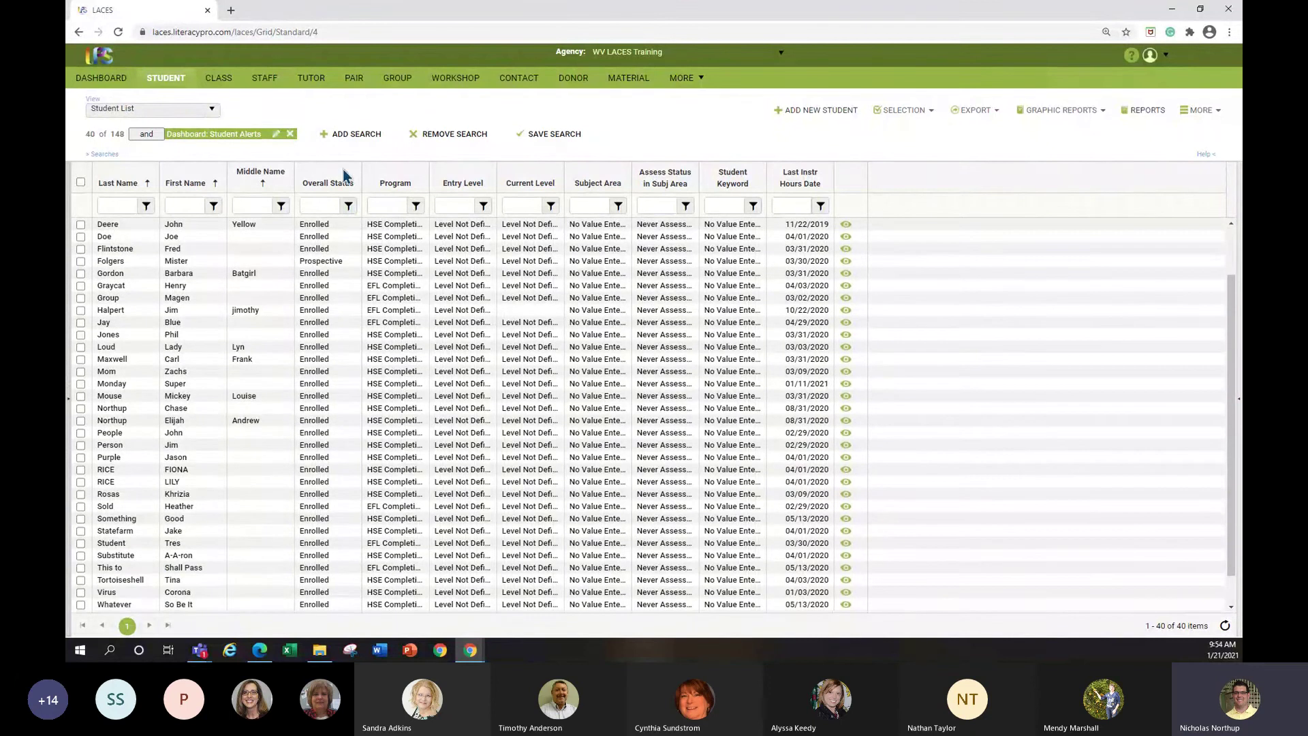
Step: Replace the Student Alerts dashboard search with the NRS Current Fiscal Year search and collapse the list of searches
{"action": "left_click", "coordinate": [102, 154]}
{"action": "left_click", "coordinate": [82, 173]}
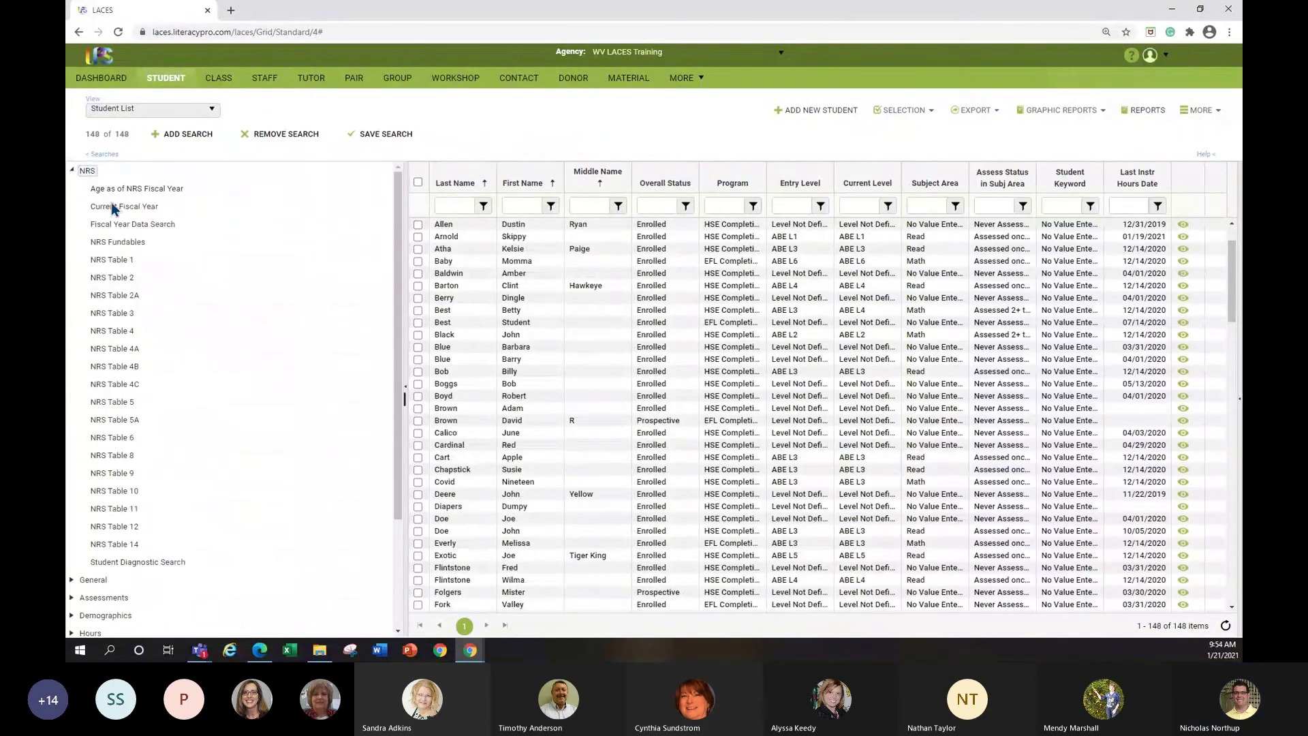
{"action": "left_click", "coordinate": [176, 206]}
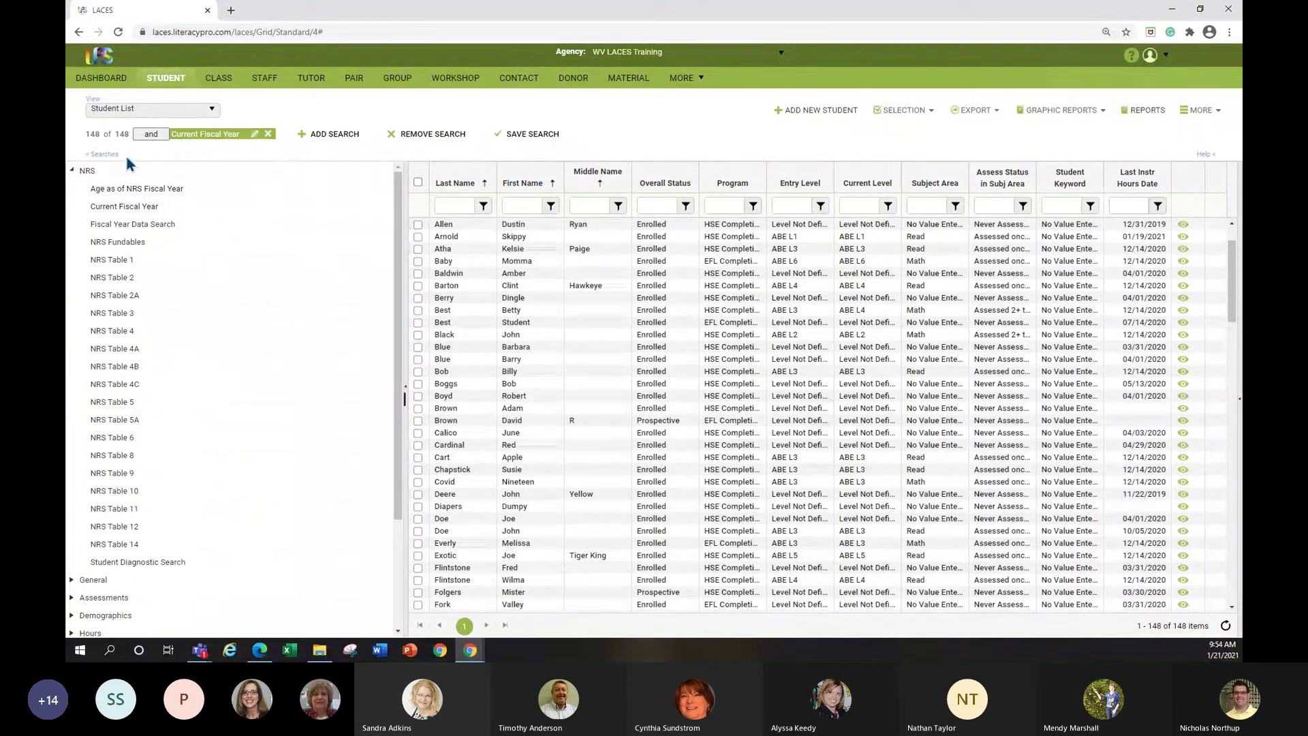
{"action": "left_click", "coordinate": [102, 154]}
Step: Return to the dashboard and review its widgets, from Student Alerts through the staff alerts, post-test charts and instructional hours chart
{"action": "left_click", "coordinate": [101, 78]}
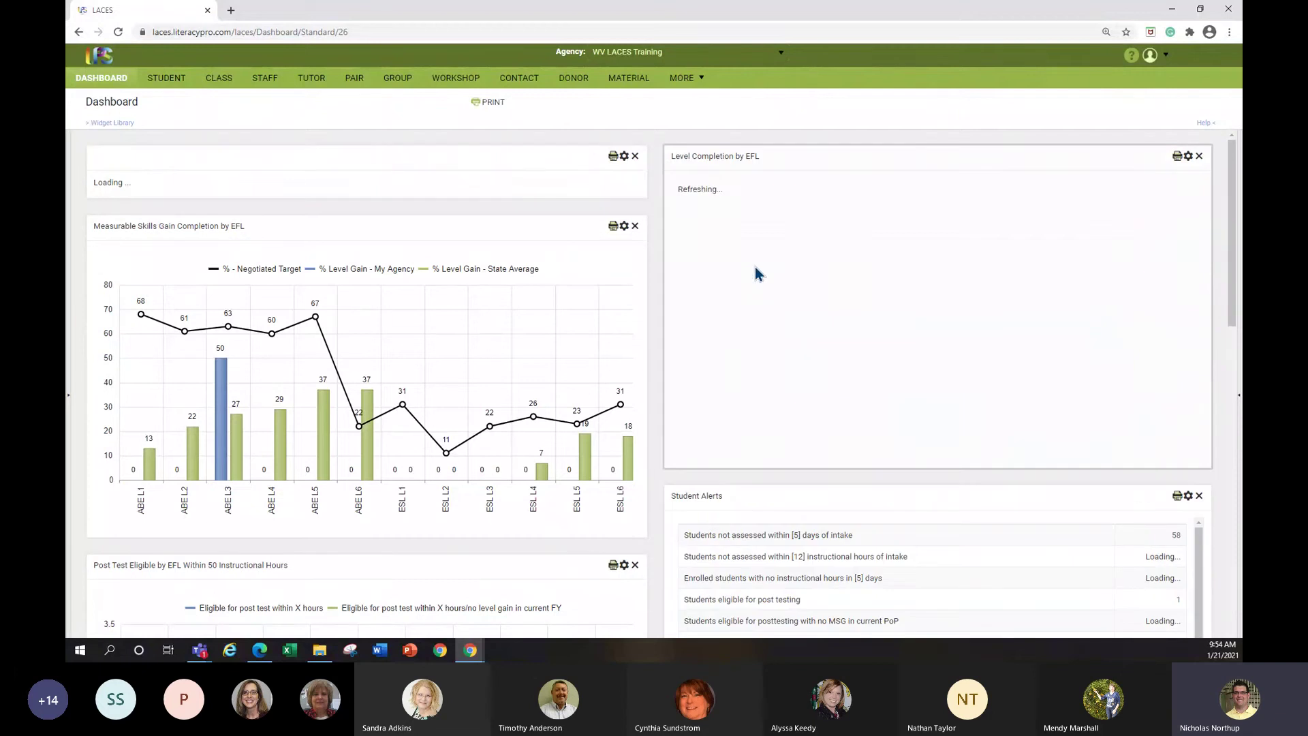
{"action": "scroll", "coordinate": [747, 356], "scroll_direction": "down", "scroll_amount": 2}
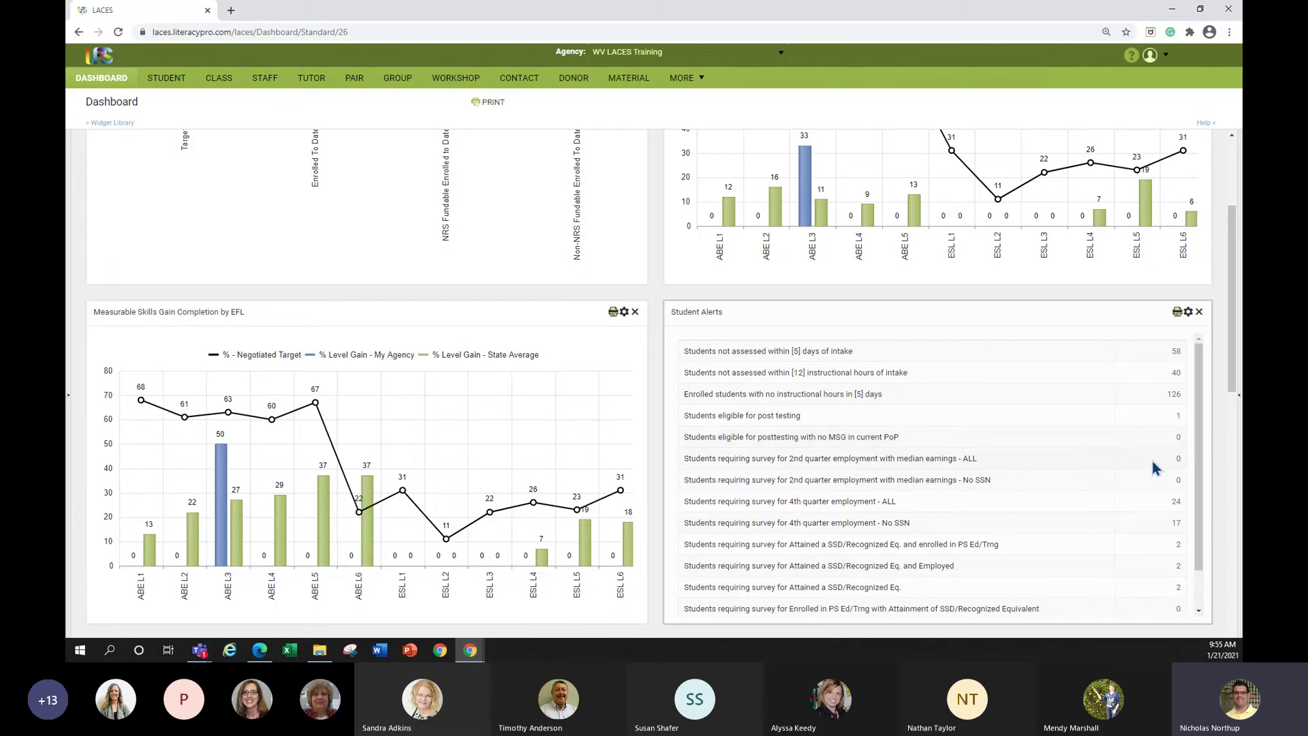
{"action": "scroll", "coordinate": [817, 414], "scroll_direction": "down", "scroll_amount": 2}
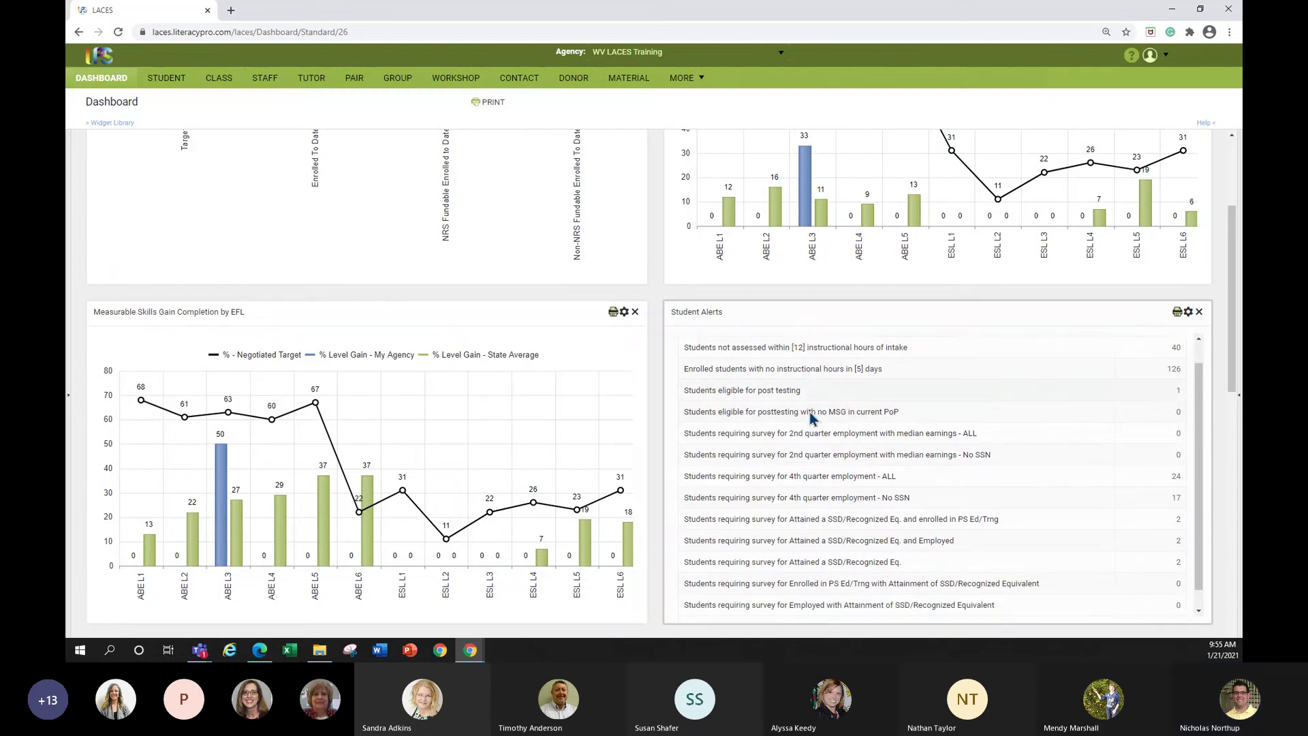
{"action": "scroll", "coordinate": [485, 320], "scroll_direction": "down", "scroll_amount": 1}
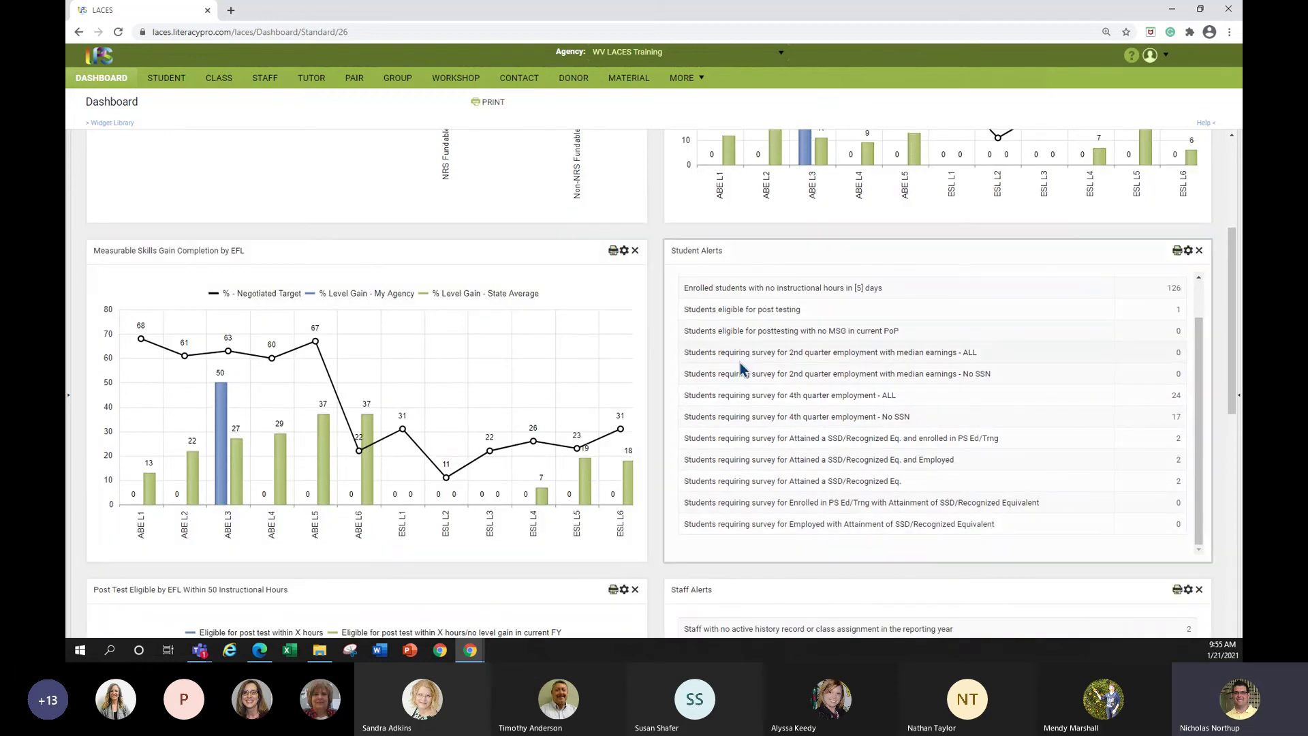
{"action": "scroll", "coordinate": [504, 367], "scroll_direction": "down", "scroll_amount": 2}
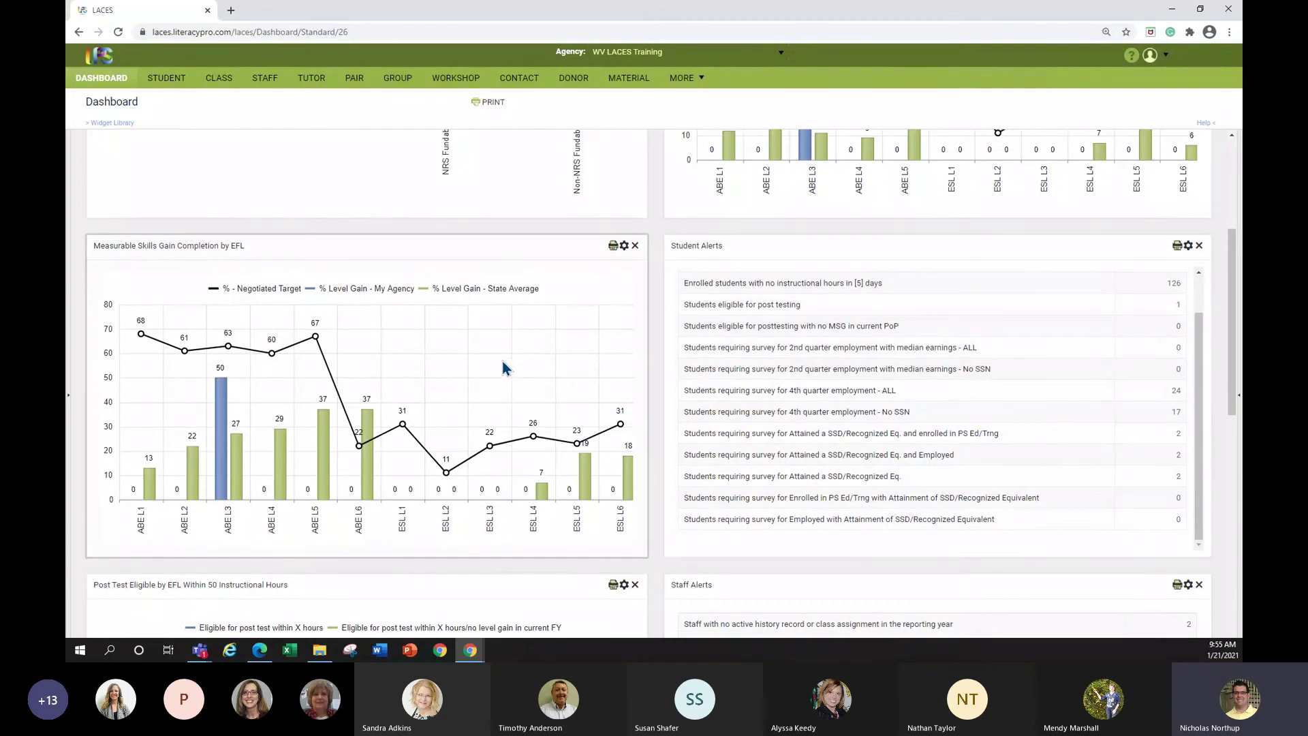
{"action": "scroll", "coordinate": [541, 367], "scroll_direction": "down", "scroll_amount": 4}
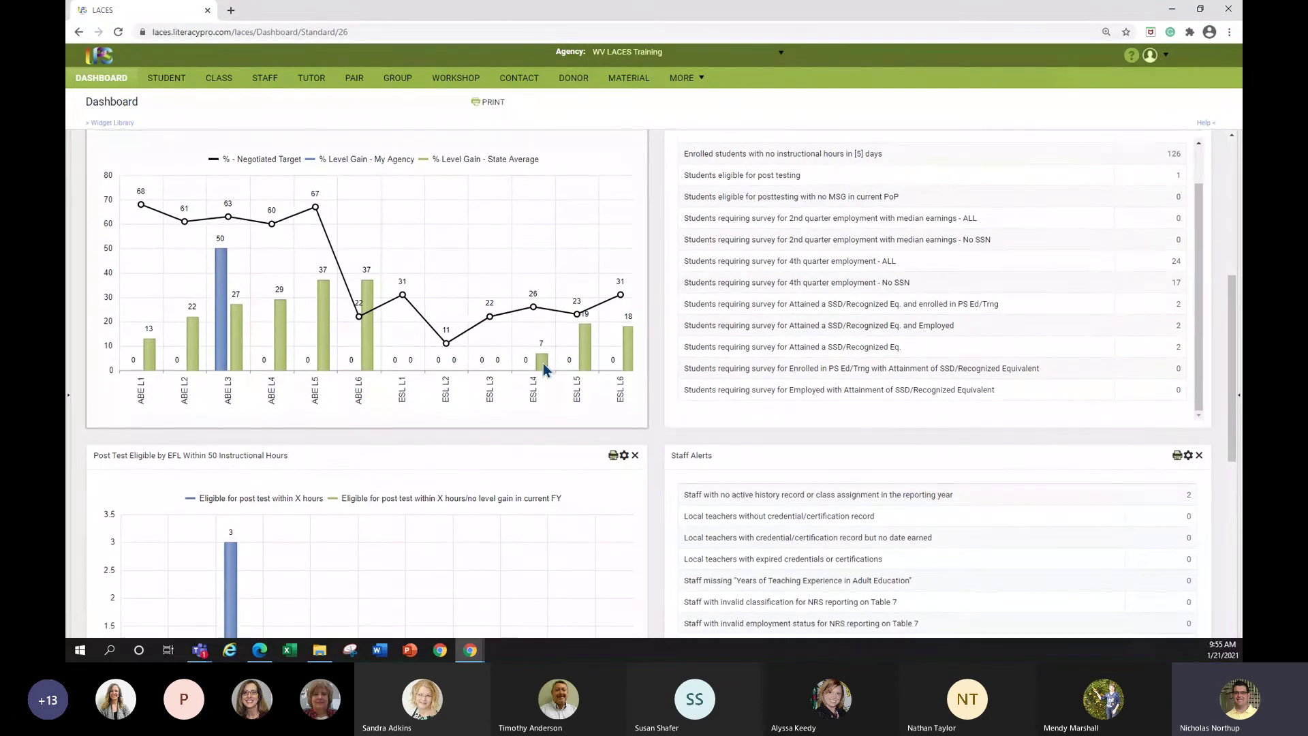
{"action": "scroll", "coordinate": [598, 438], "scroll_direction": "down", "scroll_amount": 3}
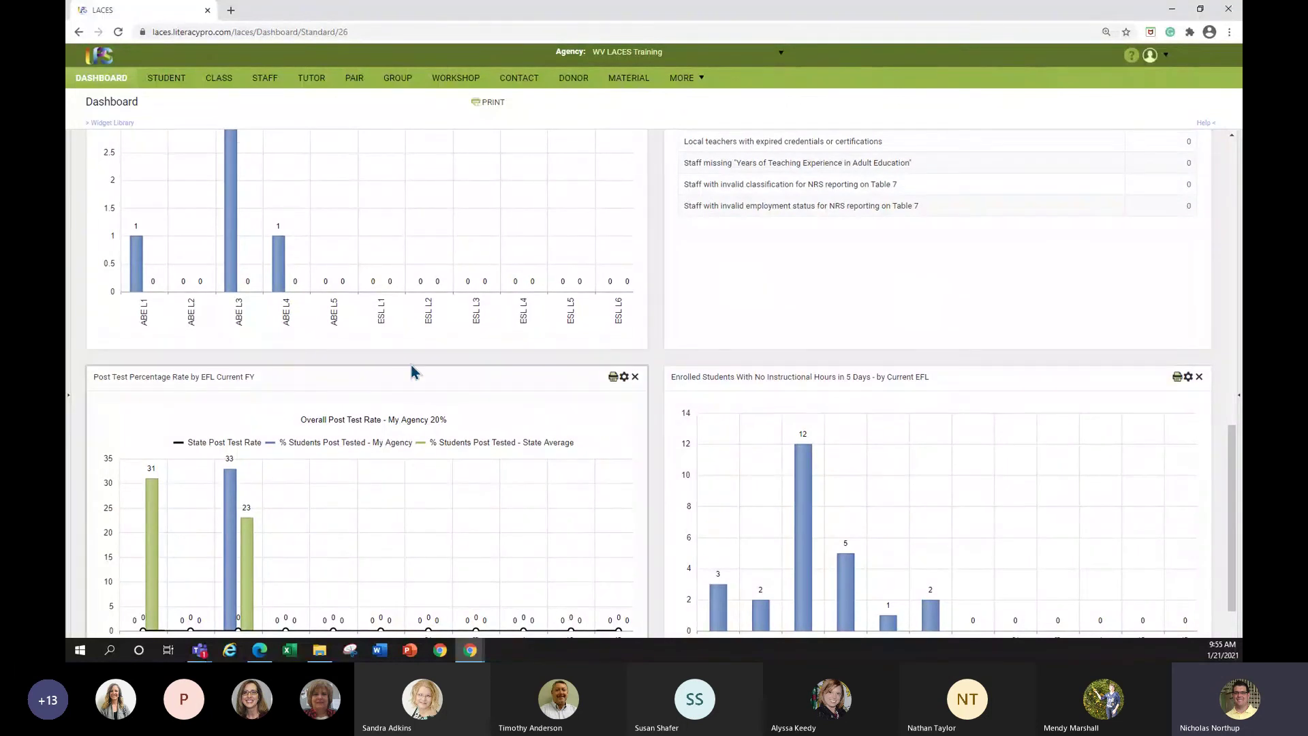
{"action": "scroll", "coordinate": [776, 450], "scroll_direction": "down", "scroll_amount": 1}
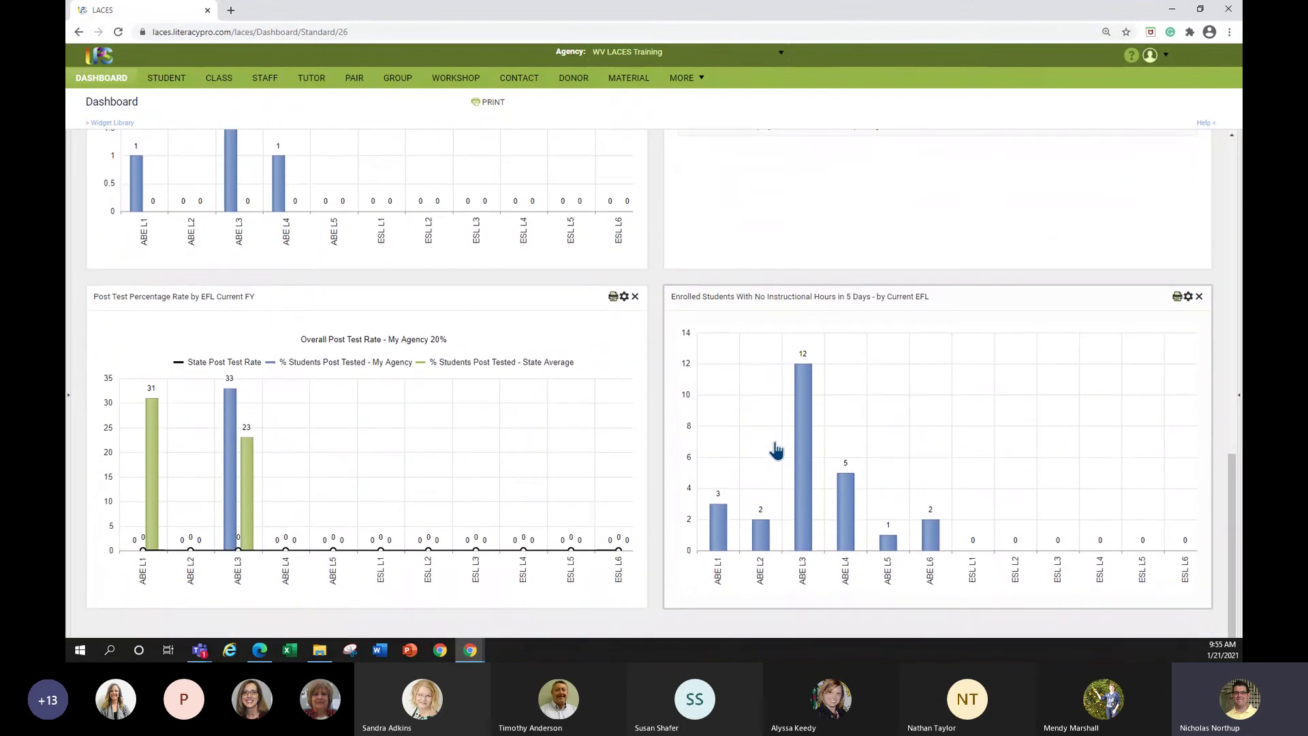
{"action": "scroll", "coordinate": [775, 449], "scroll_direction": "up", "scroll_amount": 15}
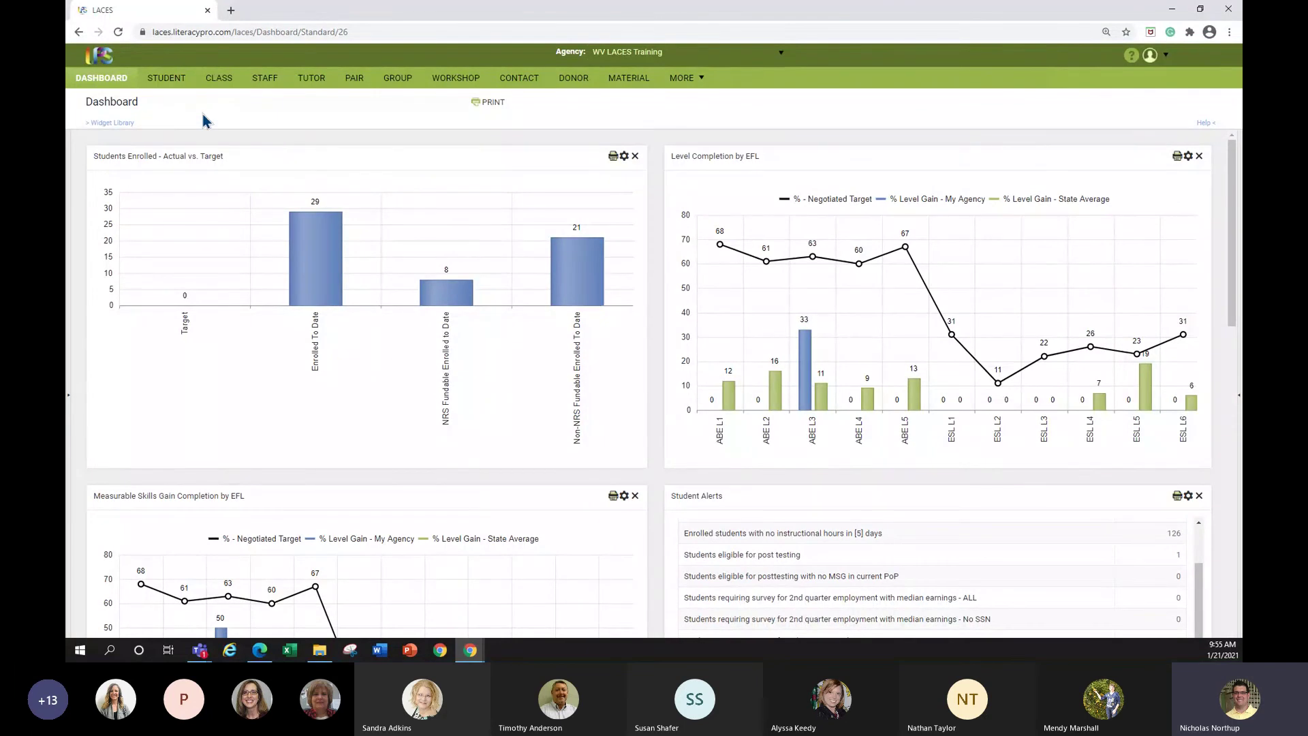
Step: Return to the student list of the Current Fiscal Year search
{"action": "left_click", "coordinate": [181, 86]}
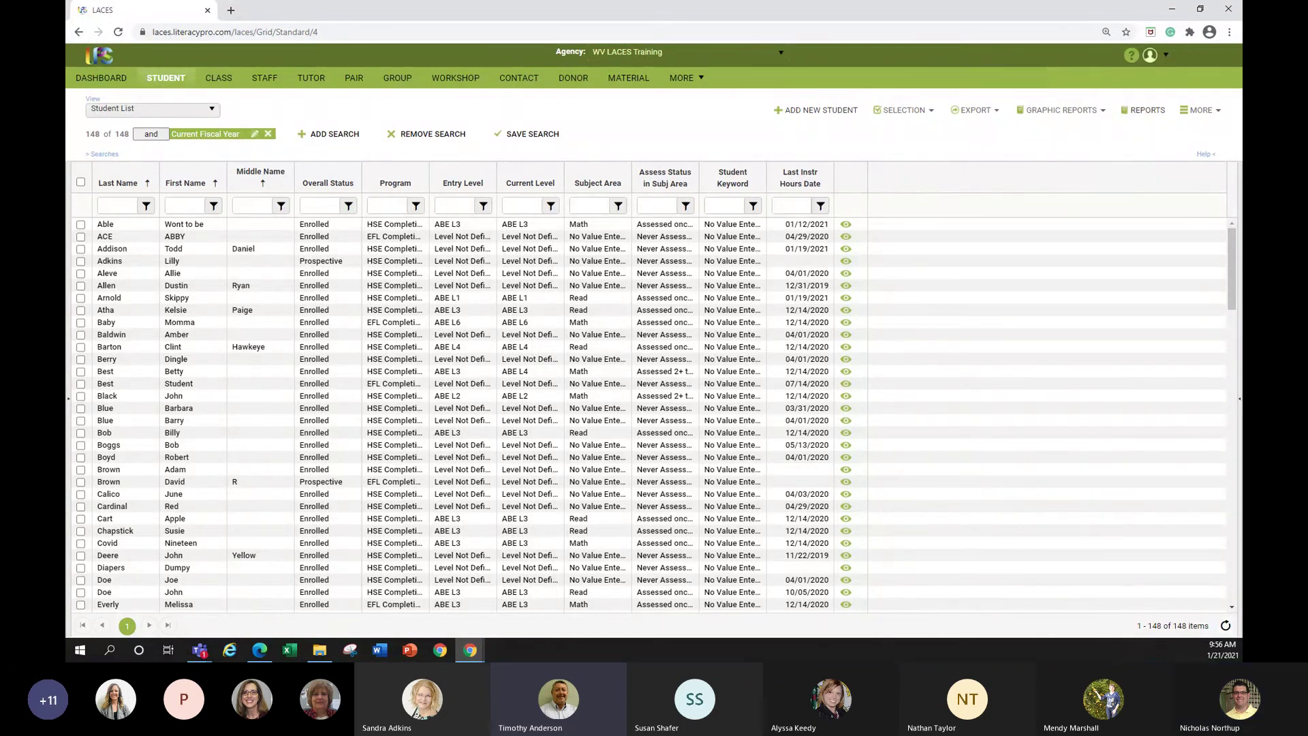
{"action": "key", "text": "super+d"}
{"action": "key", "text": "super+d"}
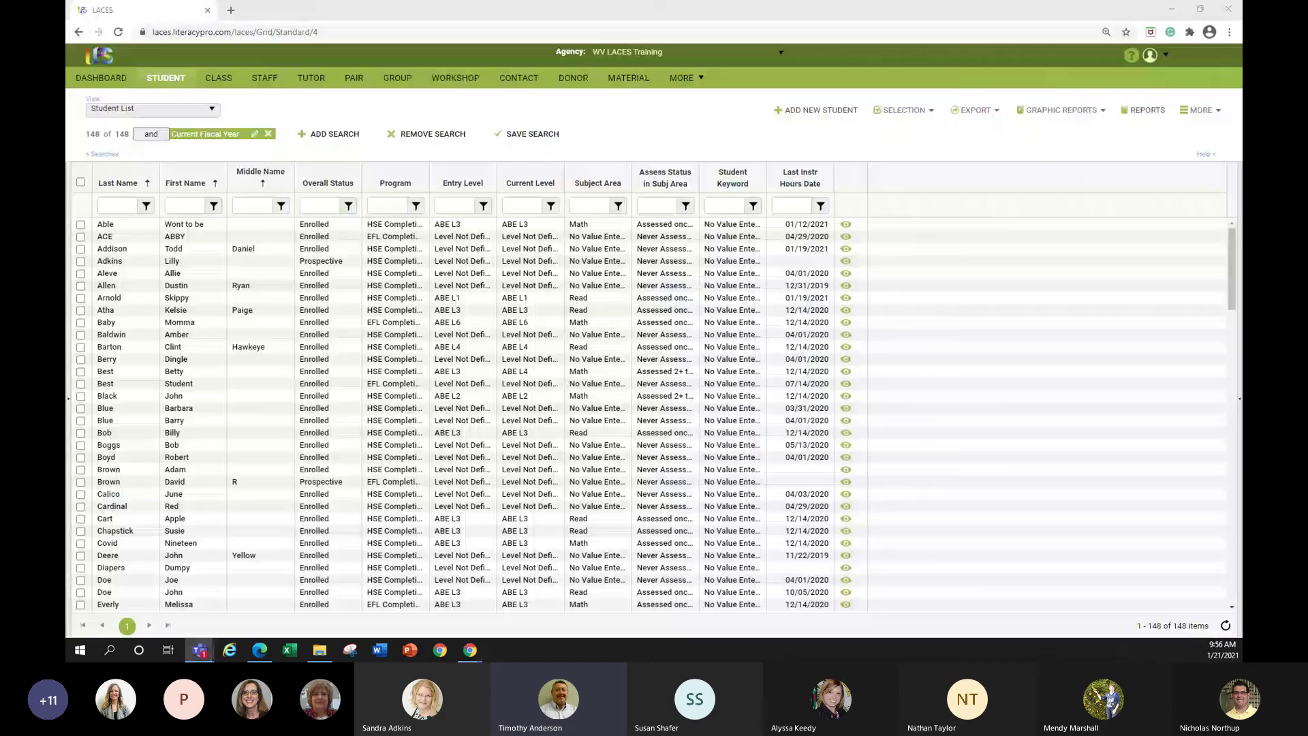